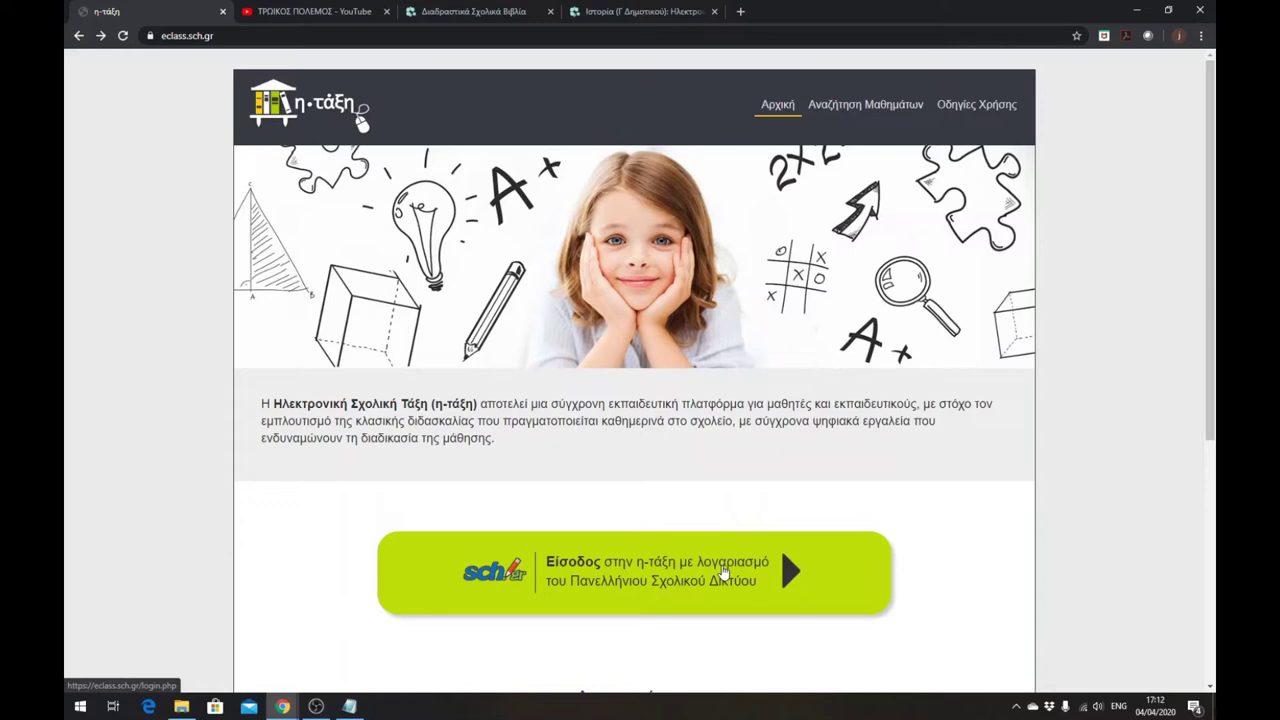
- Sign in through the Greek School Network page with the saved account to reach the portfolio
click(575, 568)
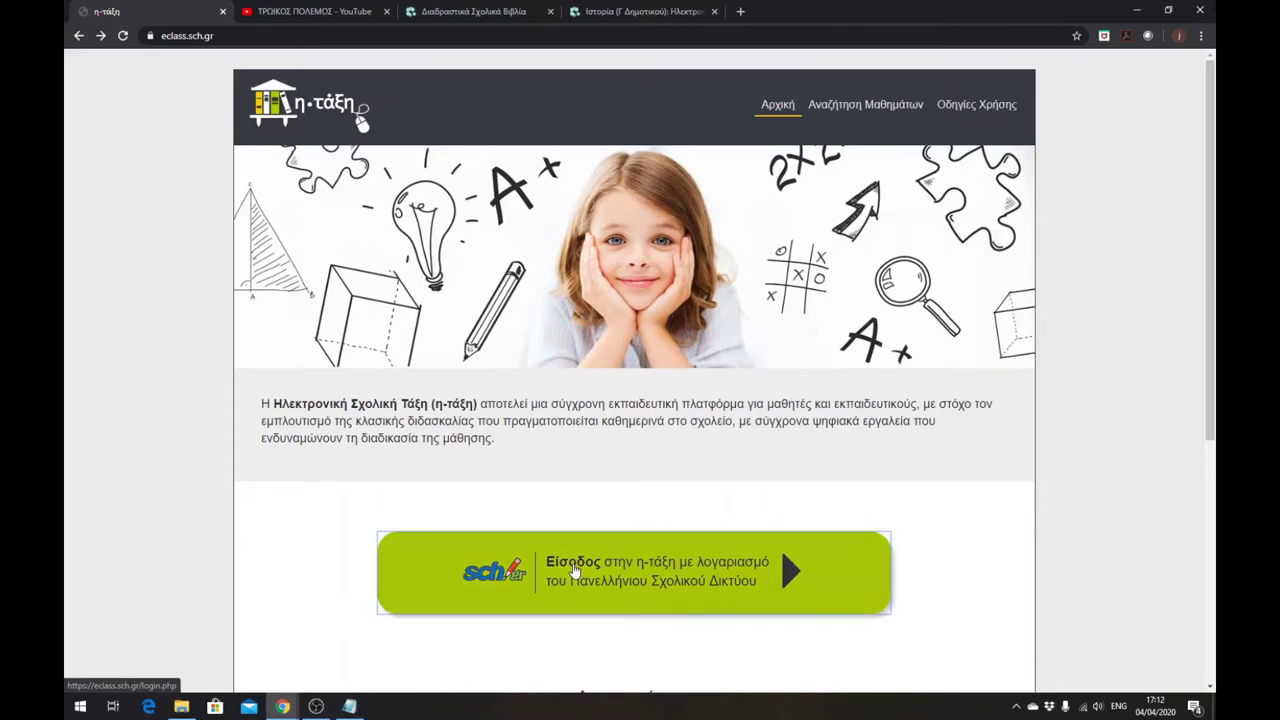
click(577, 446)
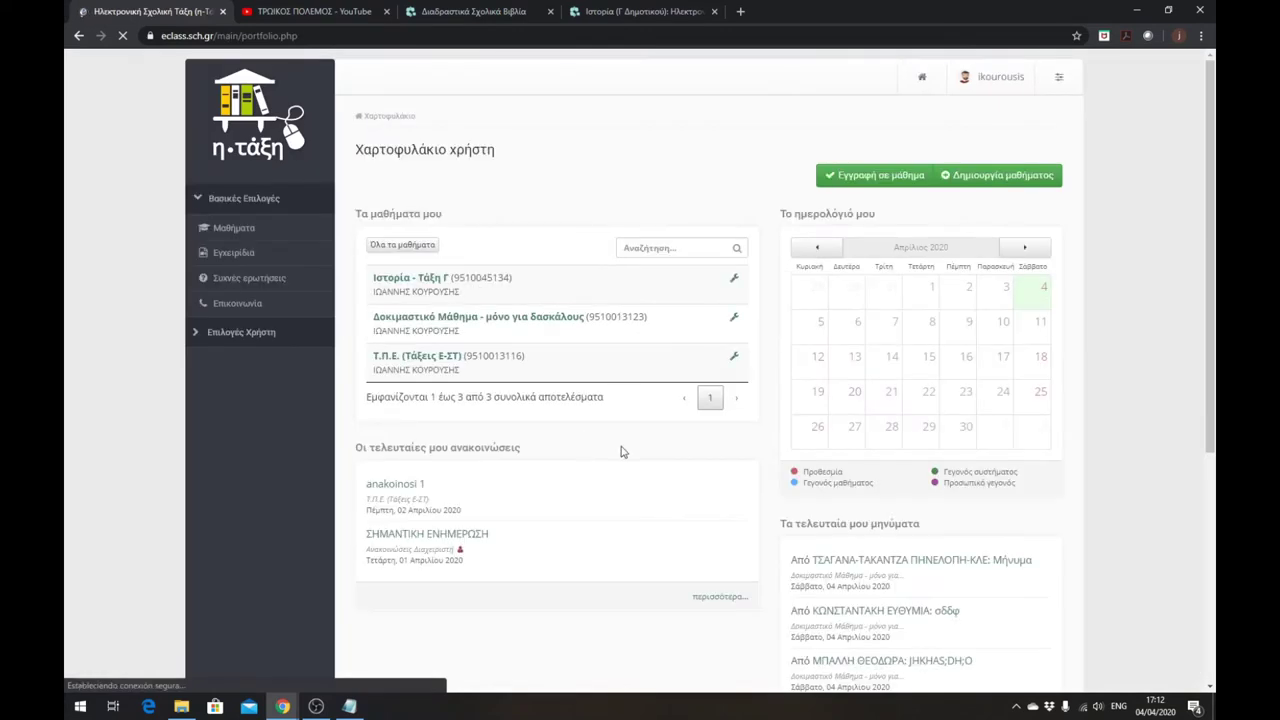
- Start a new course titled 'Ιστορία - Δ' Δημοτικού' under school unit ΔΗΜΟΤΙΚΟ ΣΧΟΛΕΙΟ ΚΑΜΠΟΥ
click(983, 176)
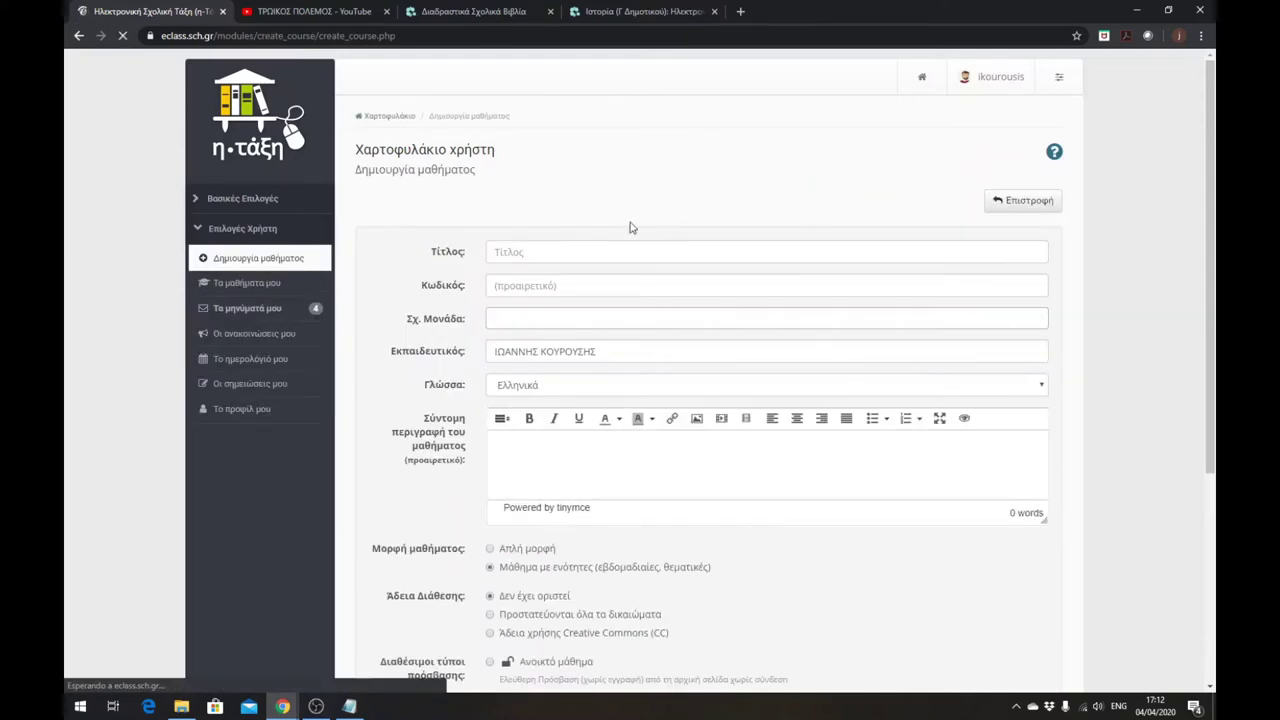
click(518, 253)
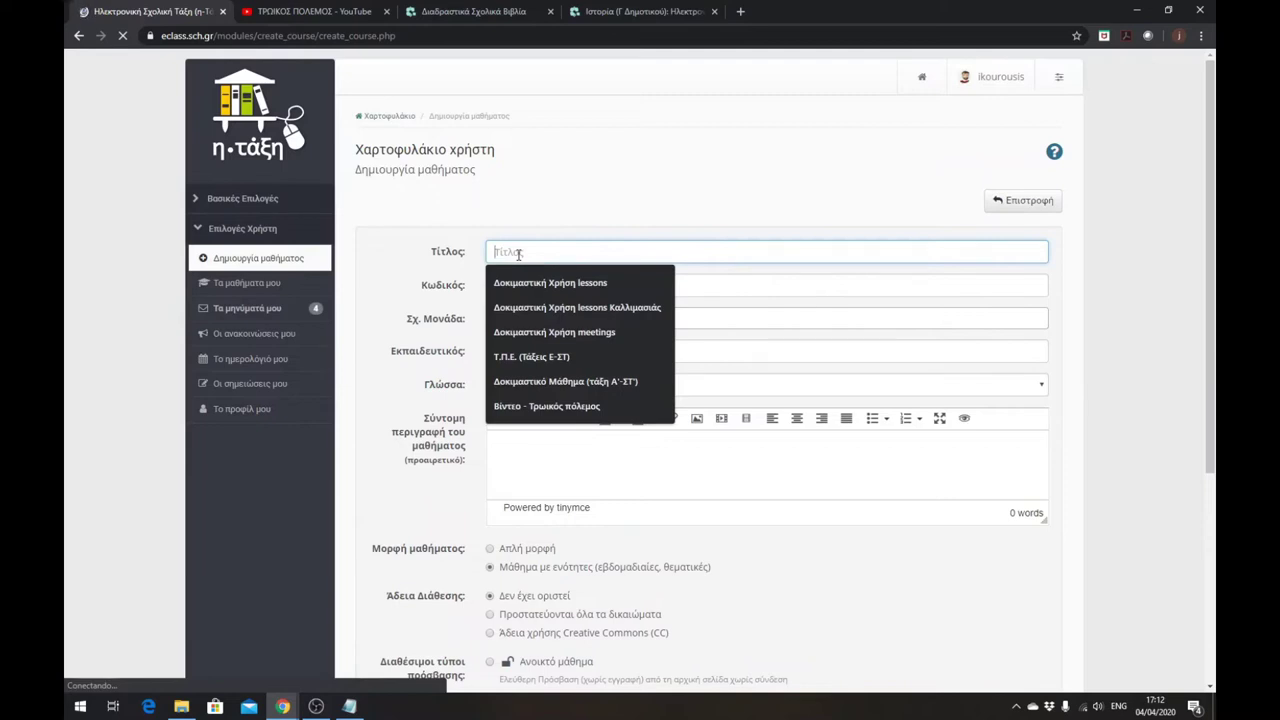
text(Ιστορ)
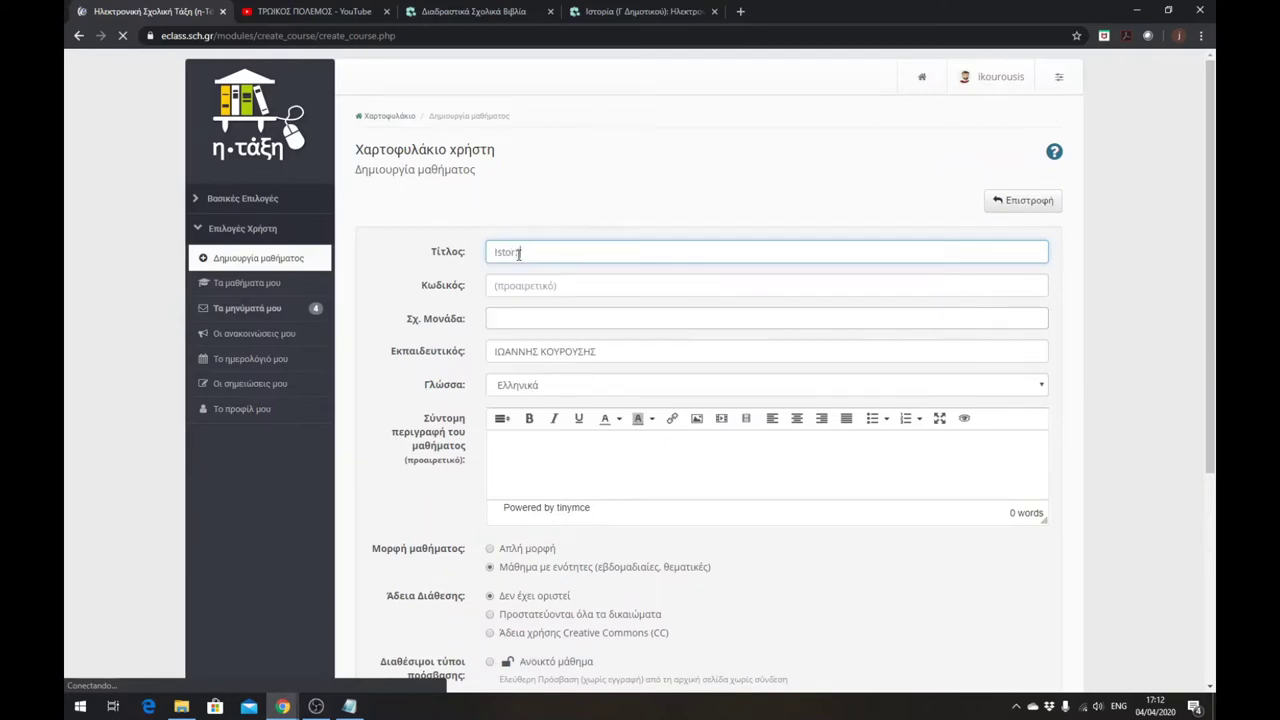
key(BackSpace)
key(BackSpace)
key(BackSpace)
key(BackSpace)
key(BackSpace)
key(alt+shift)
text(Ιστορία -)
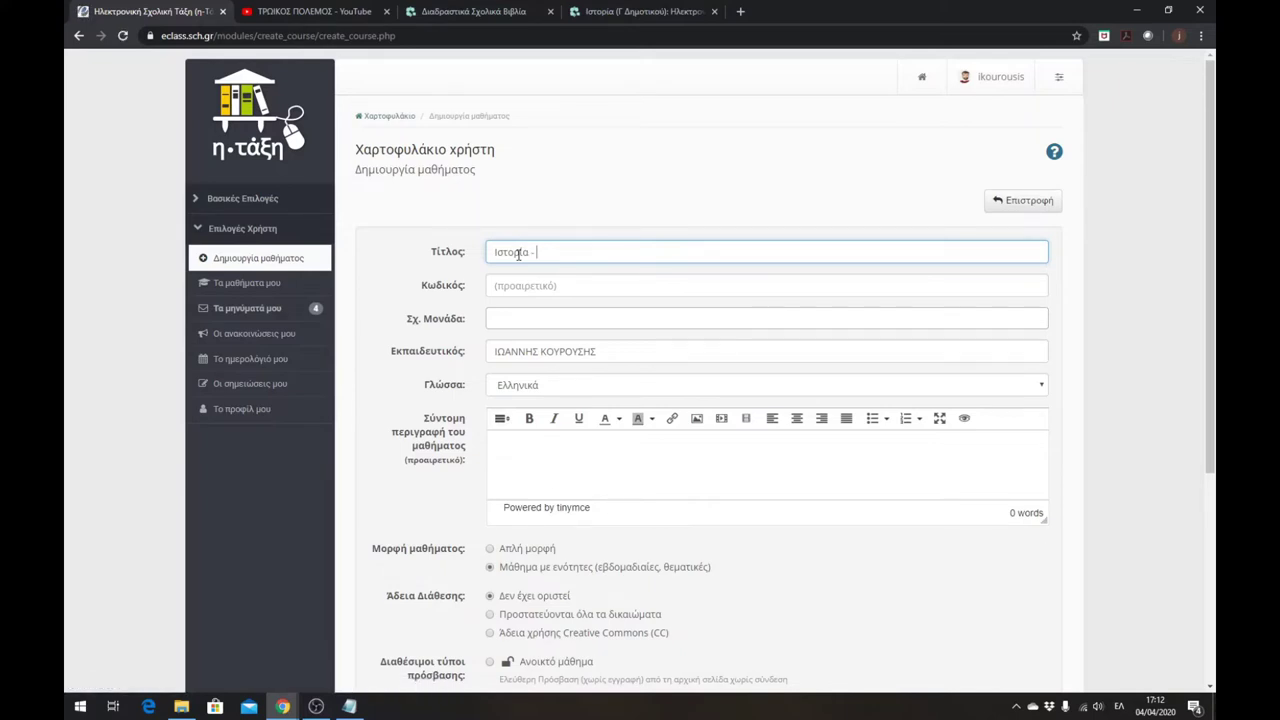
text( Δ Δημοτικού)
text(')
click(504, 317)
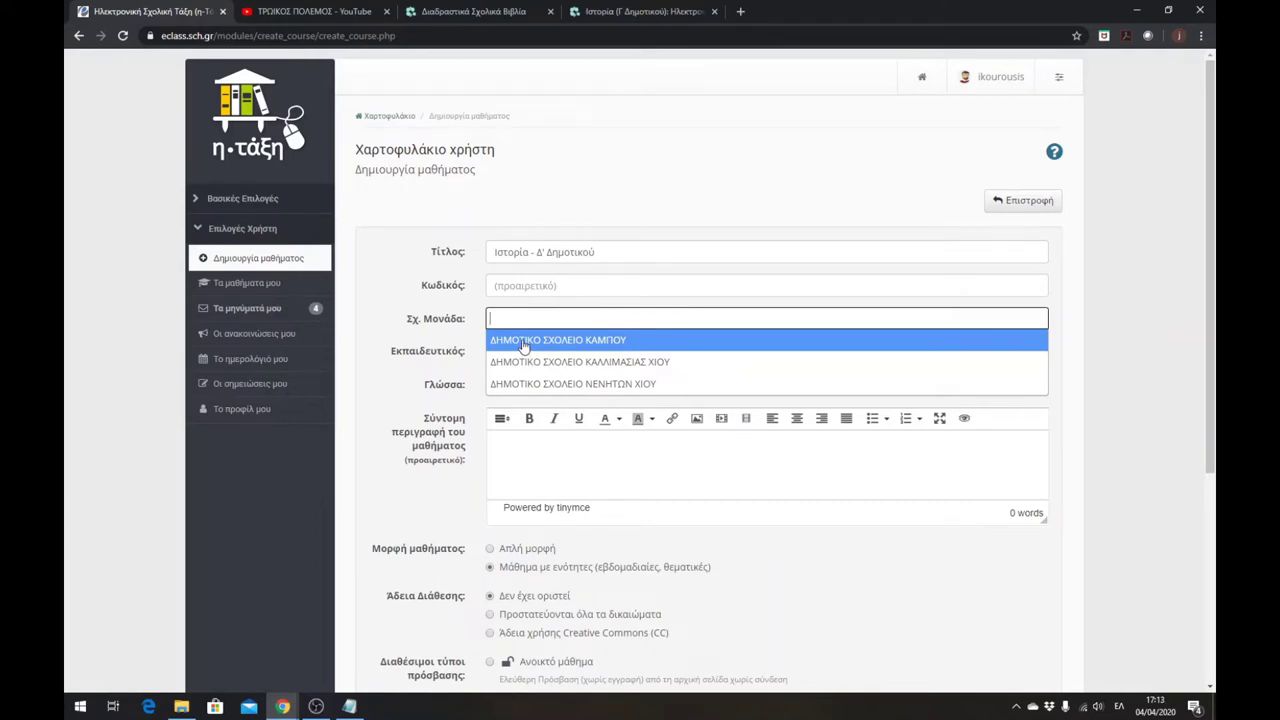
click(522, 342)
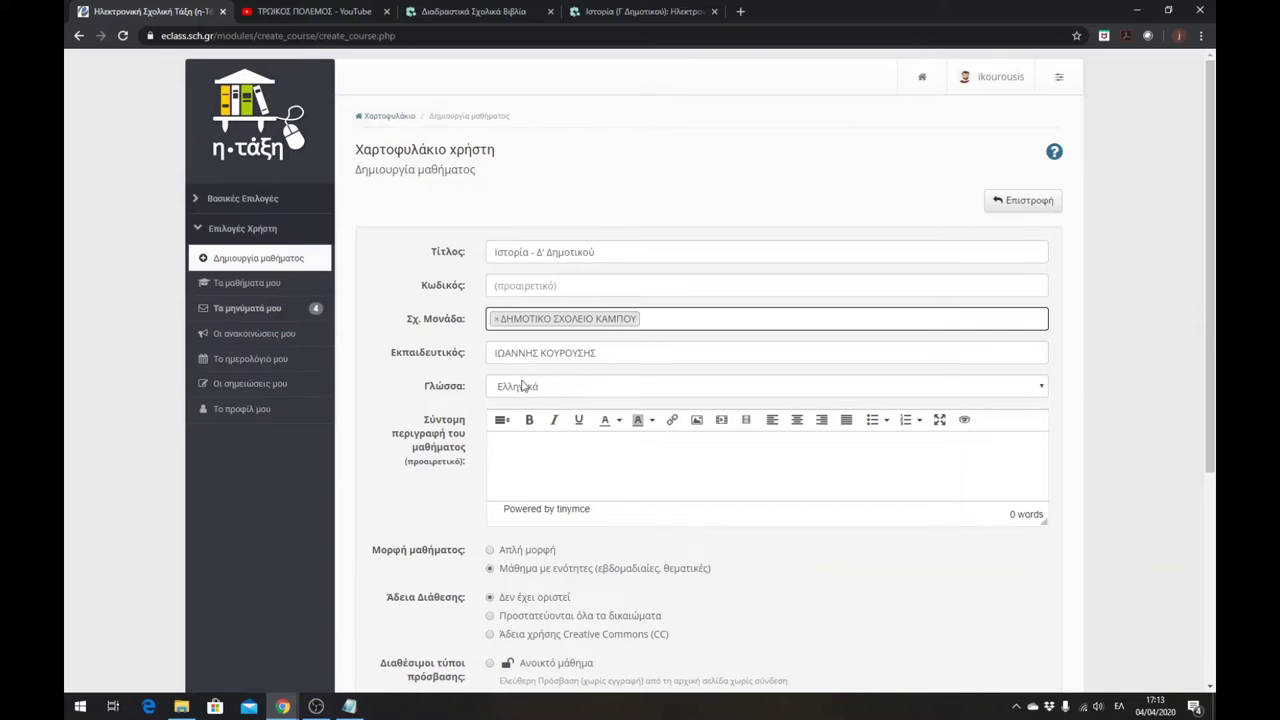
- Set the course licence to all rights reserved and access to closed course
scroll(505, 392, down, 1)
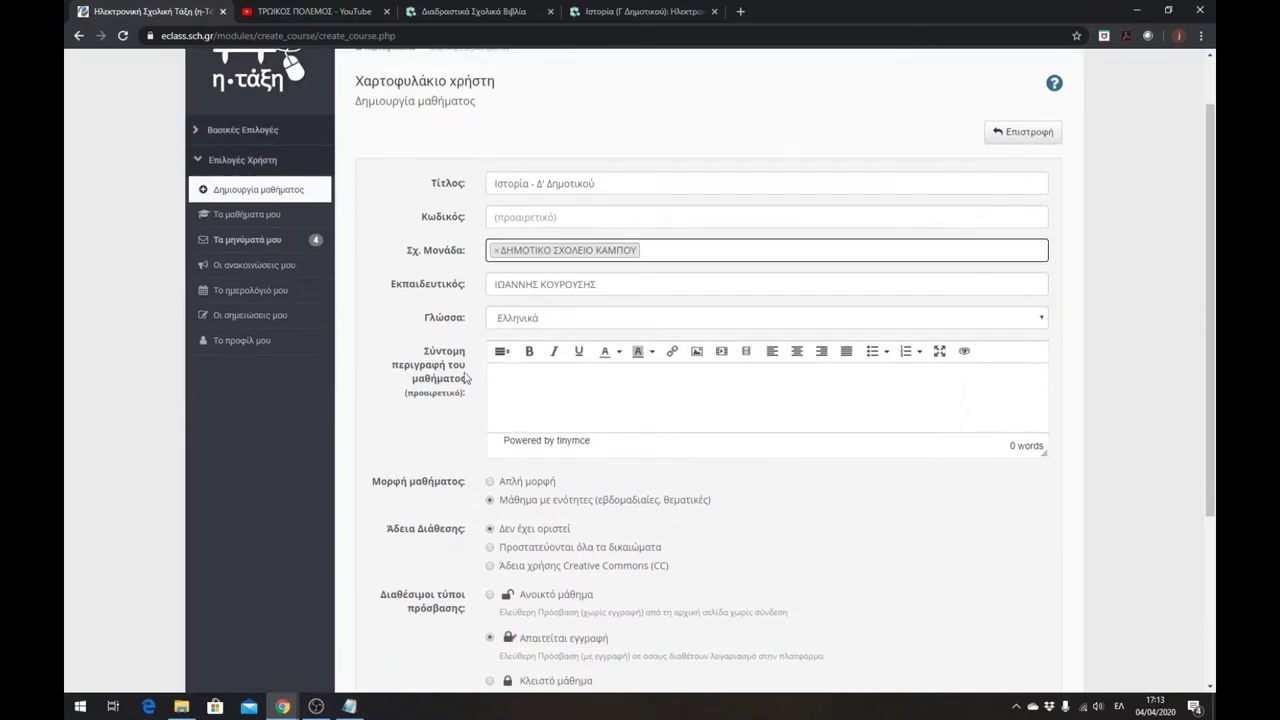
scroll(500, 388, down, 1)
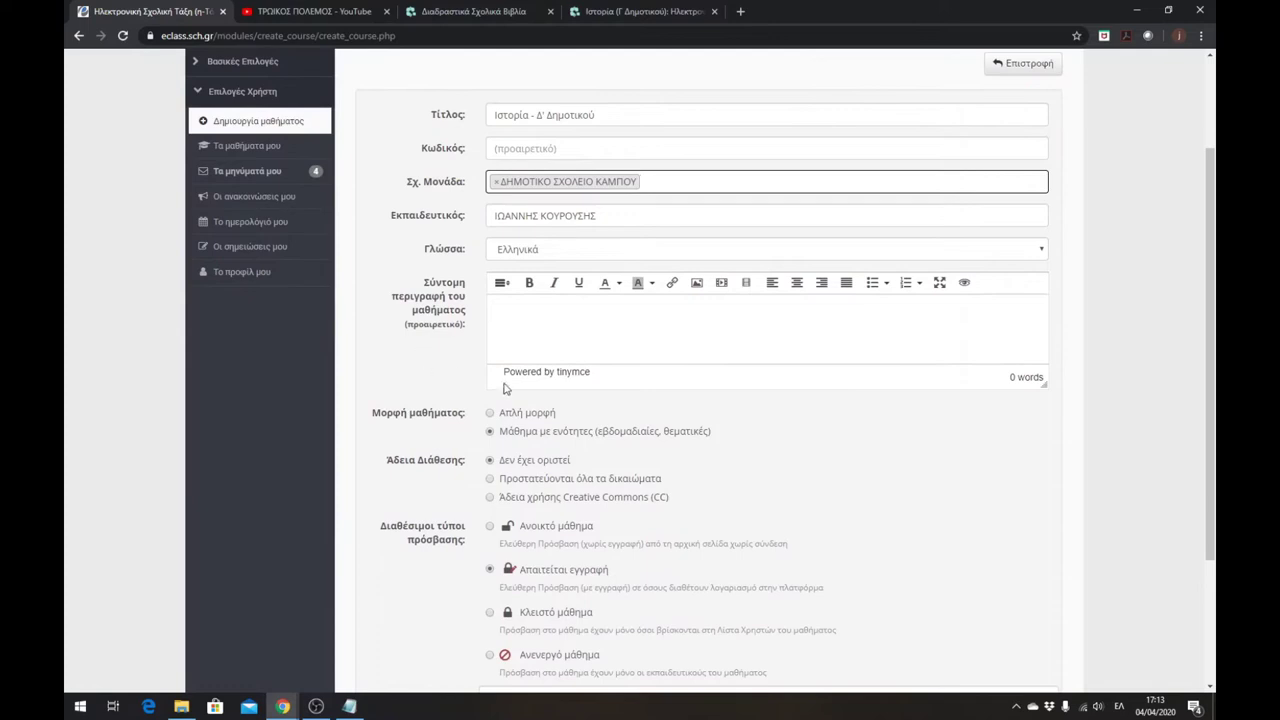
scroll(446, 376, down, 1)
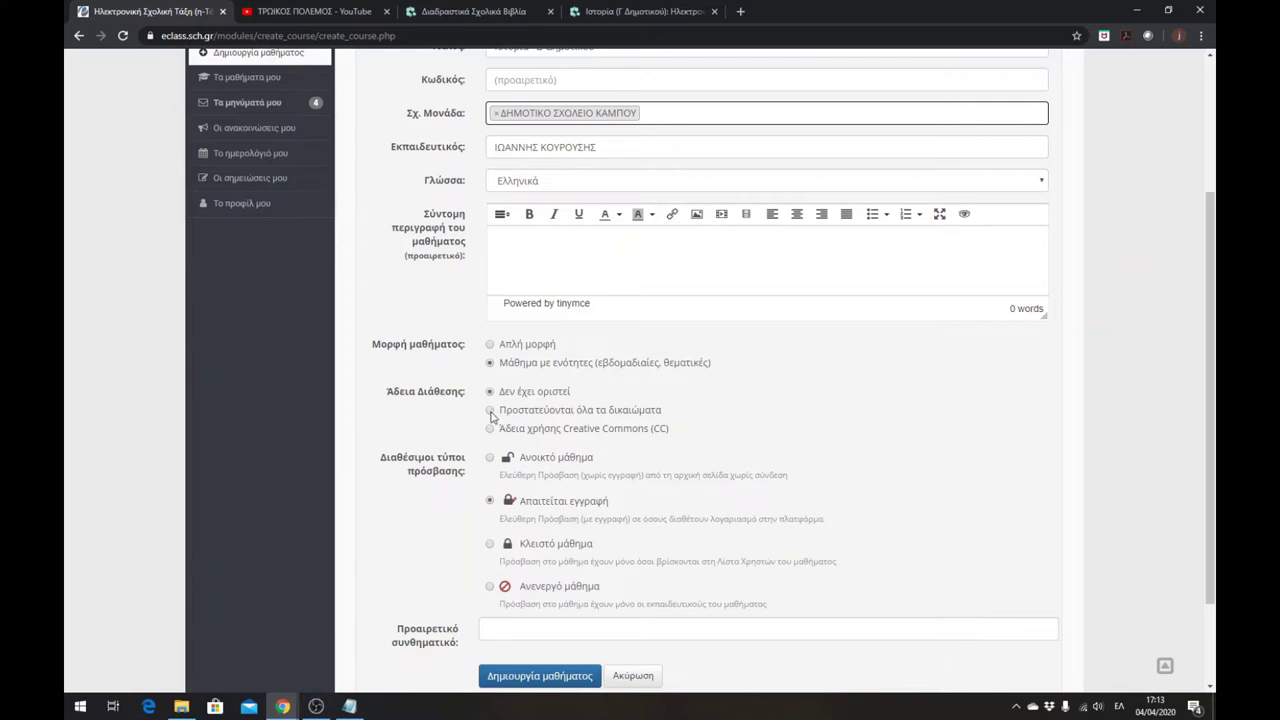
click(491, 411)
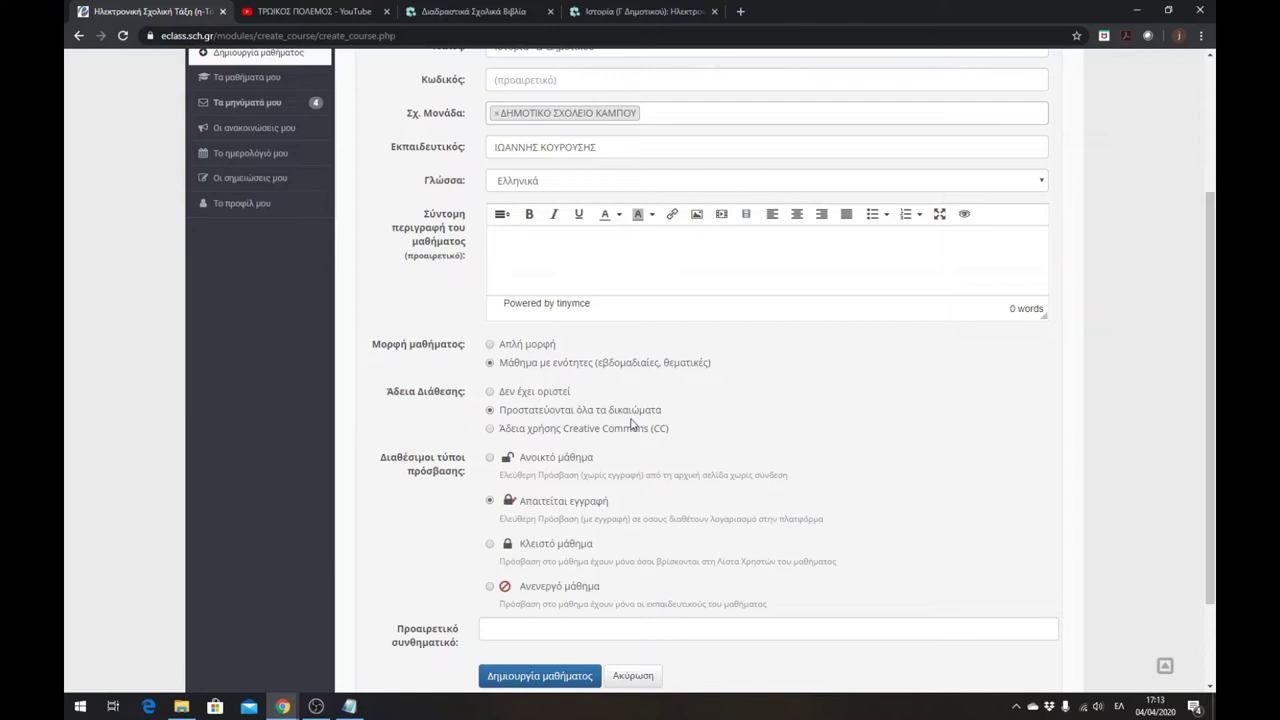
scroll(443, 423, down, 1)
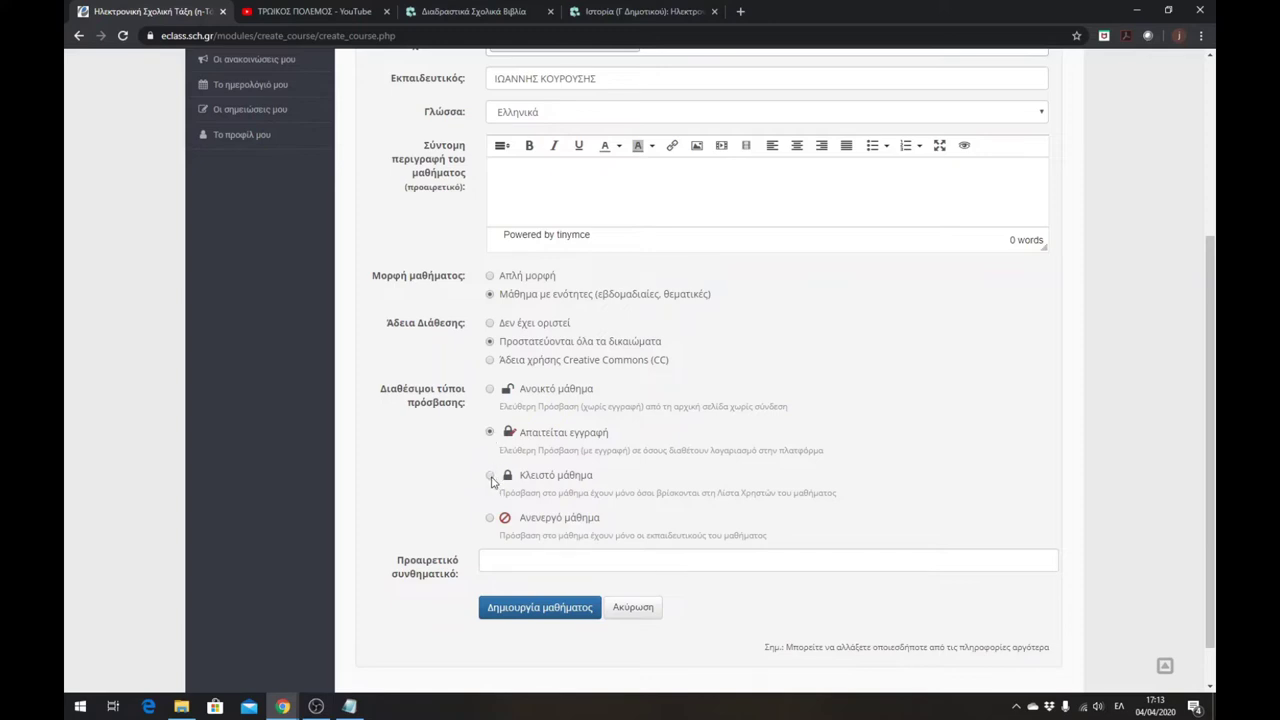
click(490, 478)
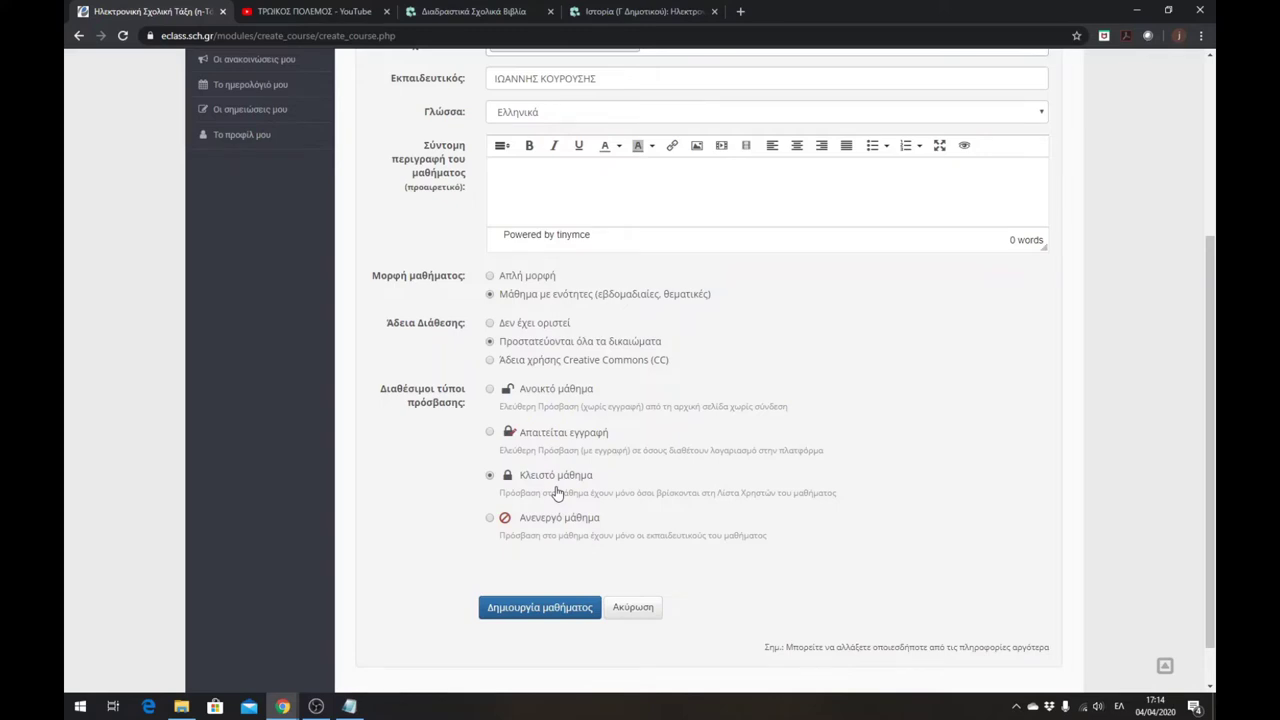
- Create the course with these settings
scroll(556, 595, up, 2)
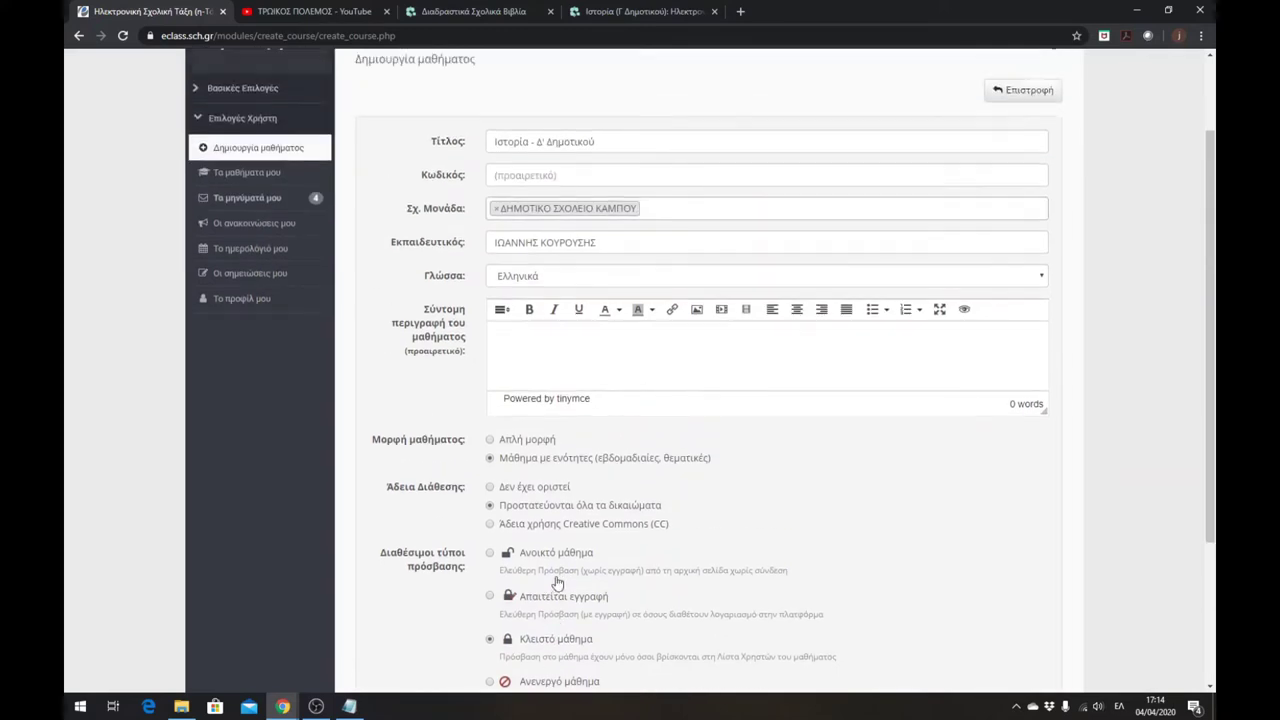
scroll(556, 585, up, 2)
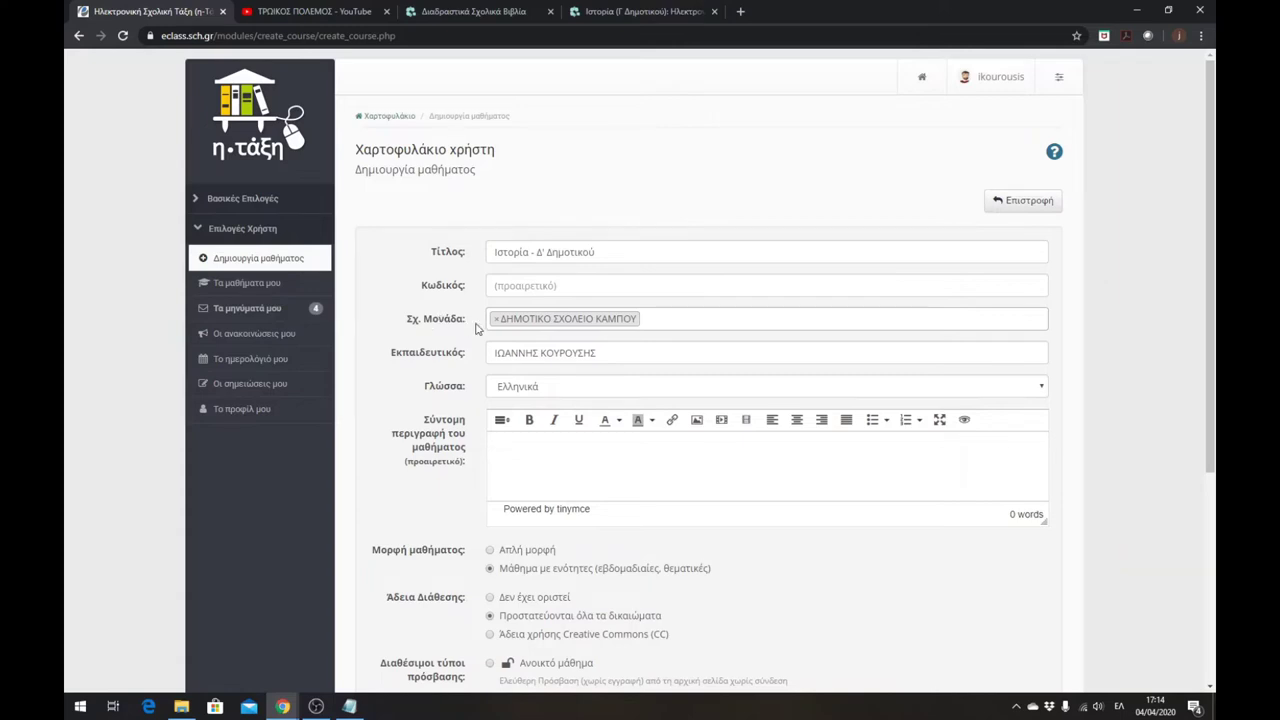
scroll(476, 328, down, 2)
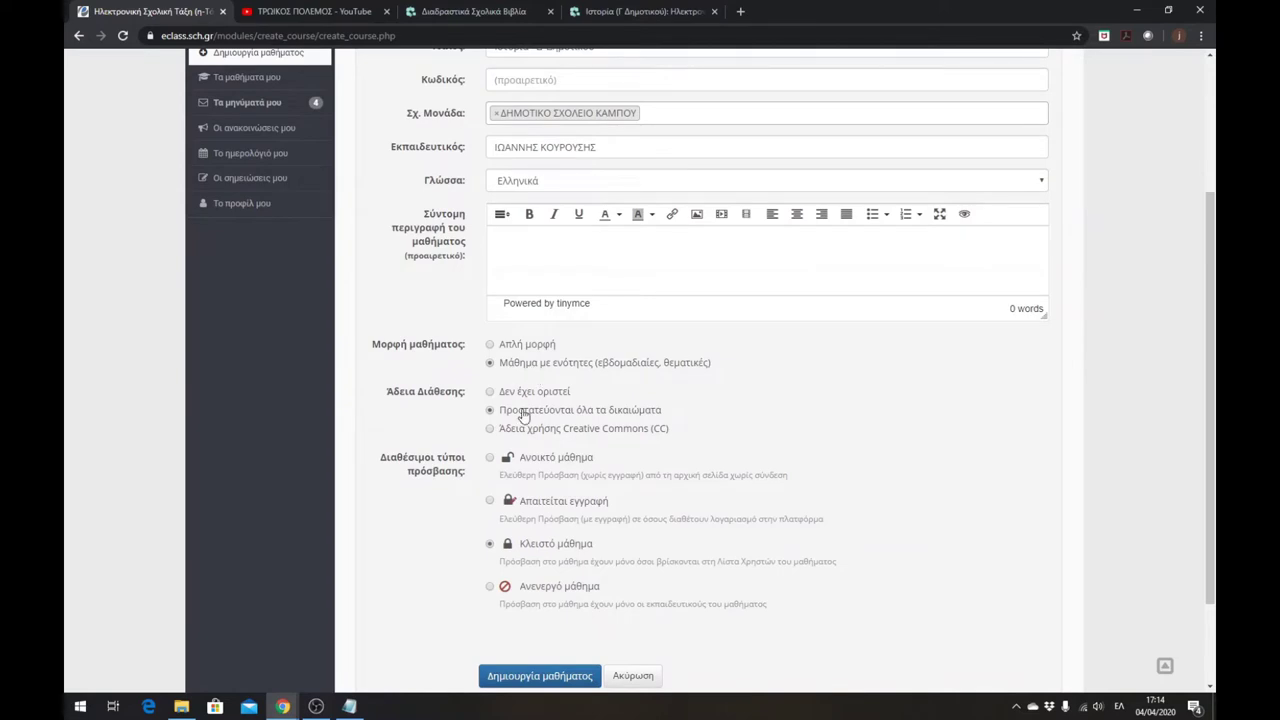
scroll(548, 580, down, 1)
click(531, 610)
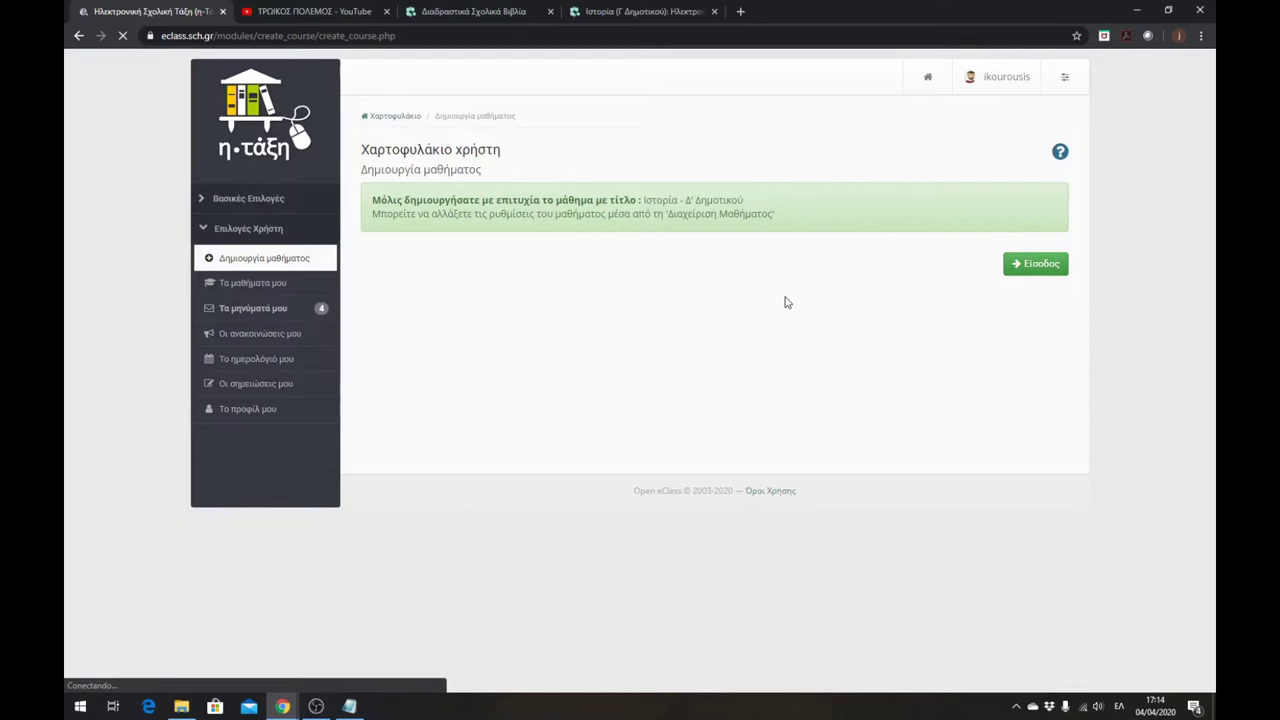
- Enter the newly created Ιστορία - Δ' Δημοτικού course and view its empty home page
click(1020, 266)
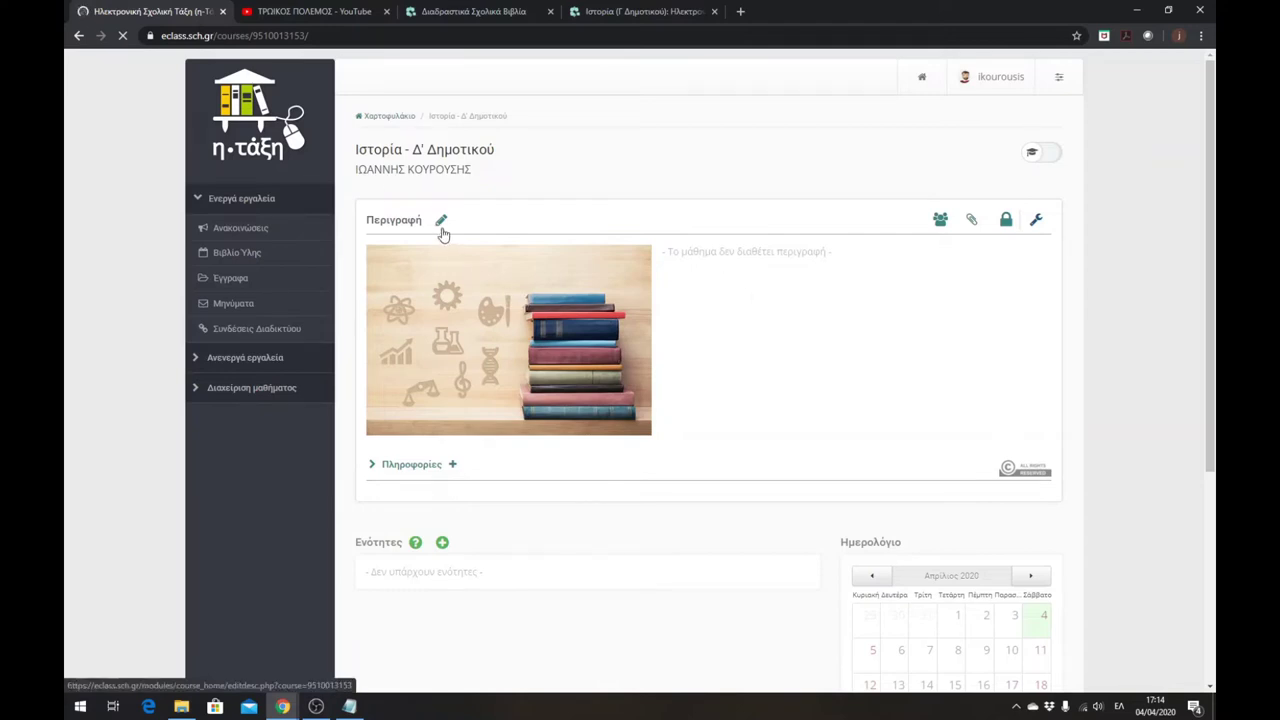
scroll(663, 320, down, 2)
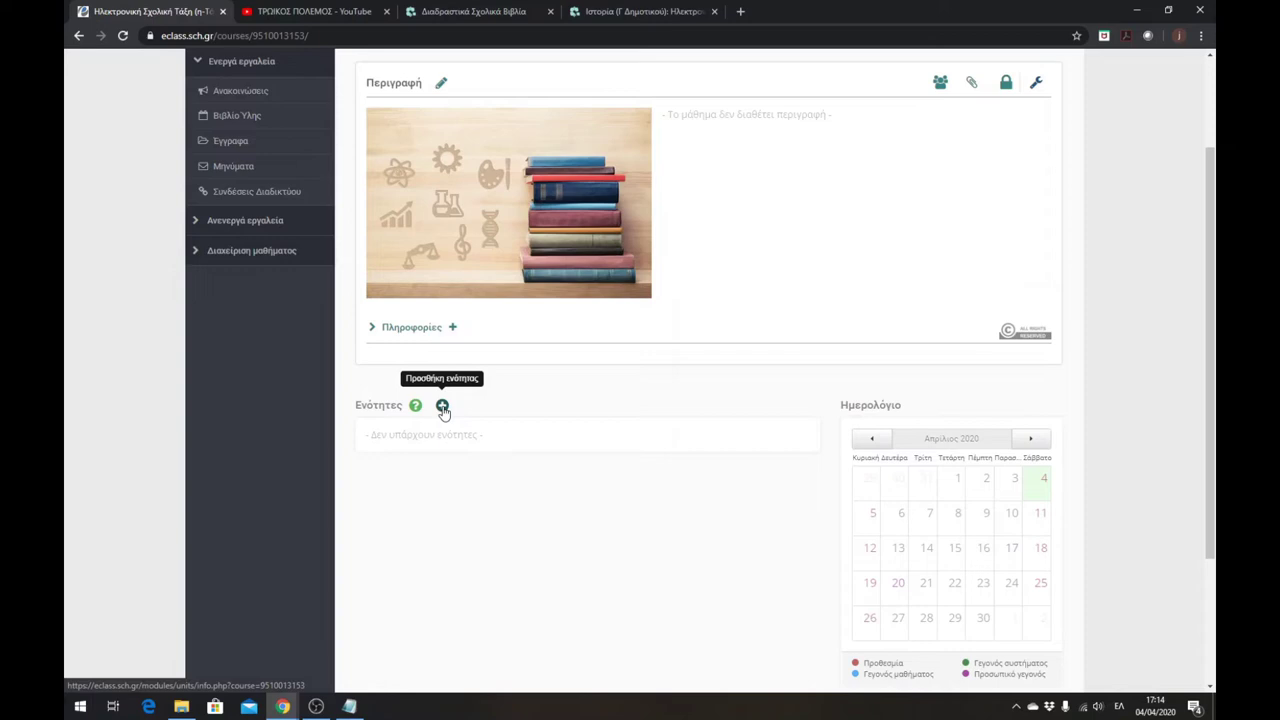
- Add a new course section titled 'Επαναληπτικό μάθημα στην Ιστορία'
click(443, 407)
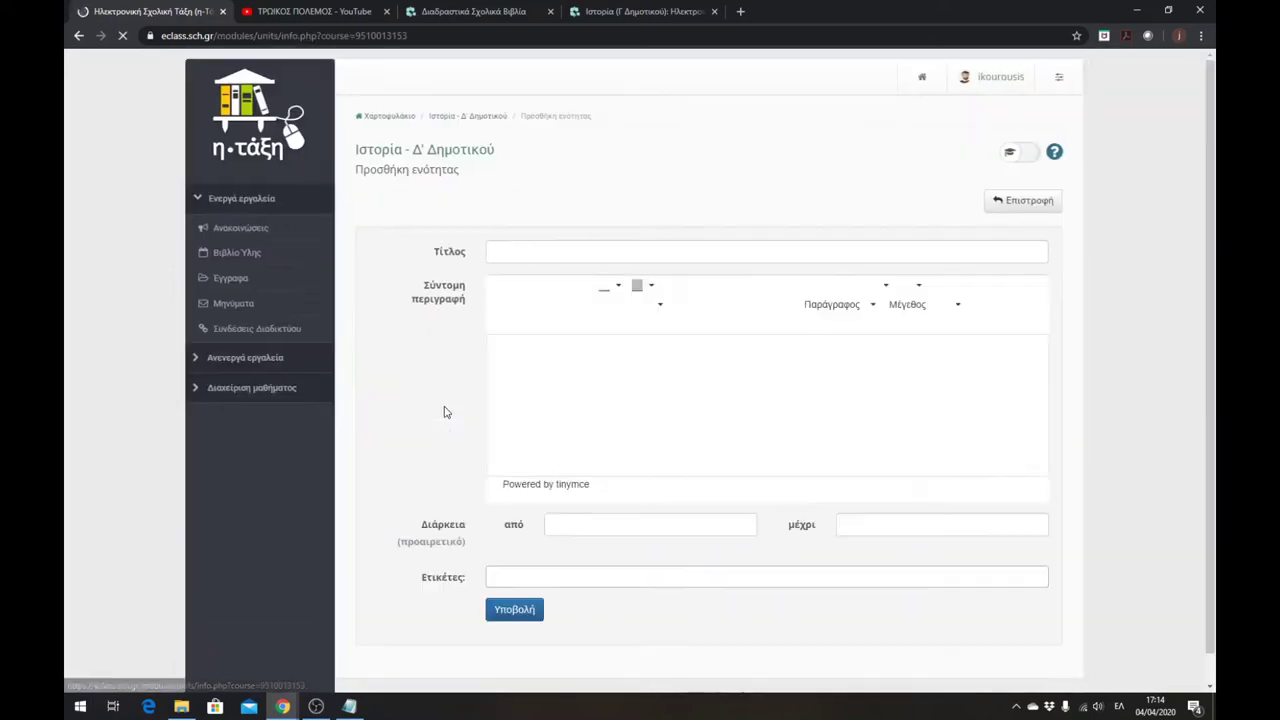
click(513, 252)
text(Επανα)
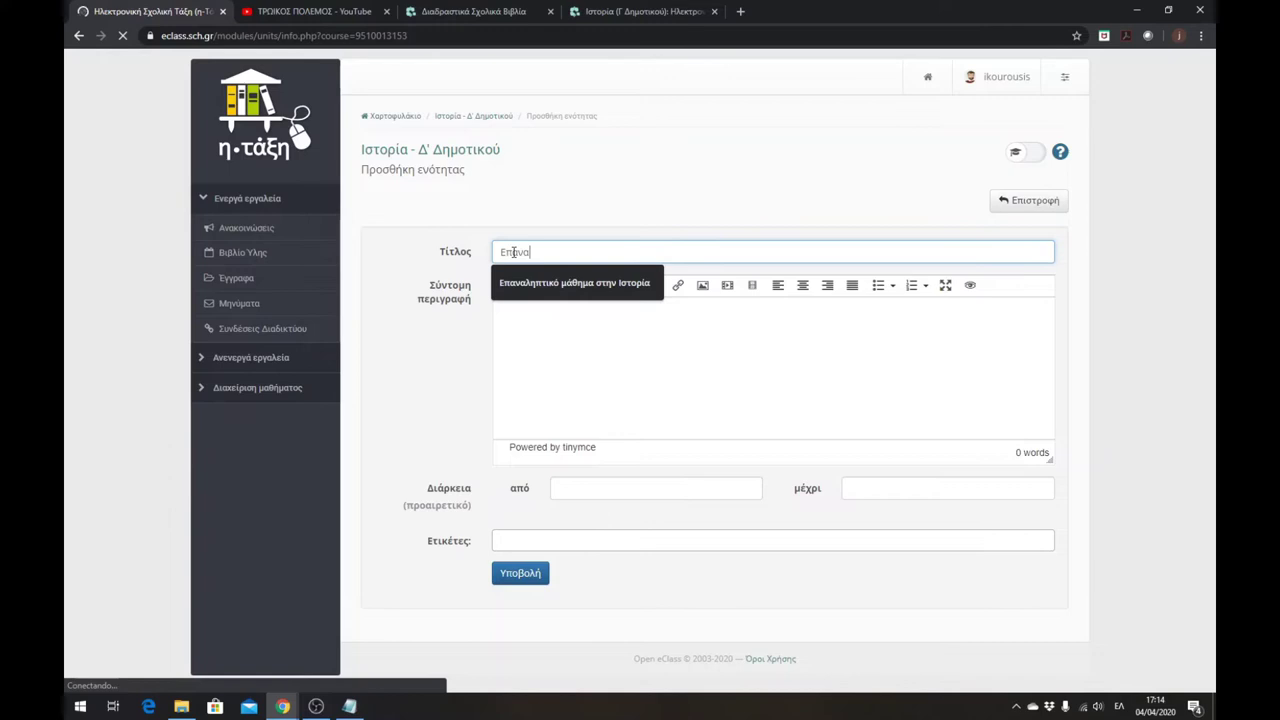
click(568, 285)
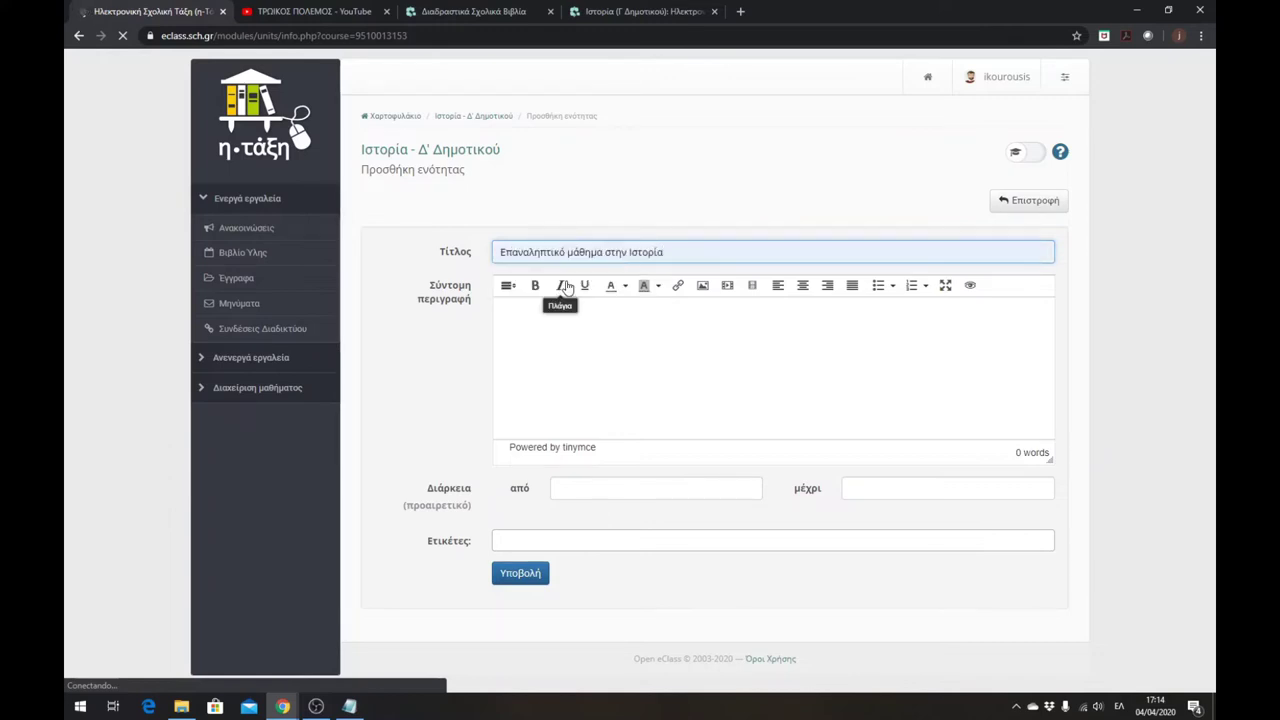
- Paste the prepared Notepad lesson text into the description and delete its repeated title line
click(352, 707)
drag(1053, 511, 785, 358)
key(ctrl+c)
click(560, 340)
key(ctrl+v)
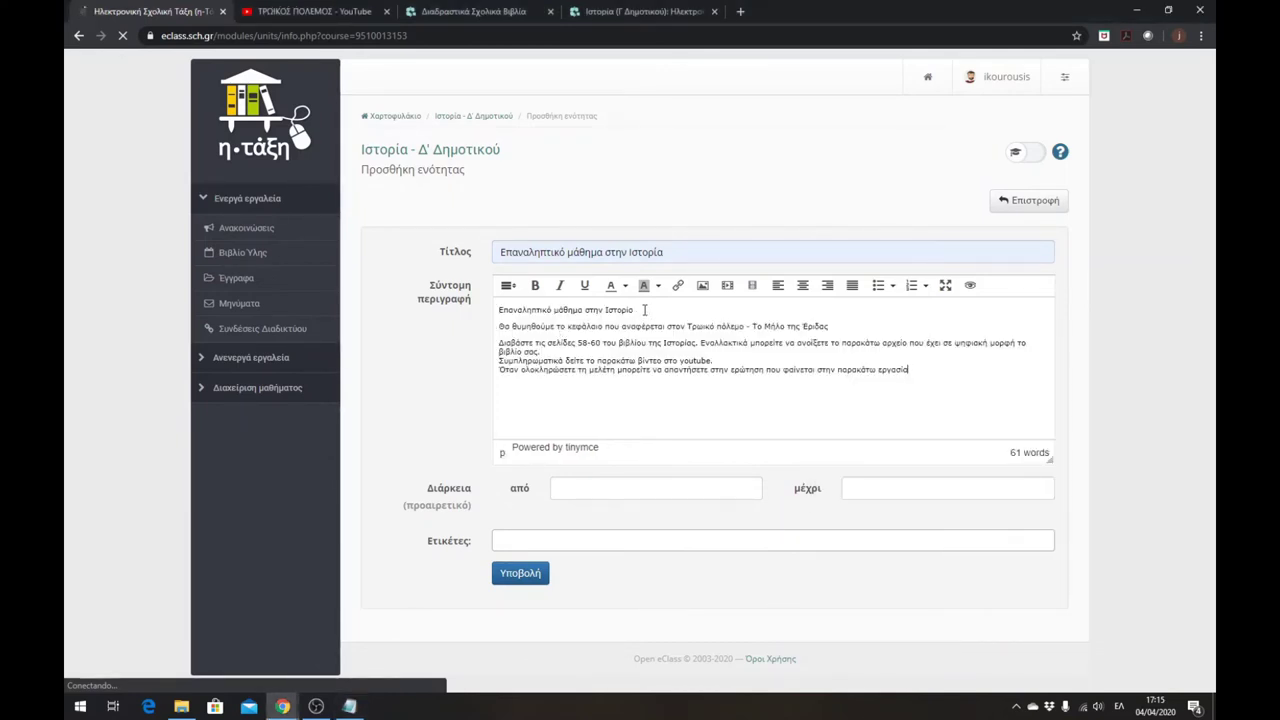
drag(646, 311, 419, 315)
key(Delete)
key(Delete)
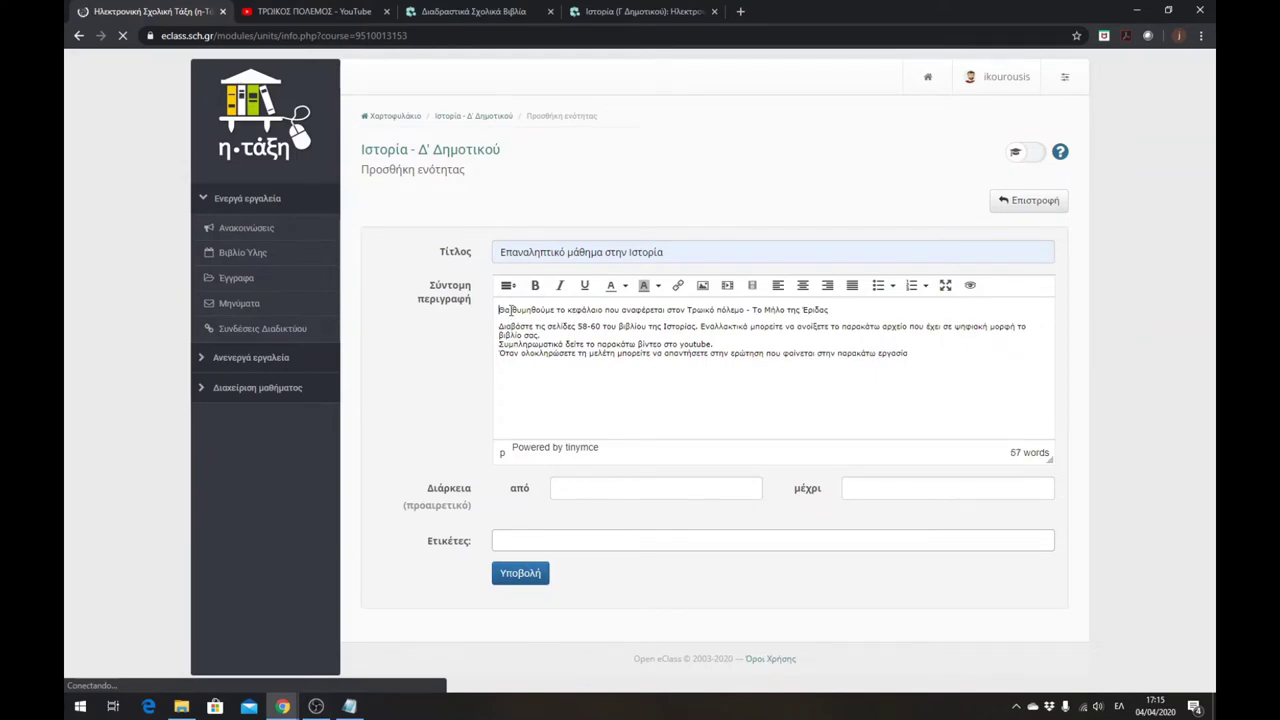
- Remove the list numbering from the description's introductory paragraph
click(905, 287)
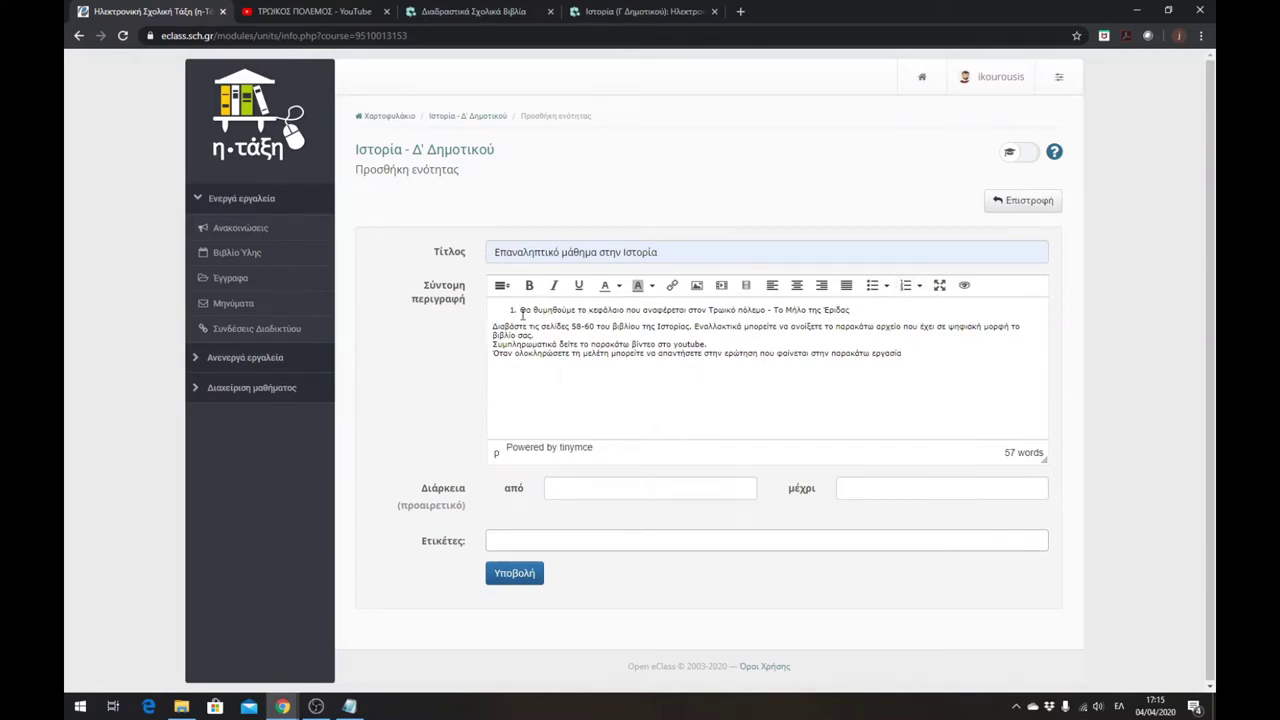
click(520, 312)
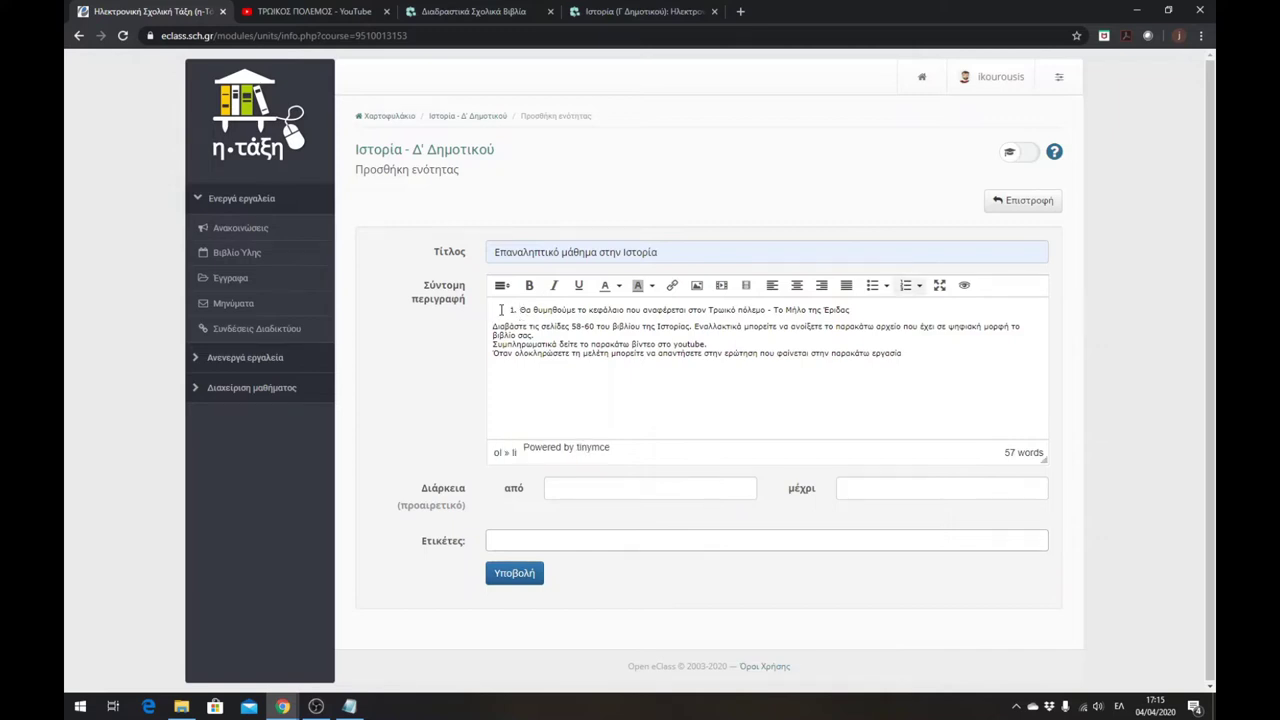
click(498, 326)
click(496, 311)
key(BackSpace)
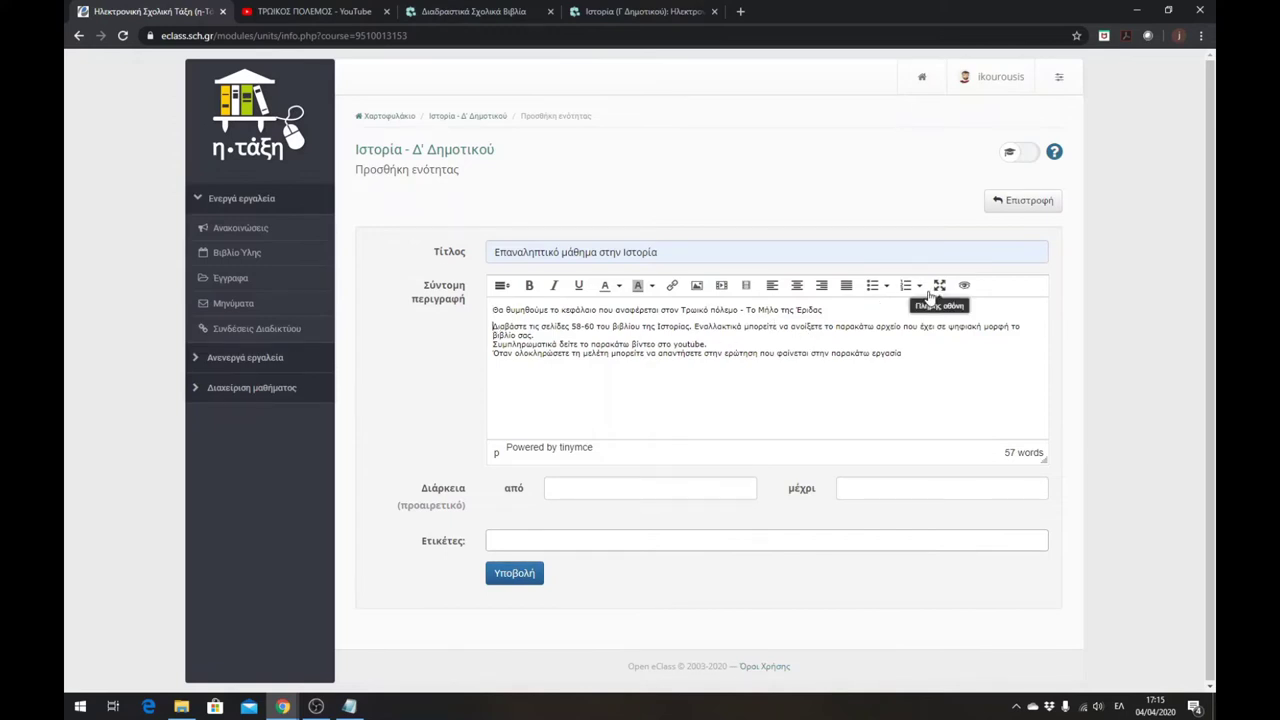
- Number the book, video and assignment instructions as list items 1, 2 and 3
click(905, 288)
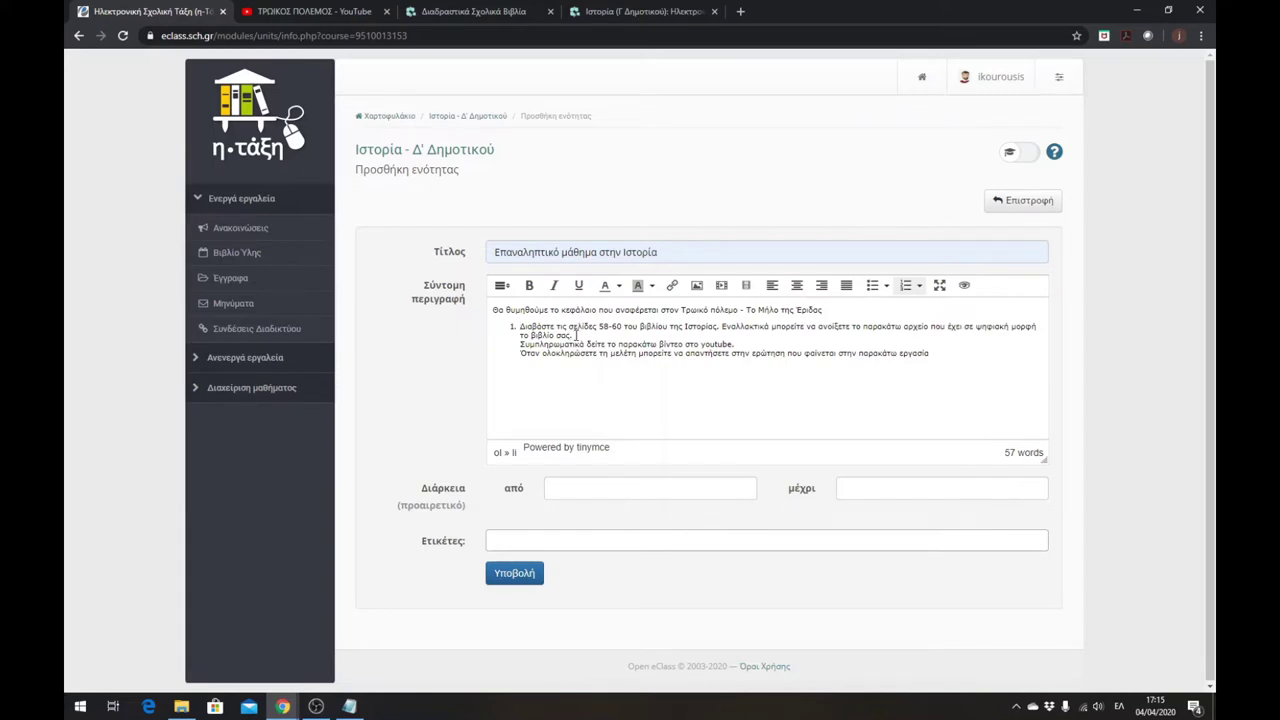
key(Return)
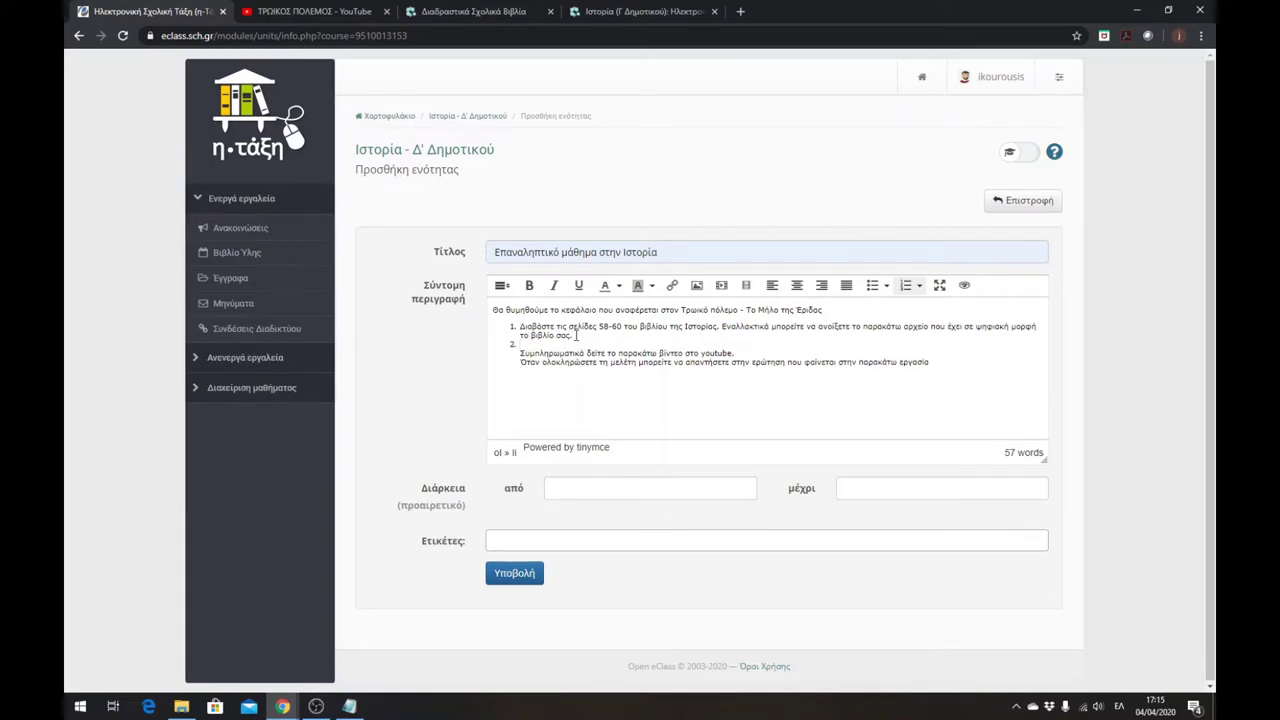
key(Delete)
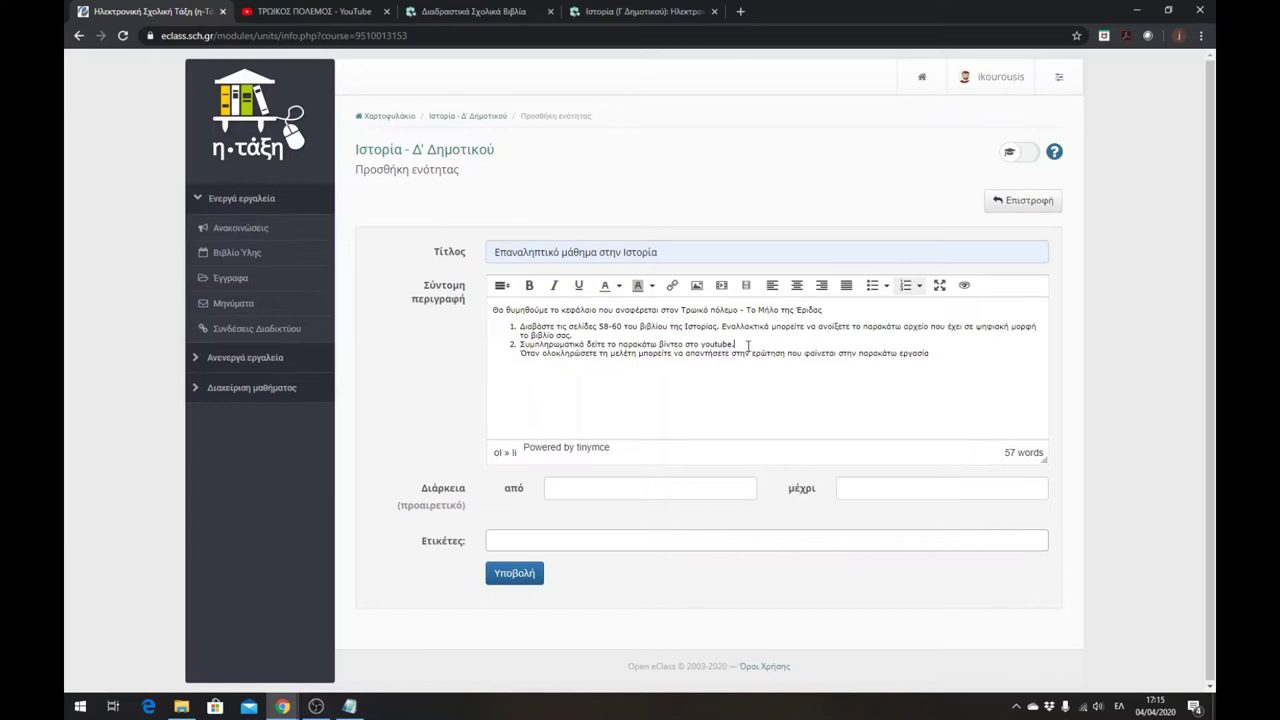
key(Return)
key(Delete)
- Save the new unit and return to the course home page
click(516, 575)
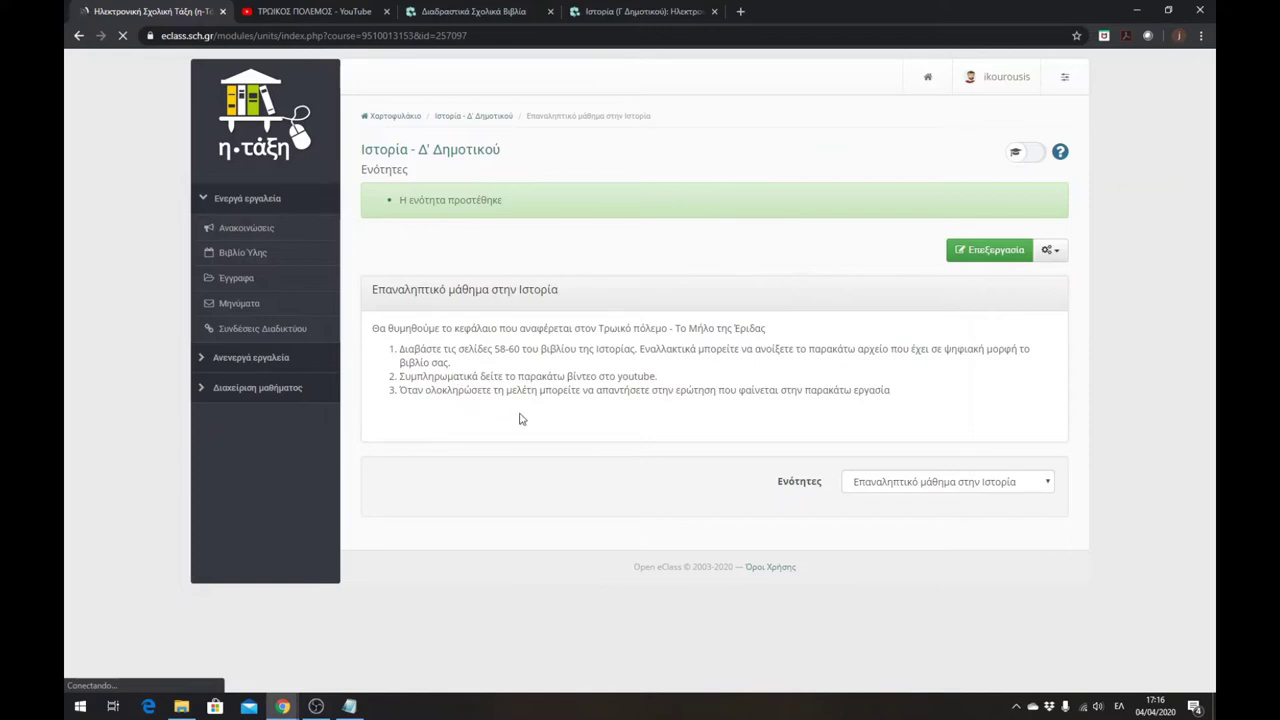
click(455, 150)
scroll(432, 458, down, 2)
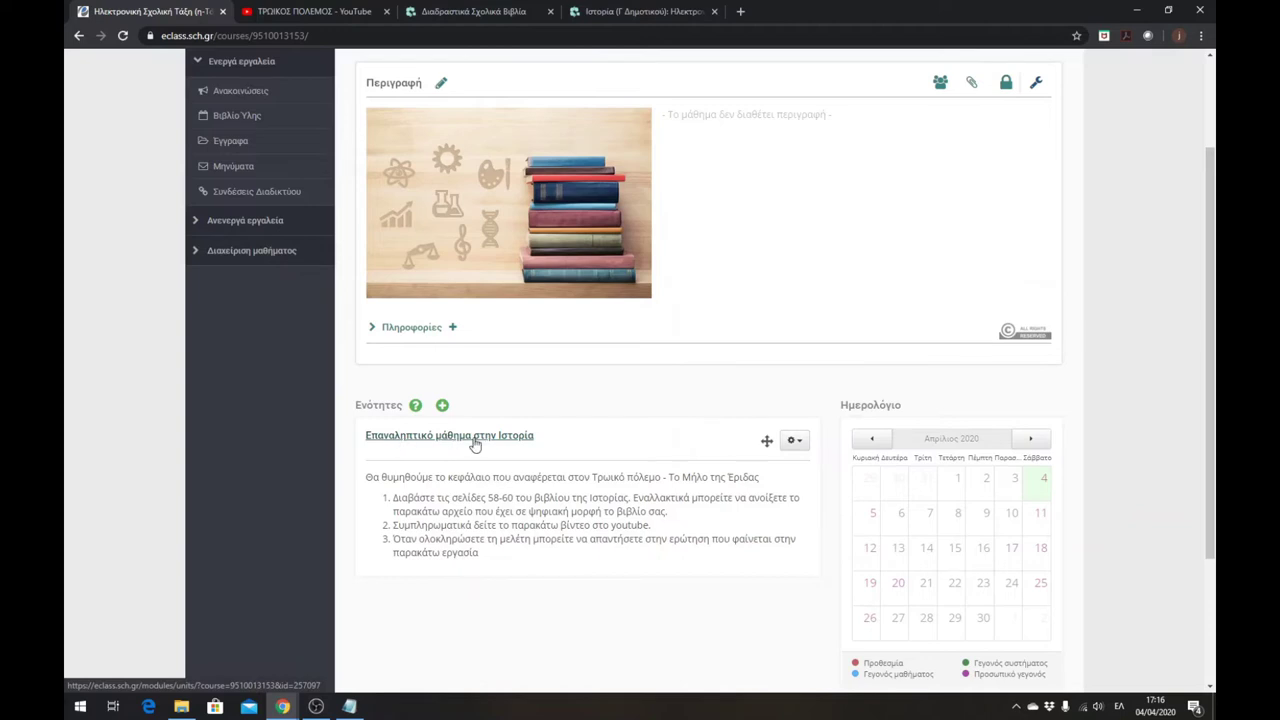
- Open the Επαναληπτικό μάθημα στην Ιστορία unit and review its title and instructions
click(474, 443)
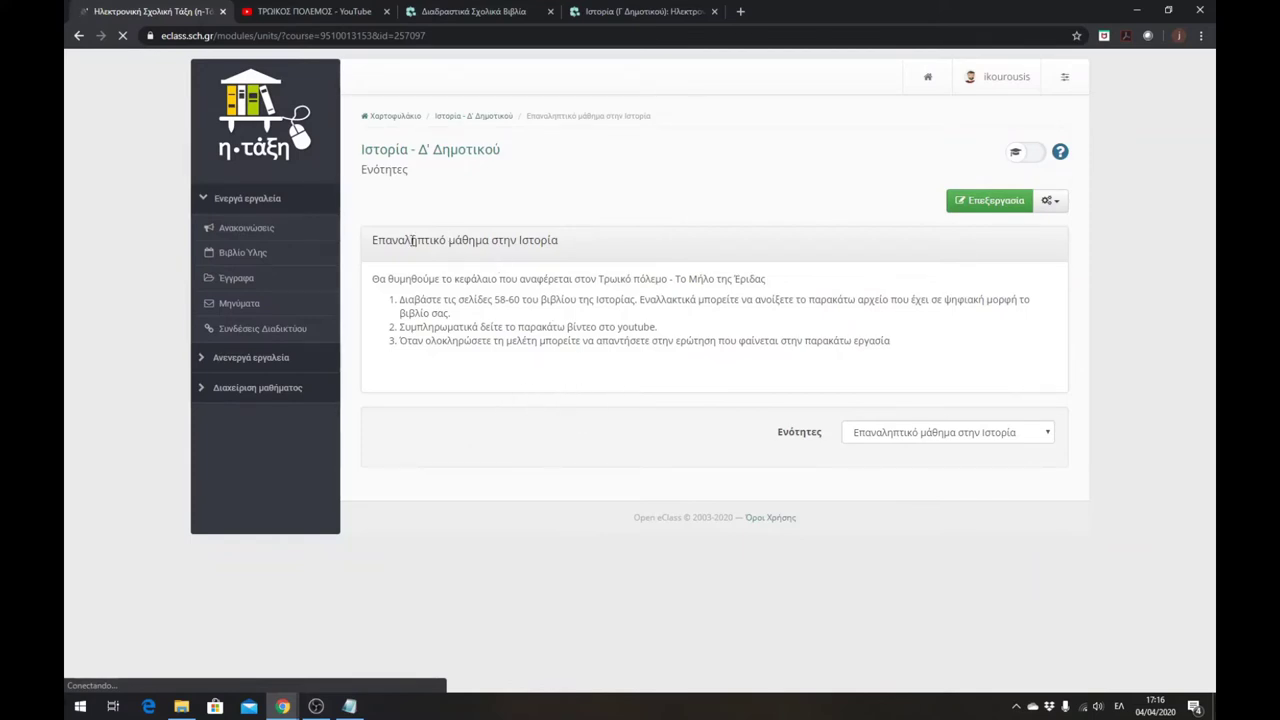
drag(372, 242, 565, 248)
drag(374, 280, 803, 341)
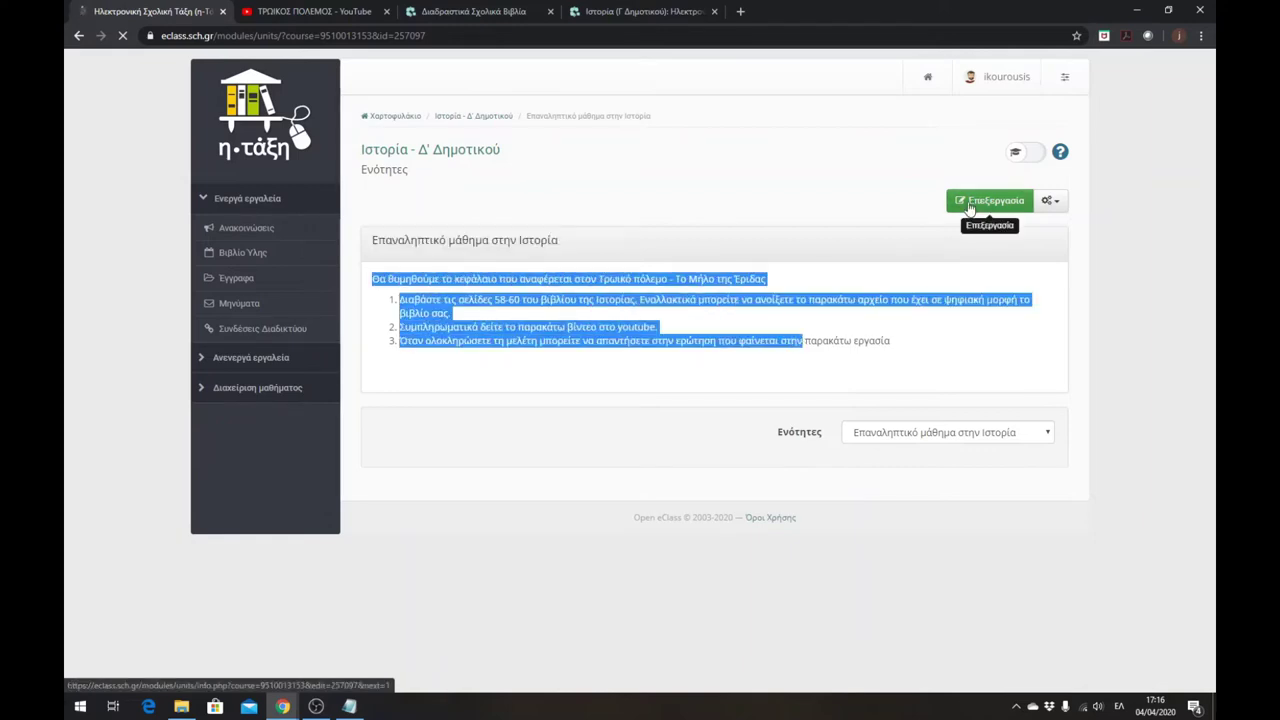
click(892, 350)
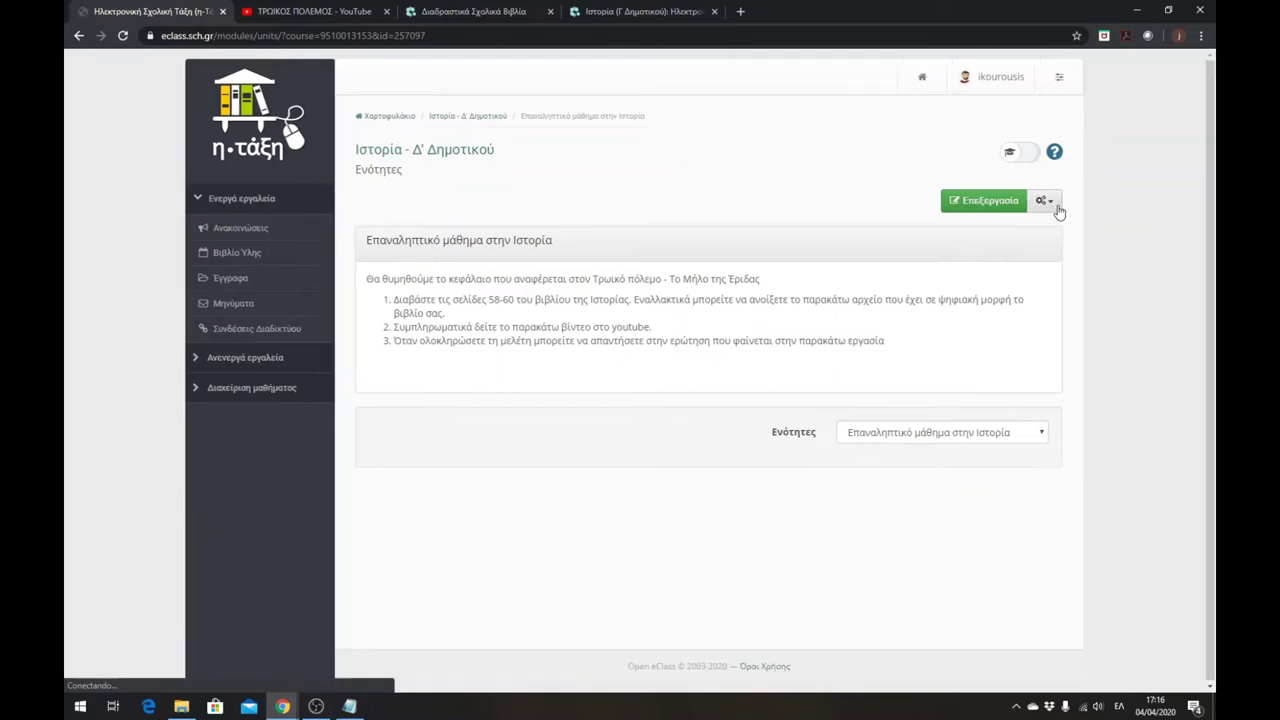
- Browse the unit's add-content list and the inactive and active course tool lists
click(1056, 210)
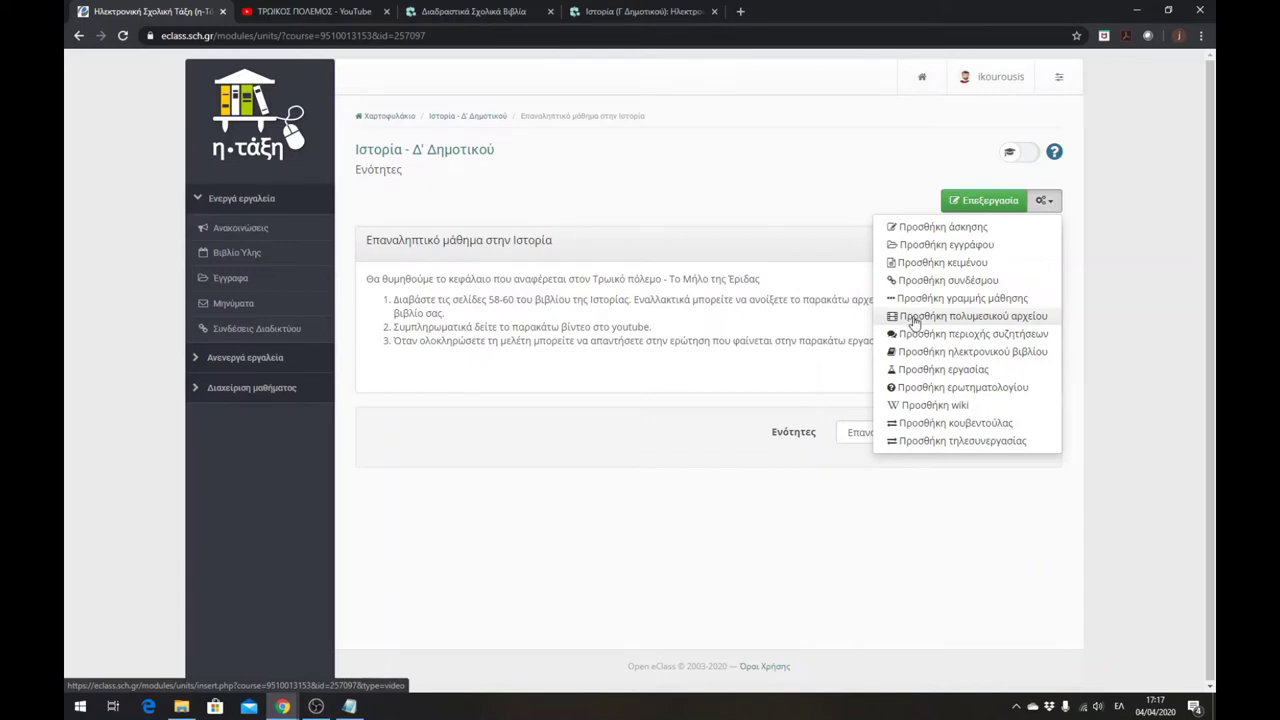
click(755, 297)
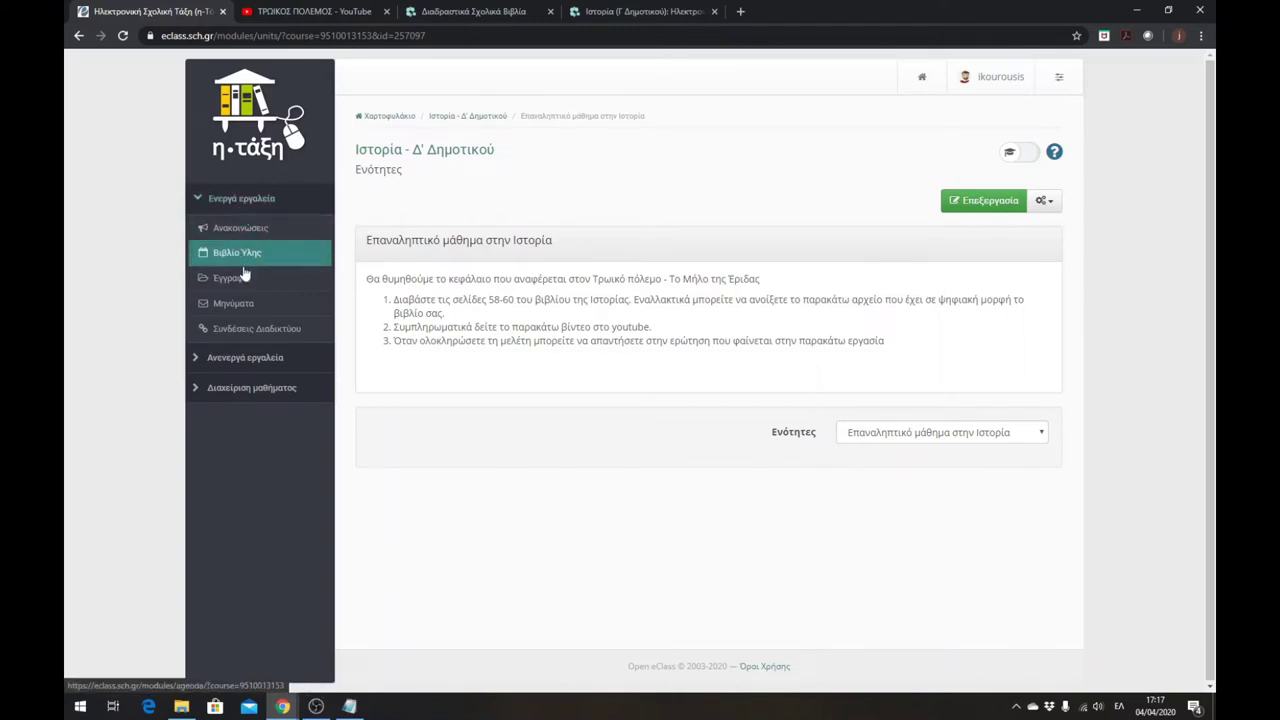
click(197, 360)
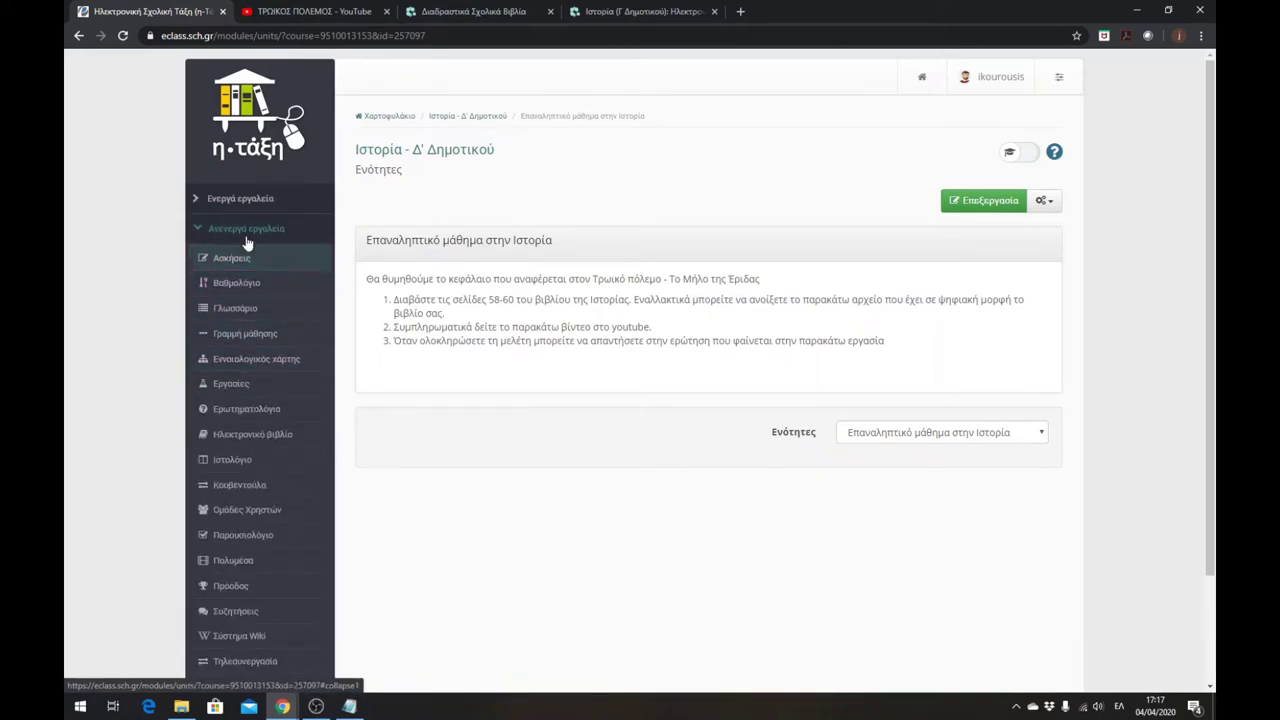
scroll(268, 276, down, 1)
scroll(270, 285, down, 1)
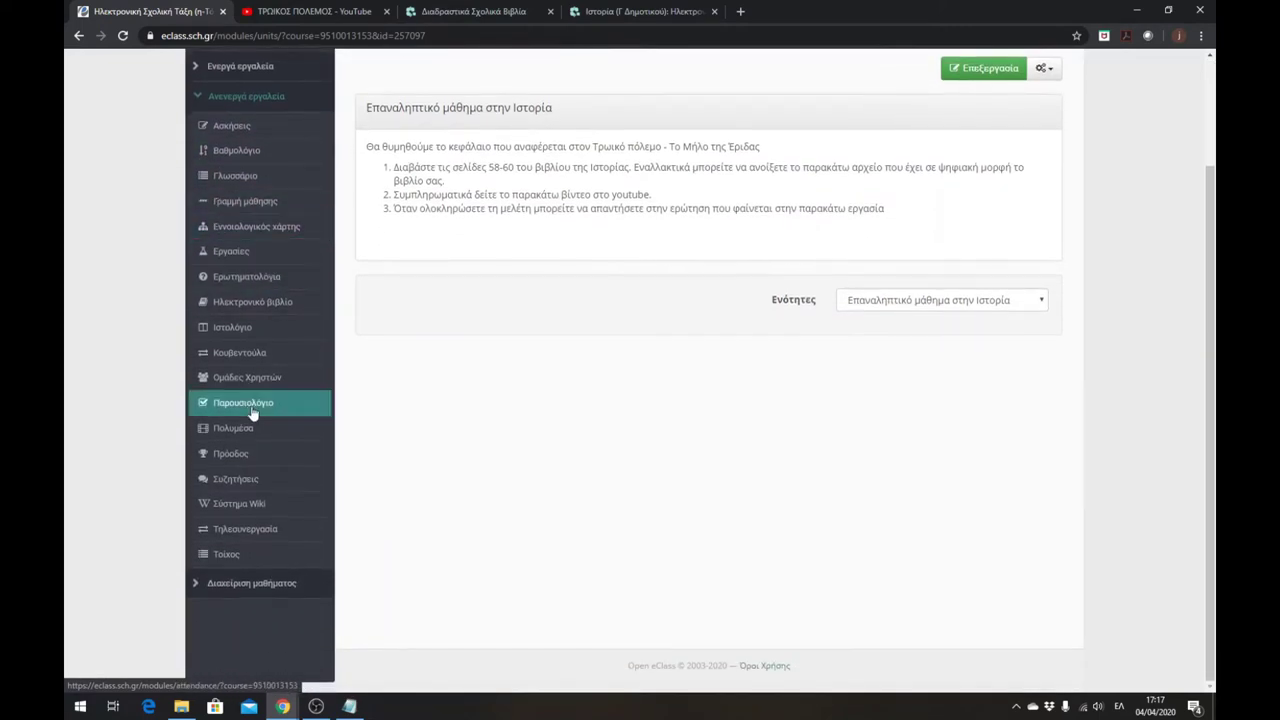
scroll(256, 414, up, 2)
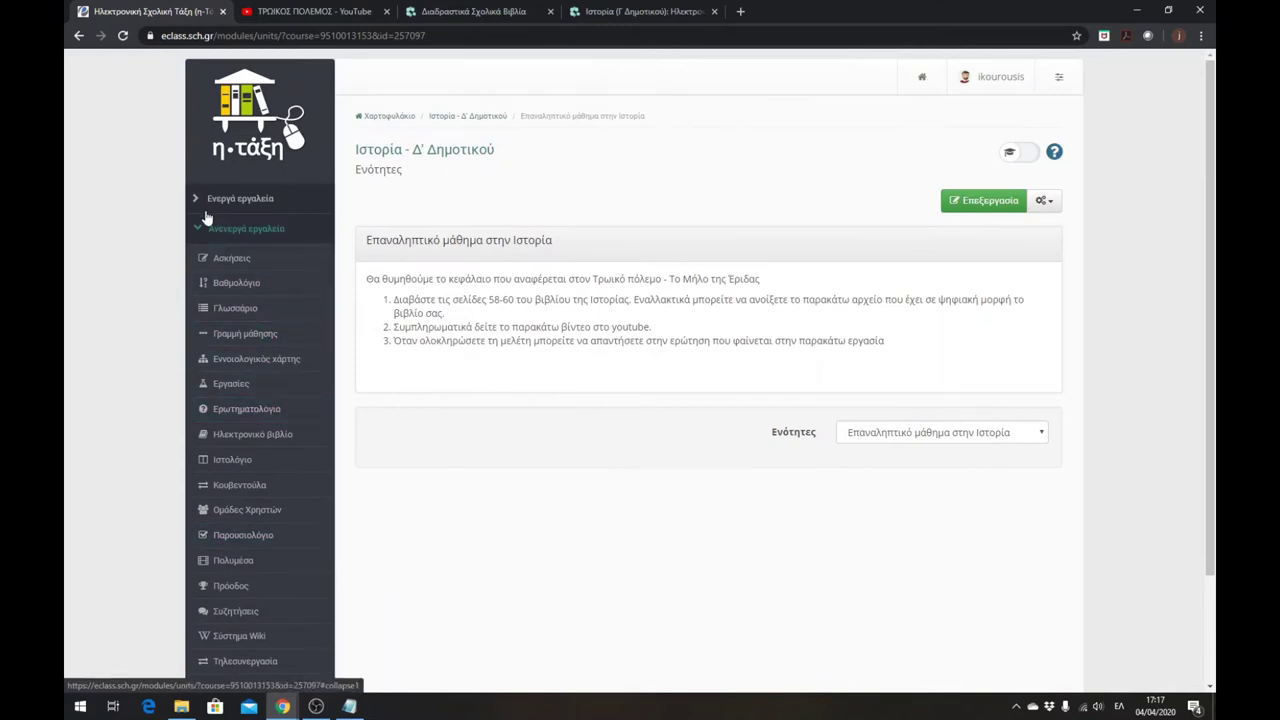
click(240, 199)
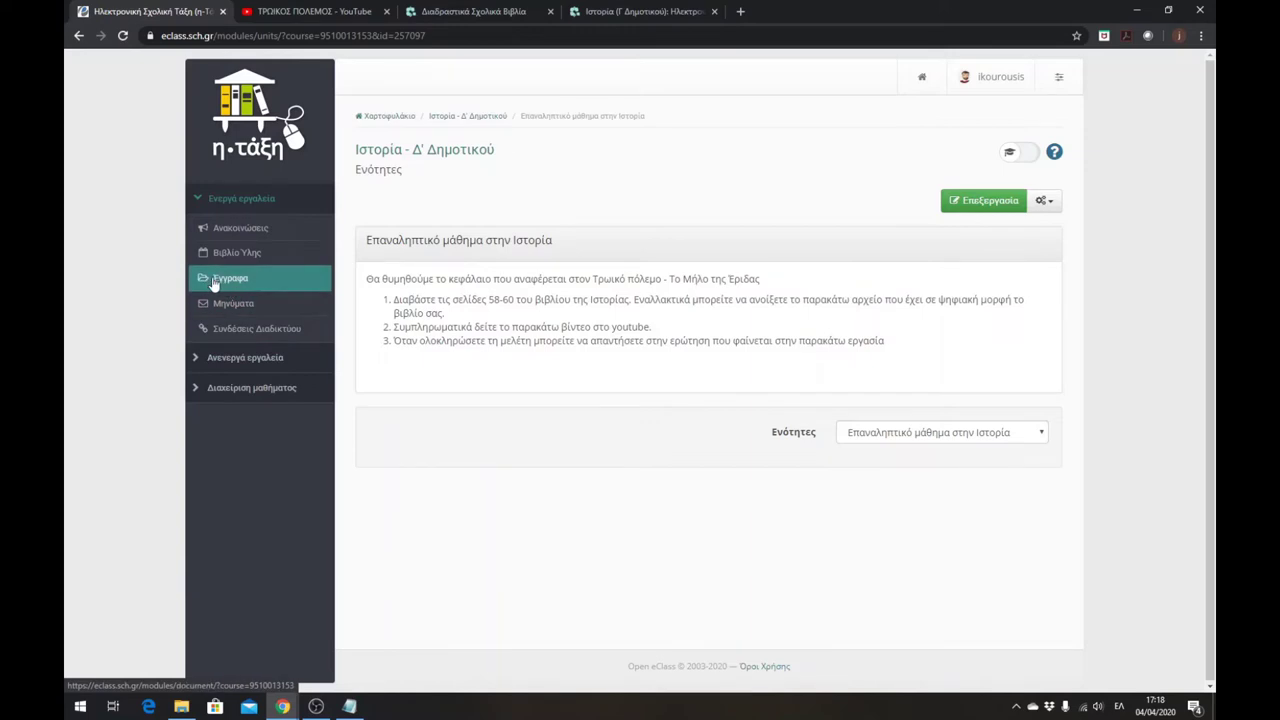
- Open the course's Έγγραφα area from the active tools list
click(200, 358)
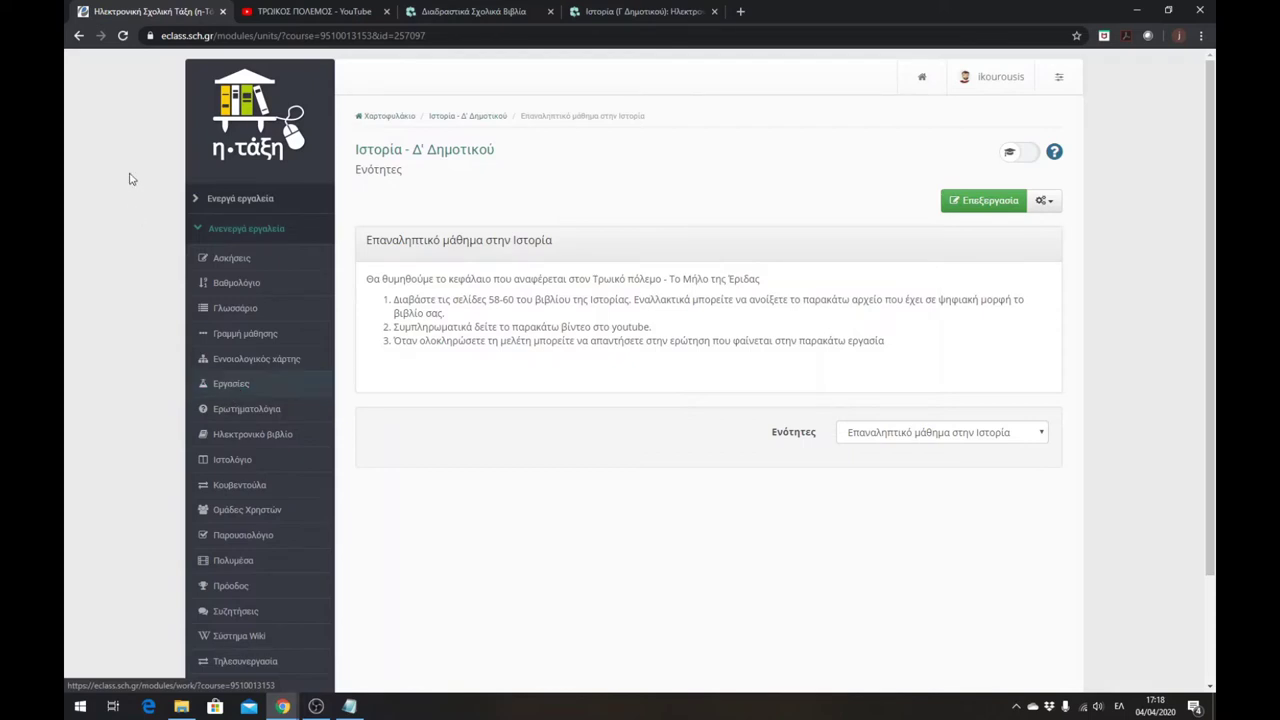
click(198, 231)
click(197, 208)
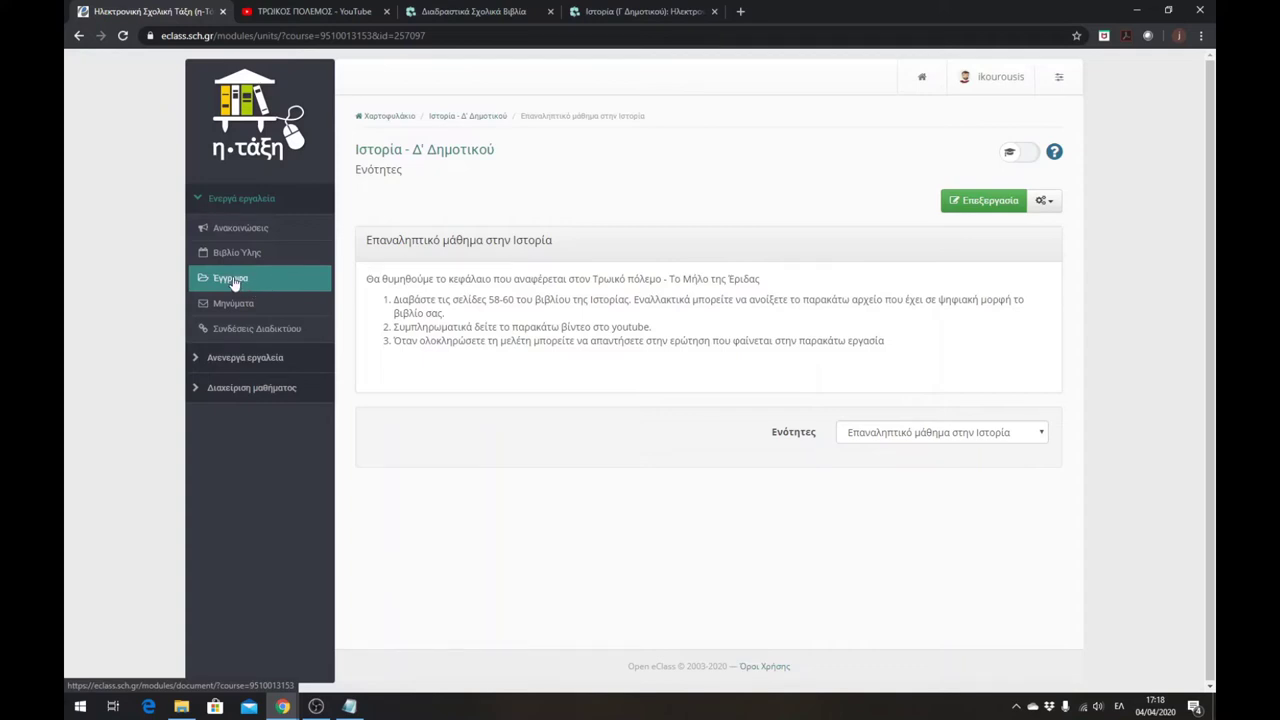
click(233, 280)
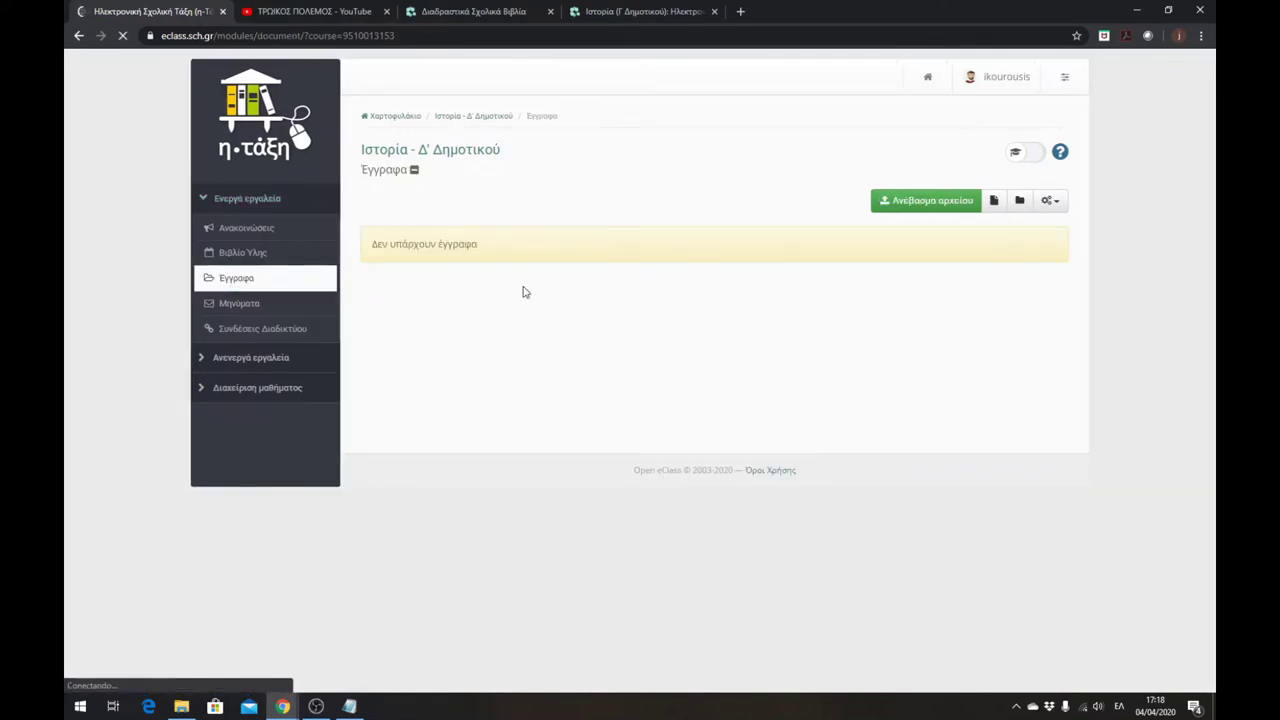
- Start a new document upload with istoria-milo-eridos-converted.pdf from Downloads
click(925, 204)
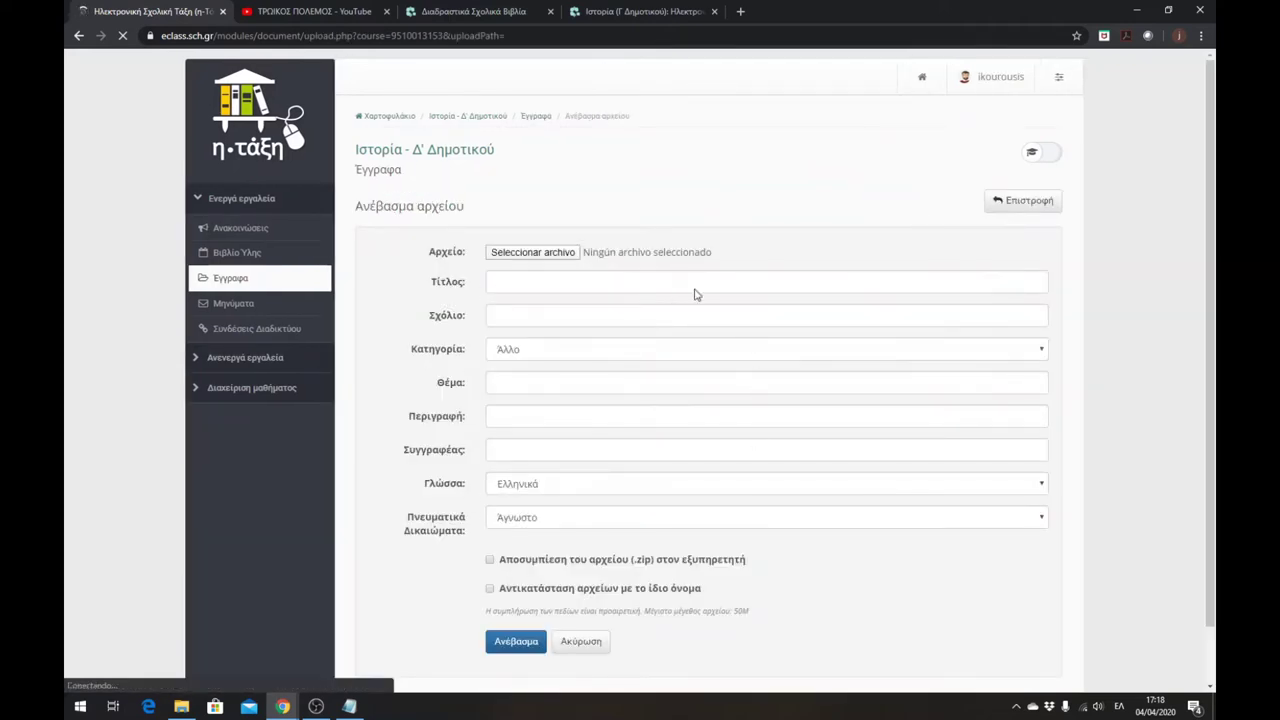
click(521, 255)
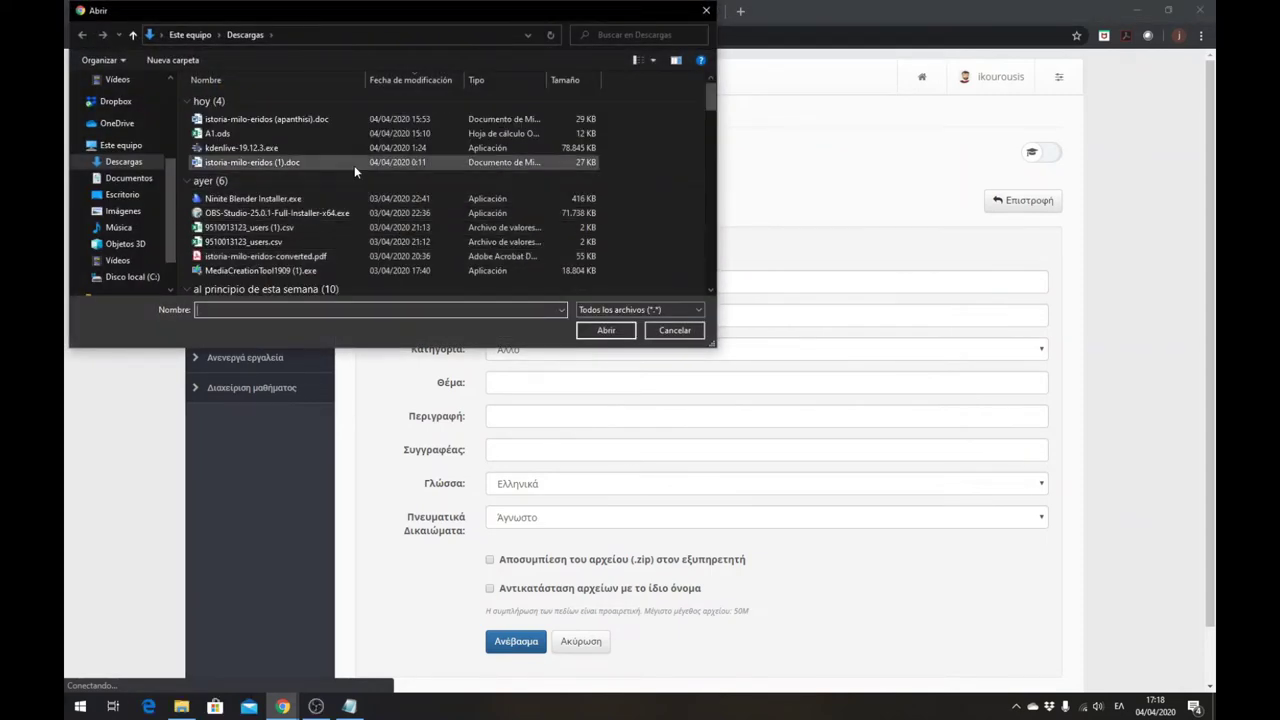
click(285, 259)
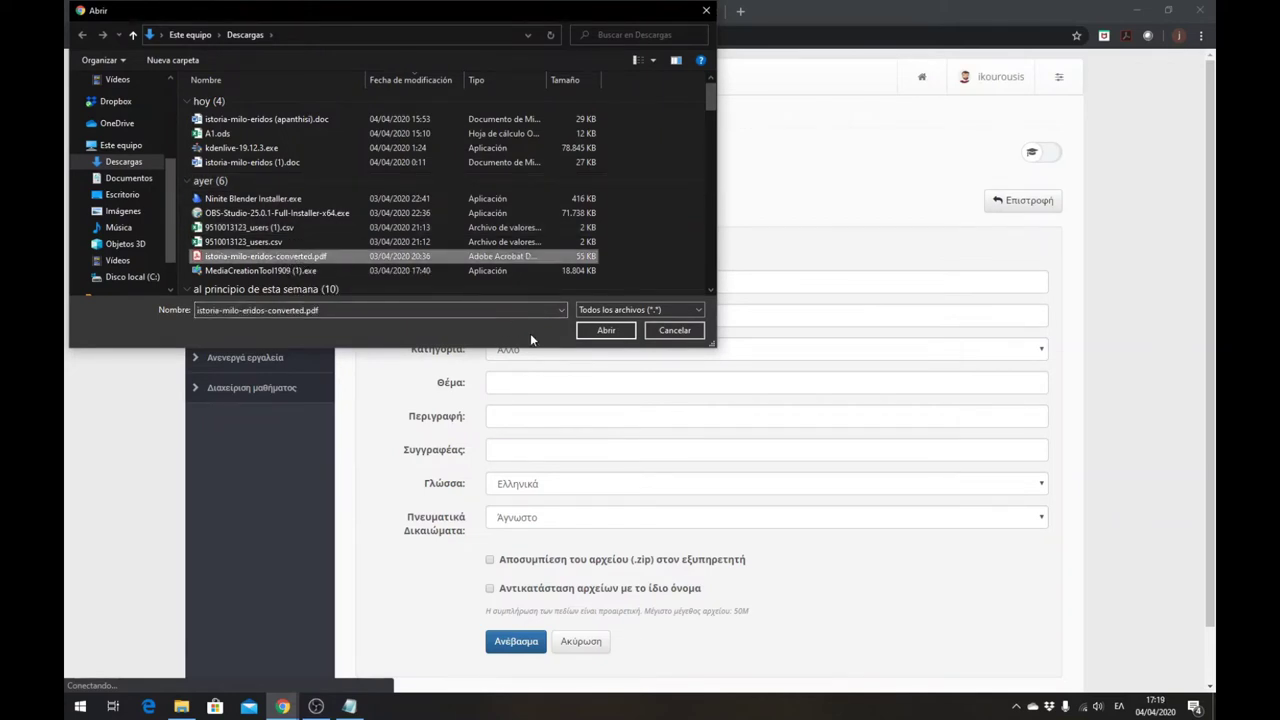
click(607, 331)
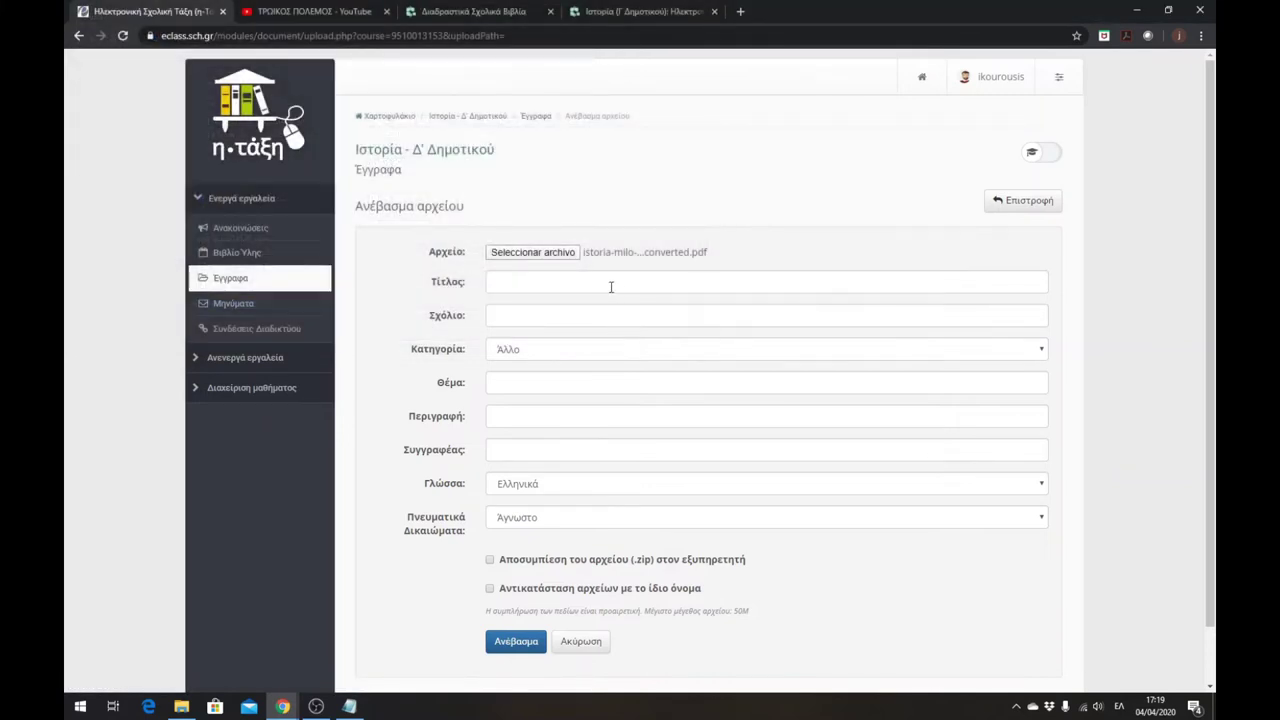
- Title the document 'Βιβλίο Ιστορία Δ Δημοτικού', changing the suggested Γ to Δ
click(512, 287)
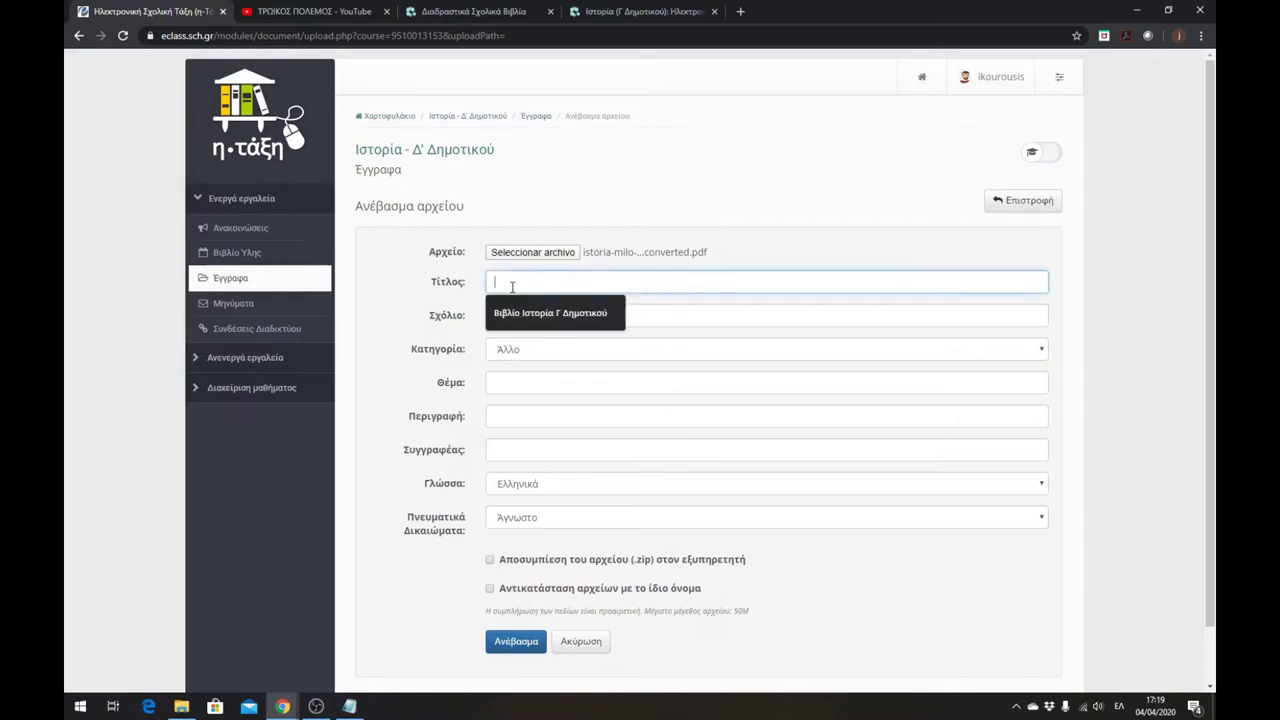
click(548, 313)
double_click(566, 282)
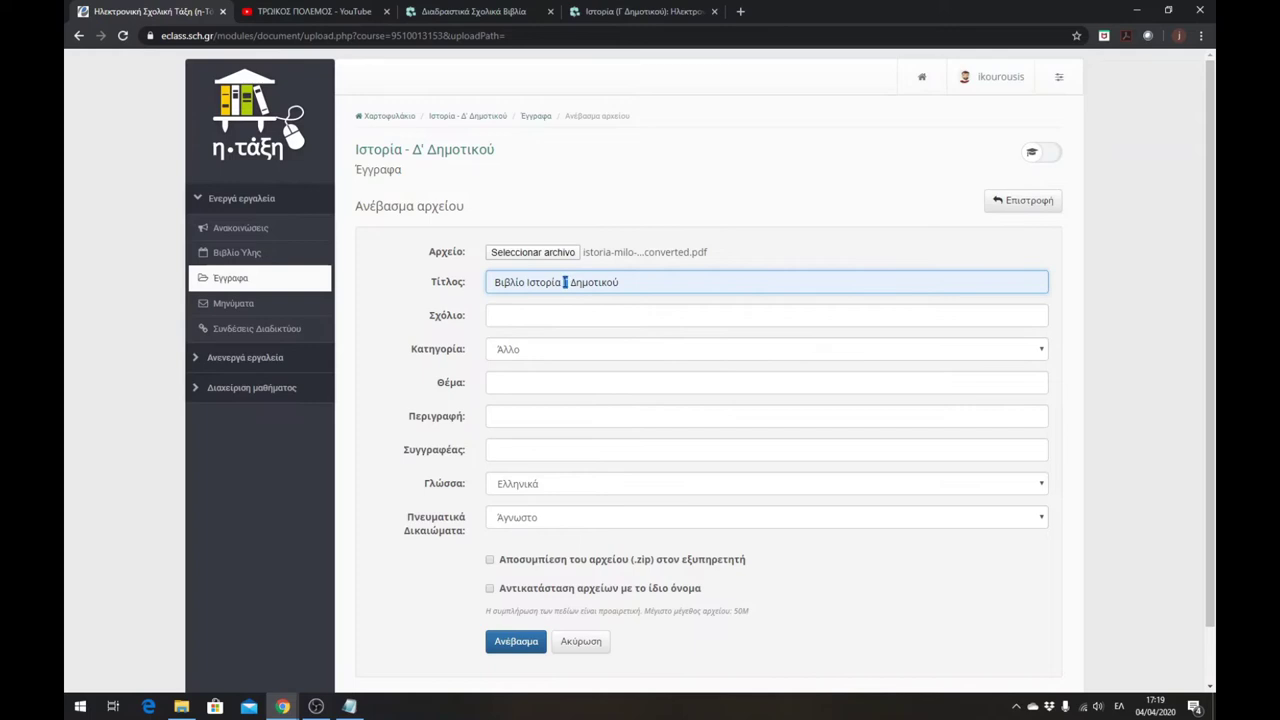
text(Δ)
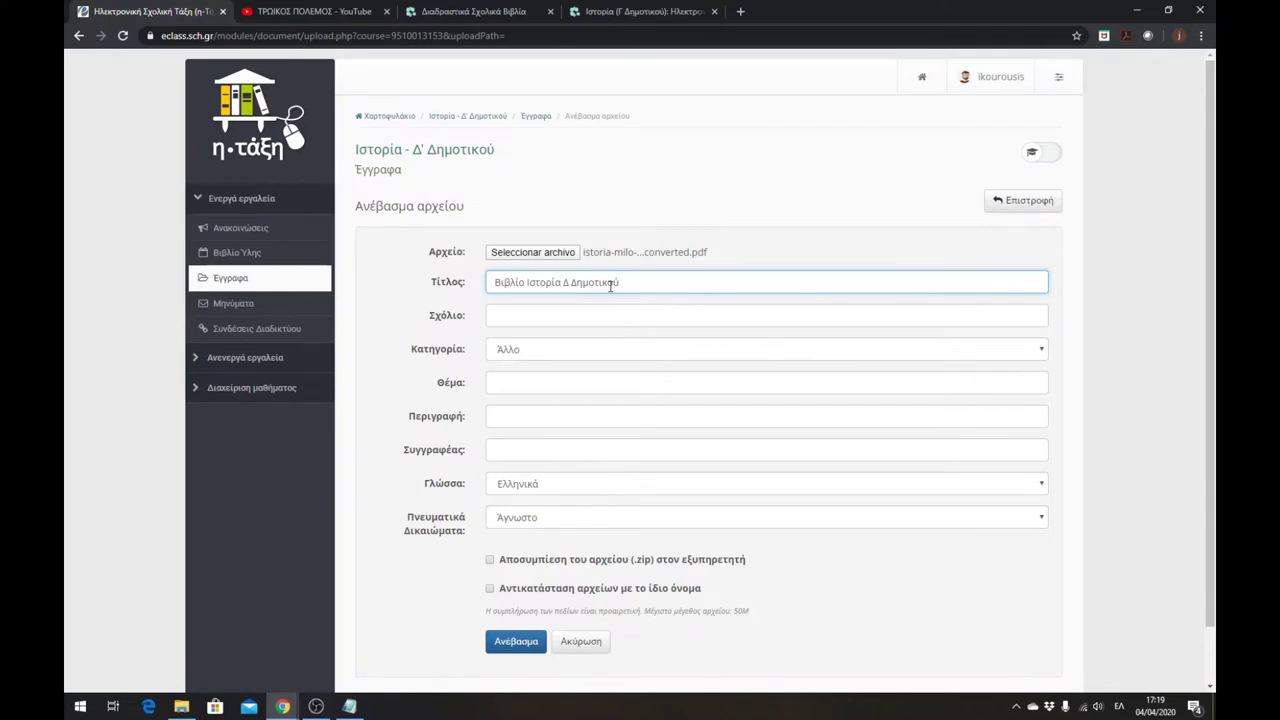
scroll(549, 351, down, 1)
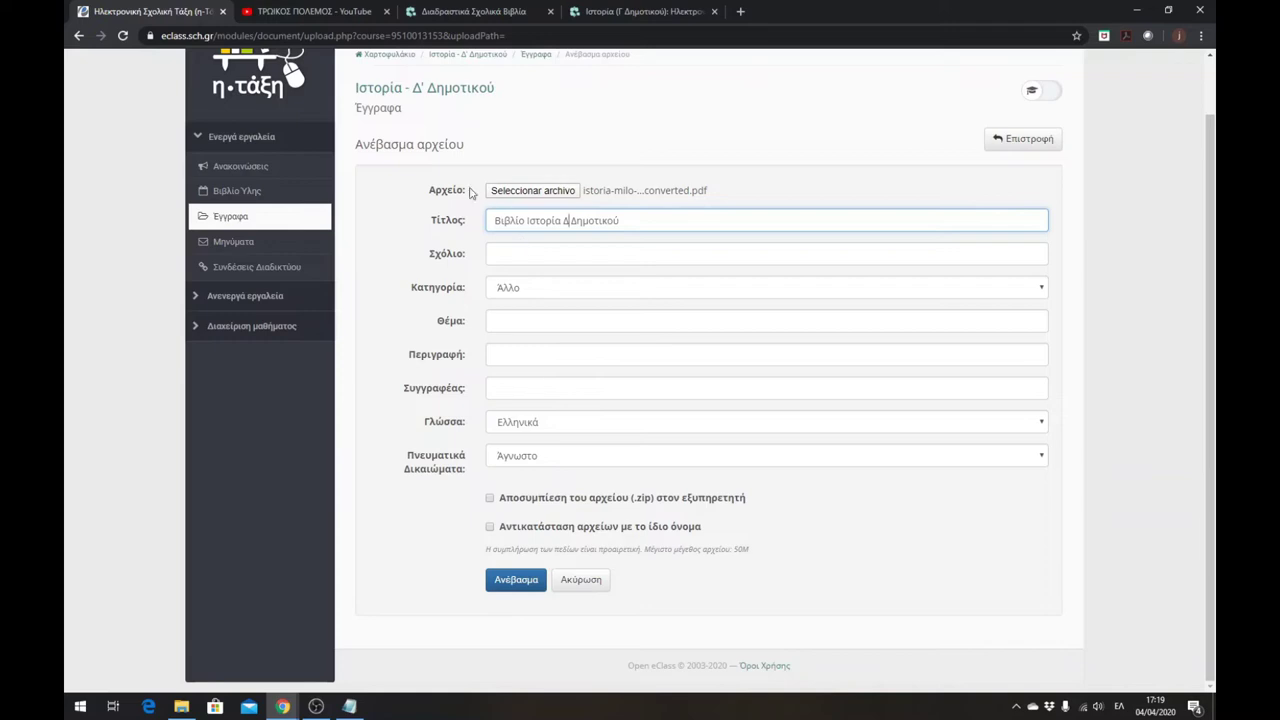
- Upload the book document, then open the empty Πολυμέσα area from the inactive tools
click(526, 586)
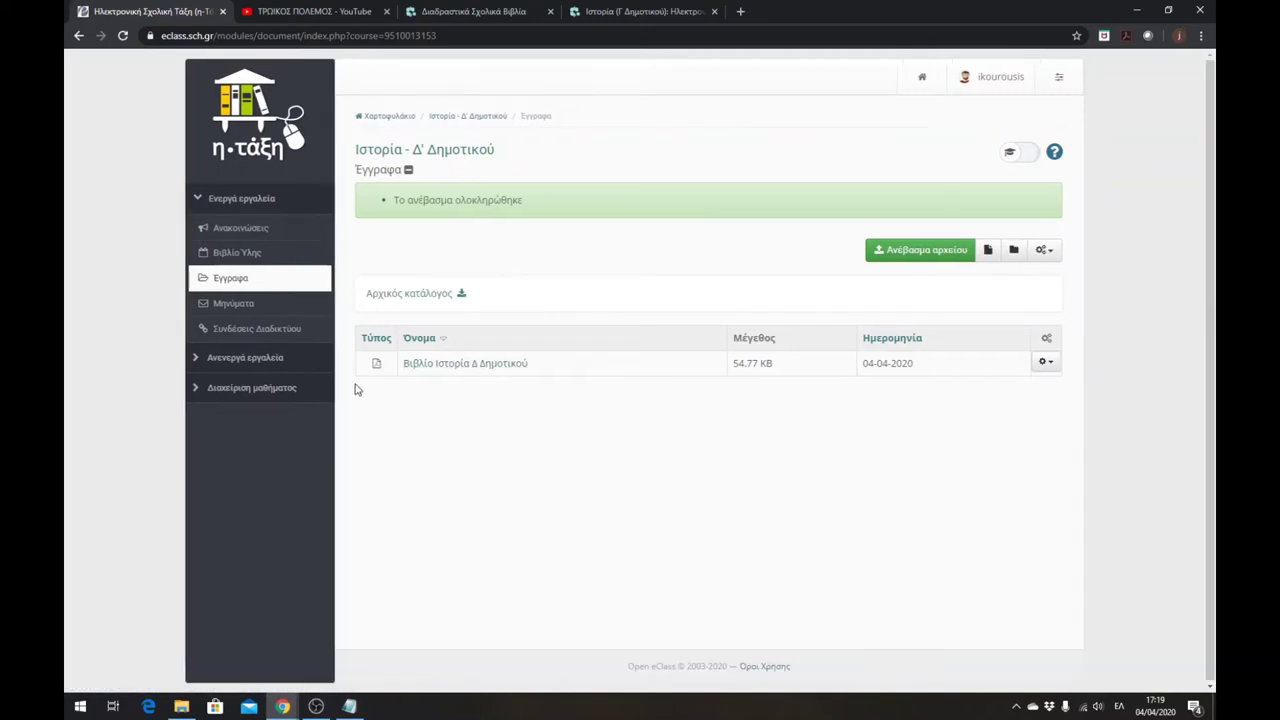
click(247, 361)
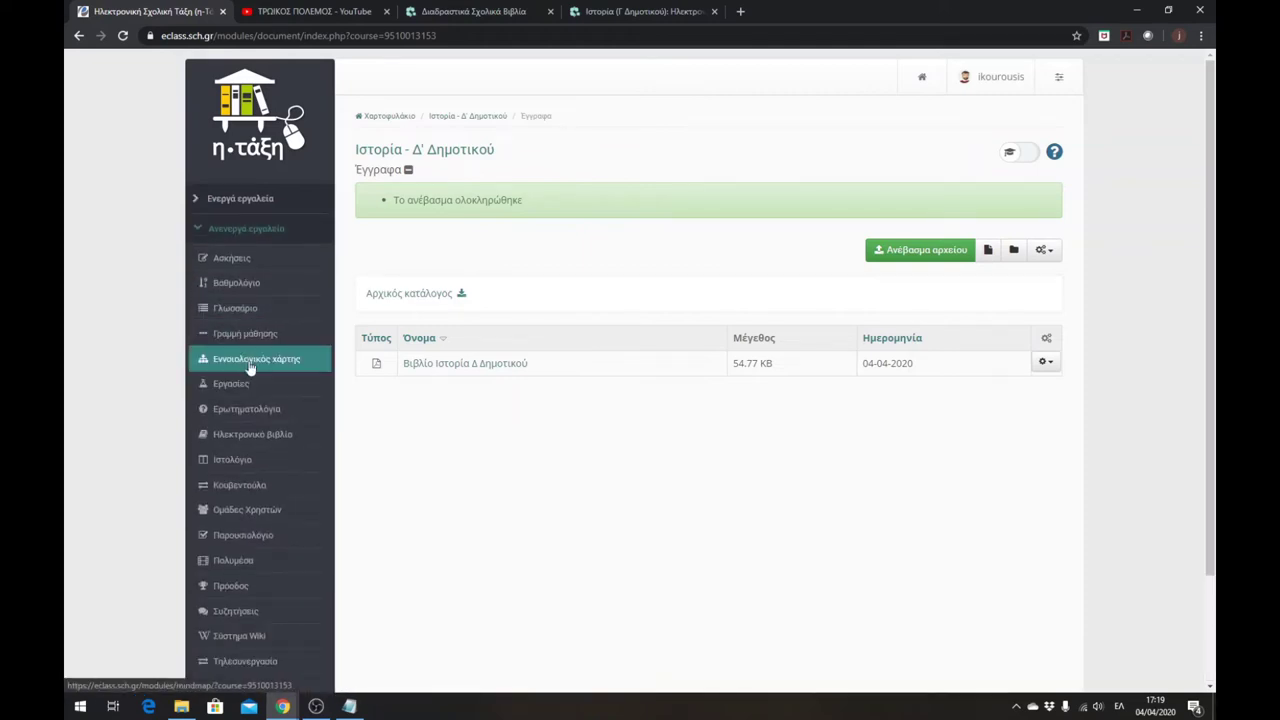
click(251, 560)
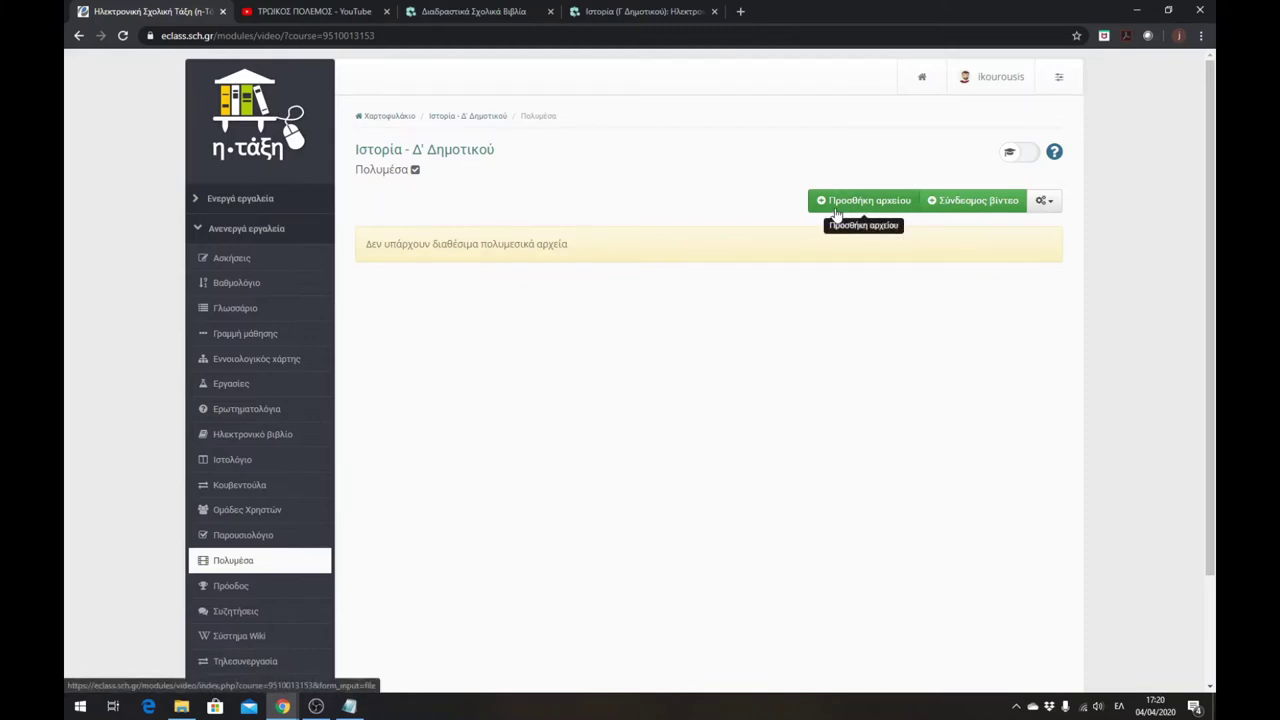
- Paste the Trojan War YouTube video's address into the Add file external link field
click(959, 204)
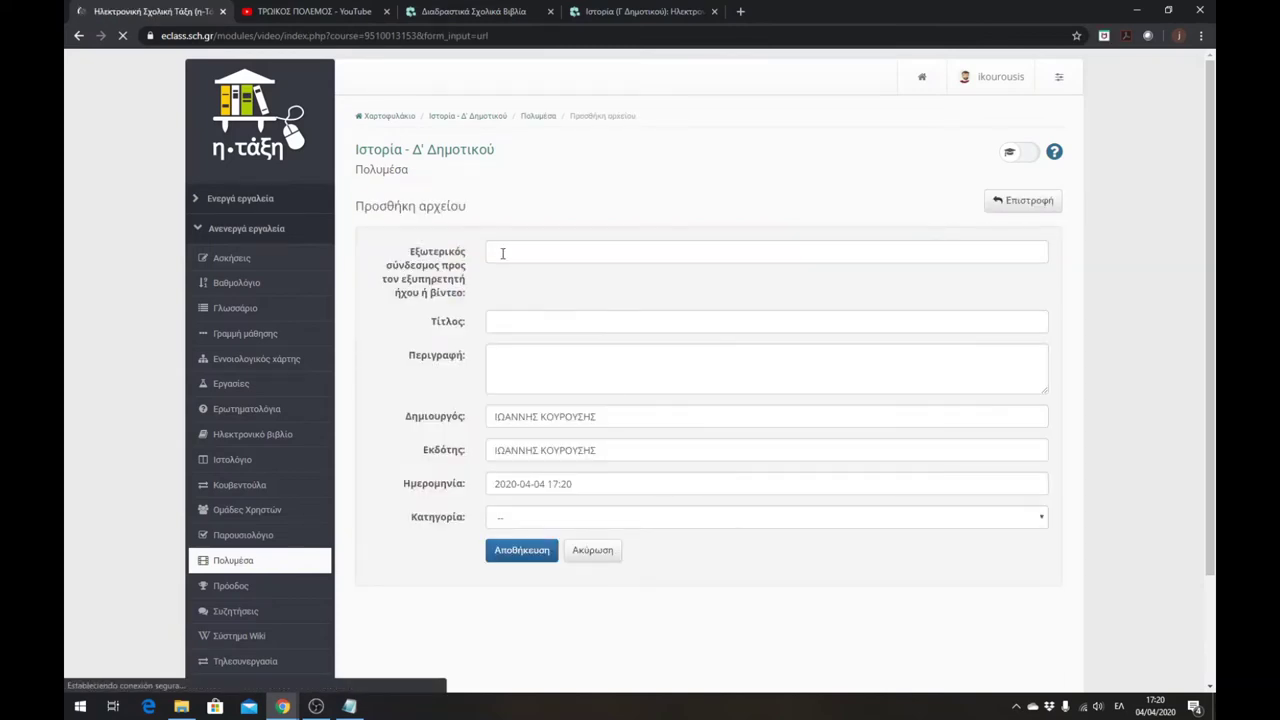
click(305, 12)
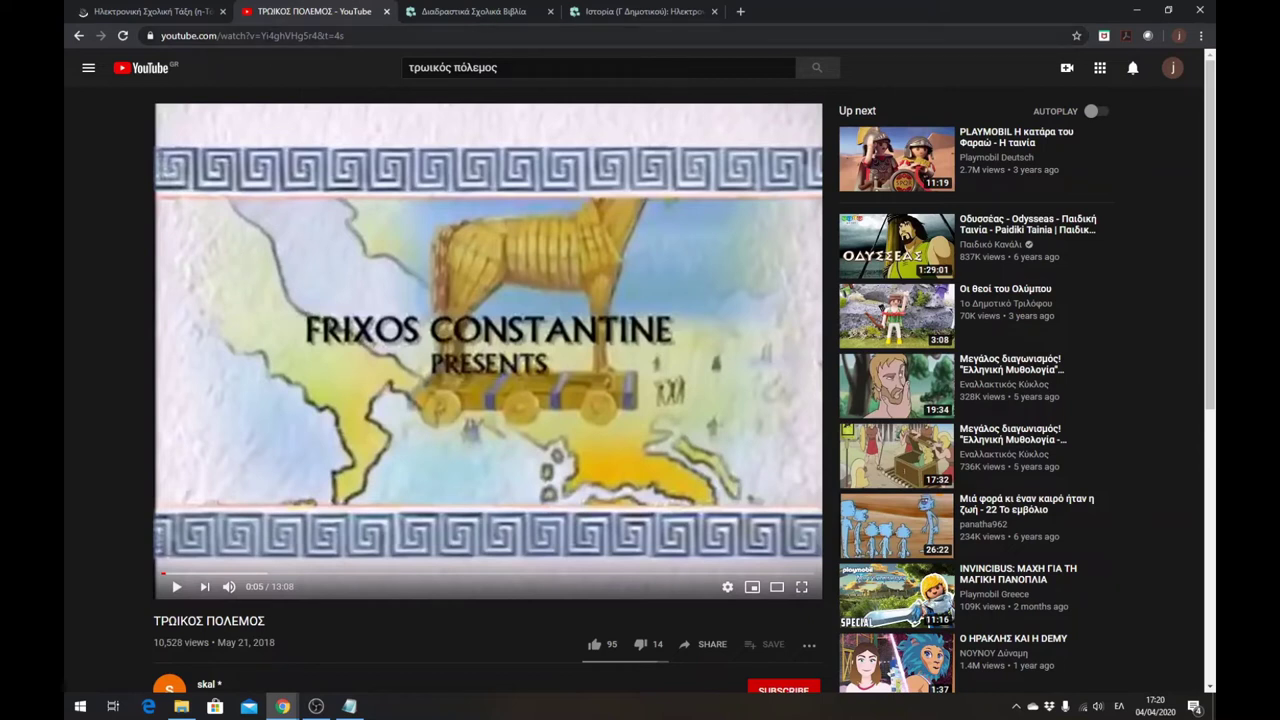
click(268, 38)
key(ctrl+c)
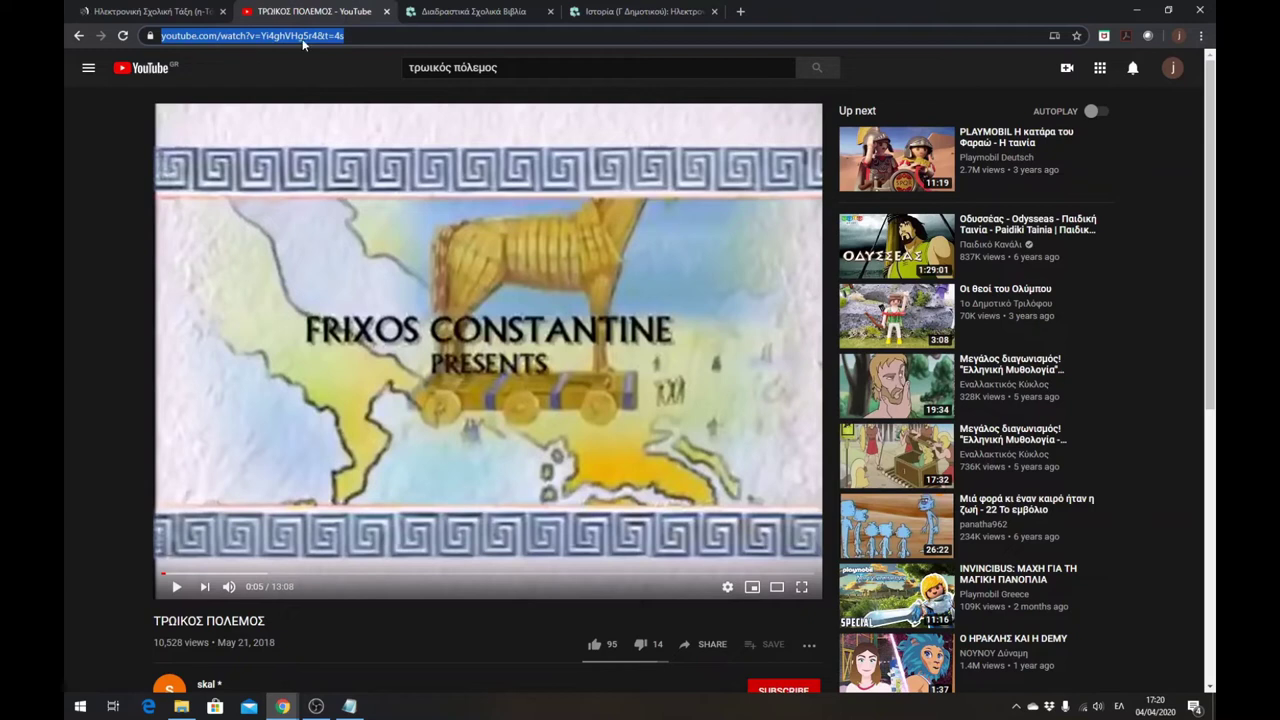
click(190, 14)
click(503, 254)
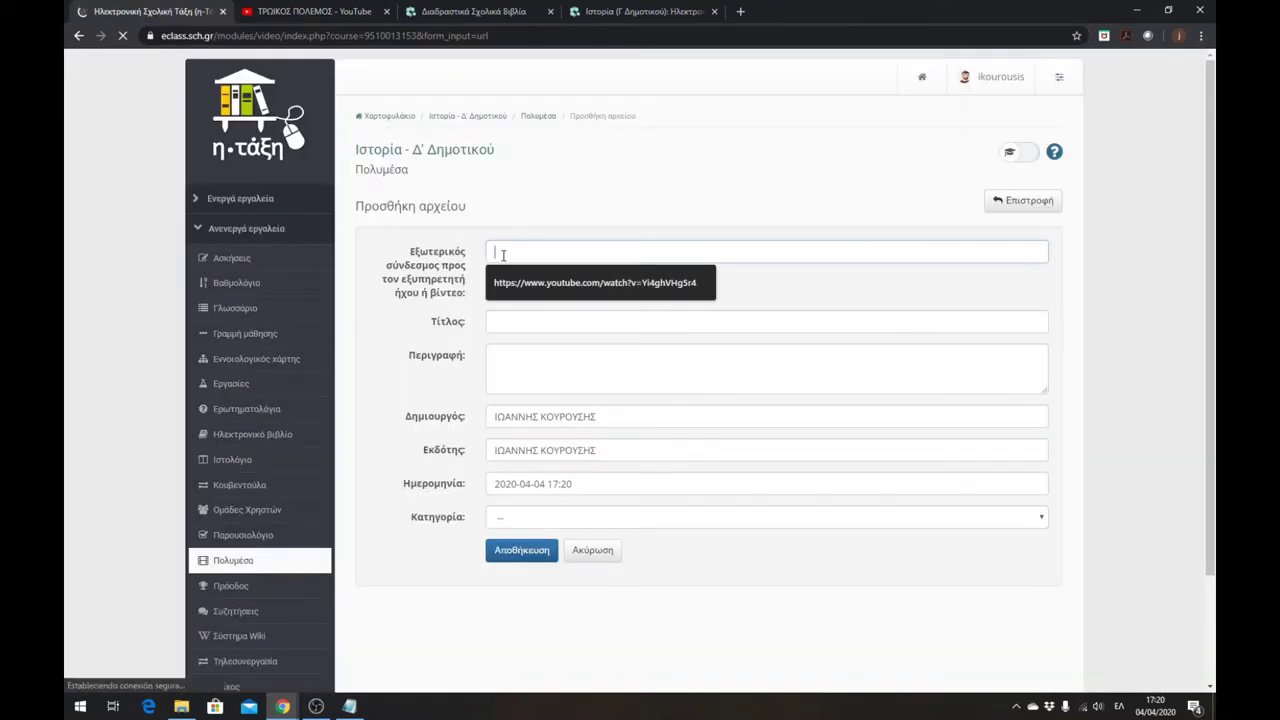
key(ctrl+v)
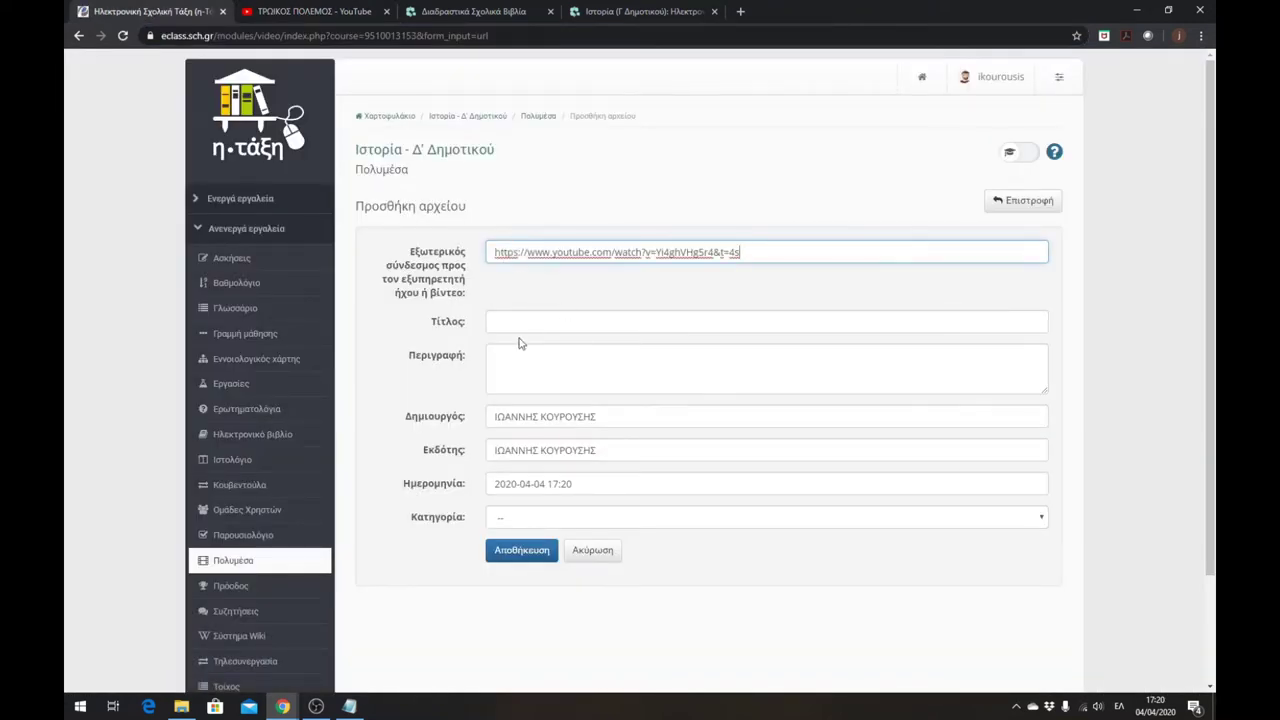
- Title it 'Βίντεο - Τρωικός πόλεμος', empty Creator and Publisher, and save it
click(513, 322)
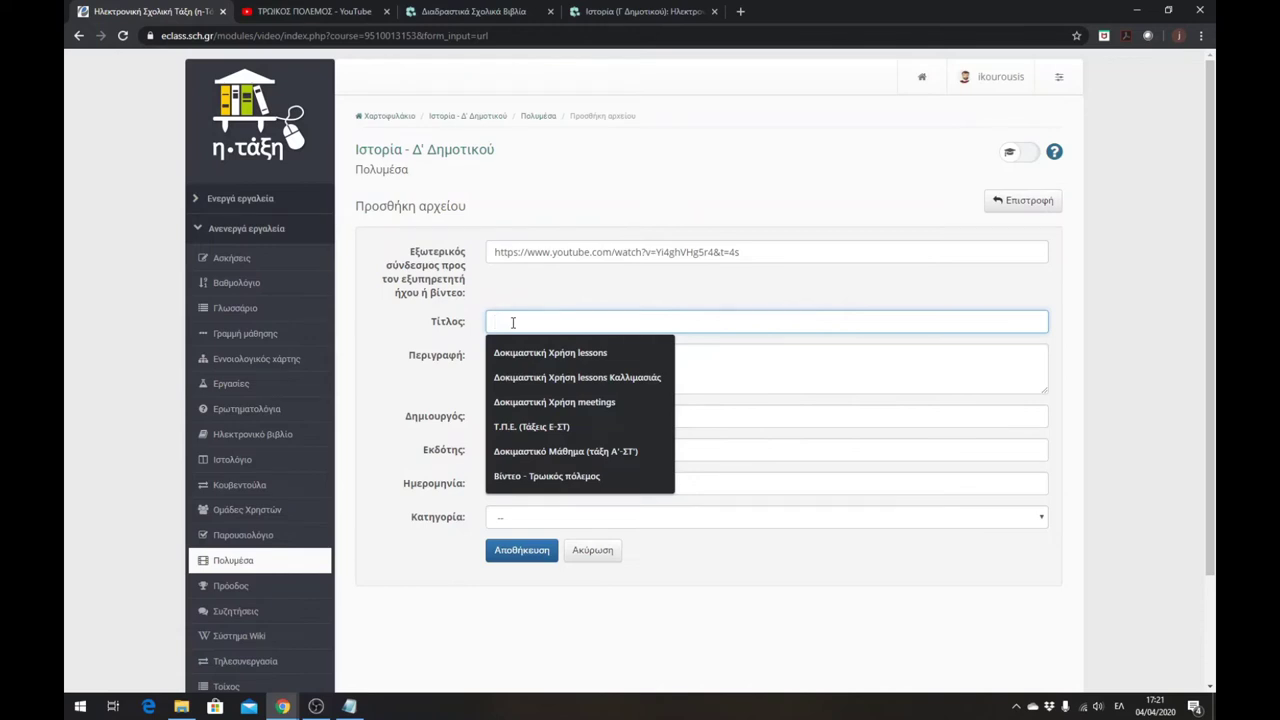
click(531, 476)
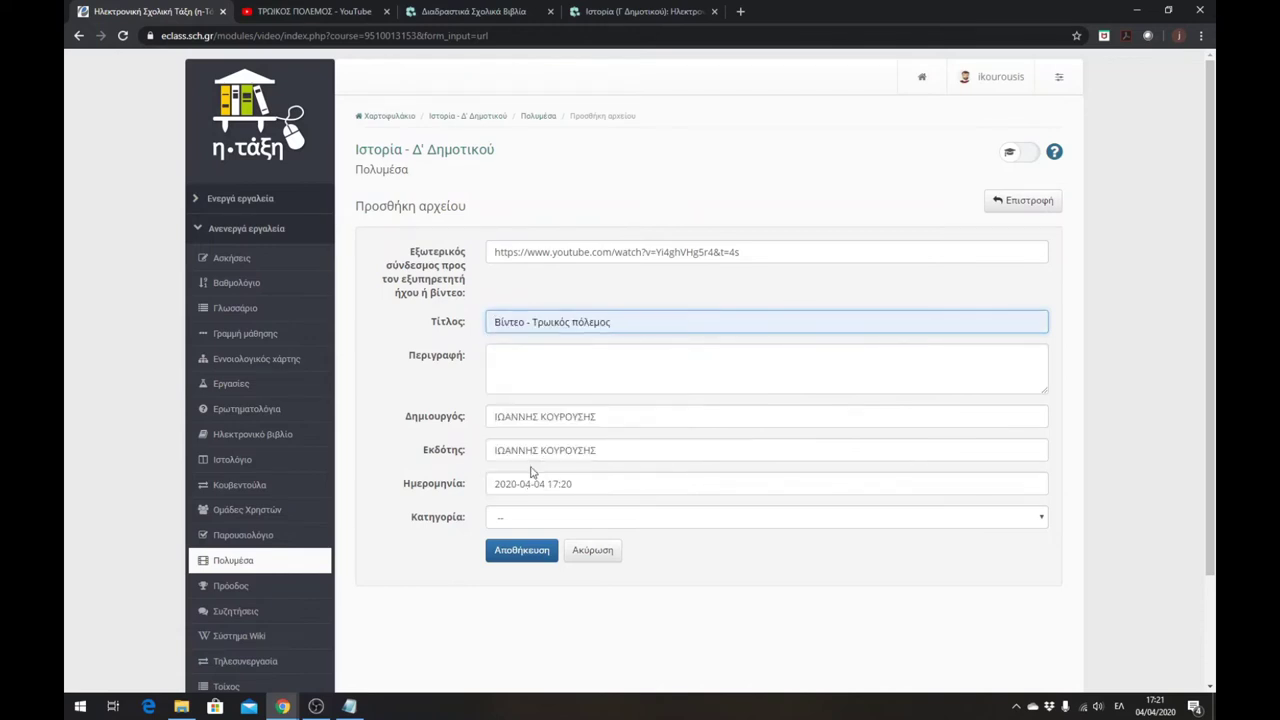
drag(616, 415, 497, 418)
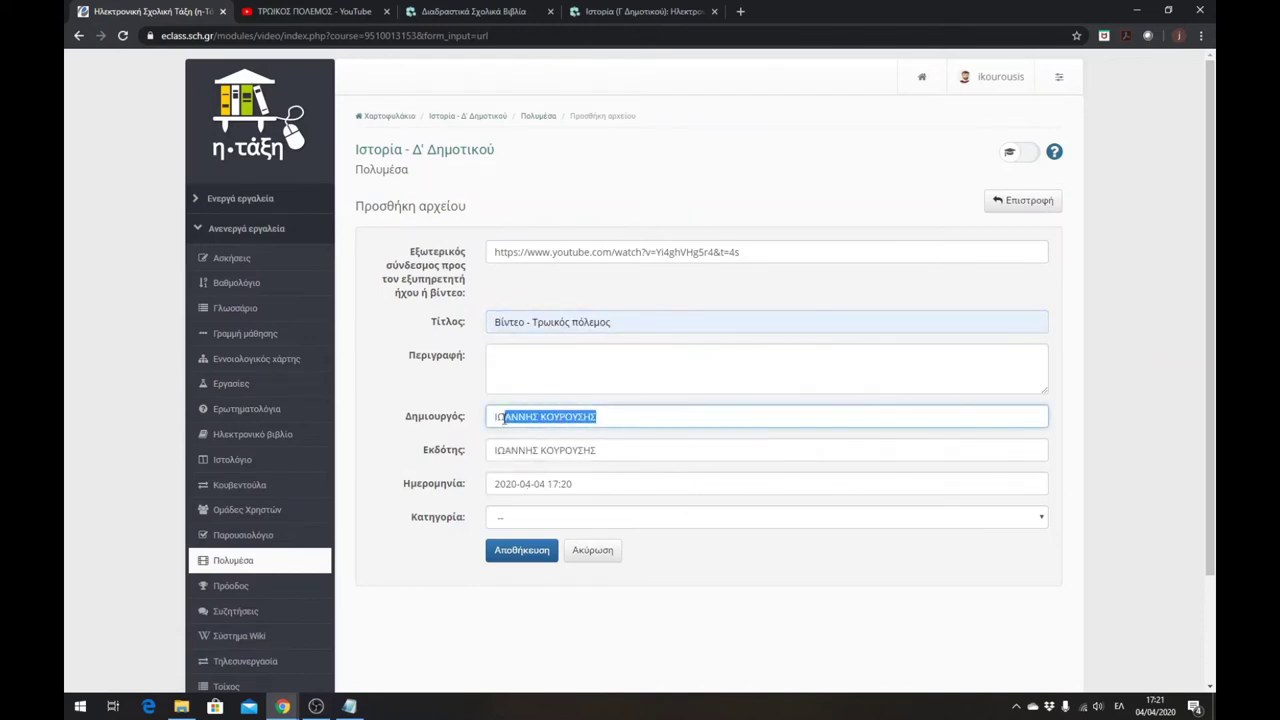
key(BackSpace)
drag(603, 453, 473, 443)
key(BackSpace)
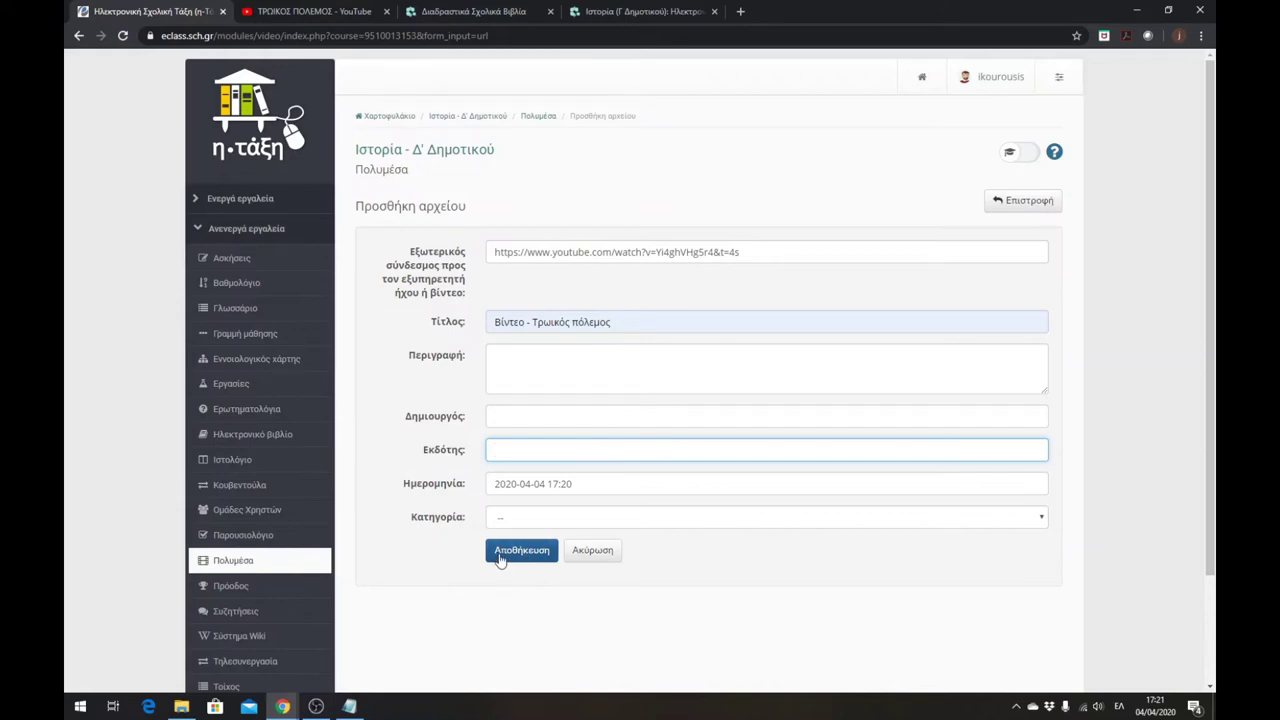
click(501, 558)
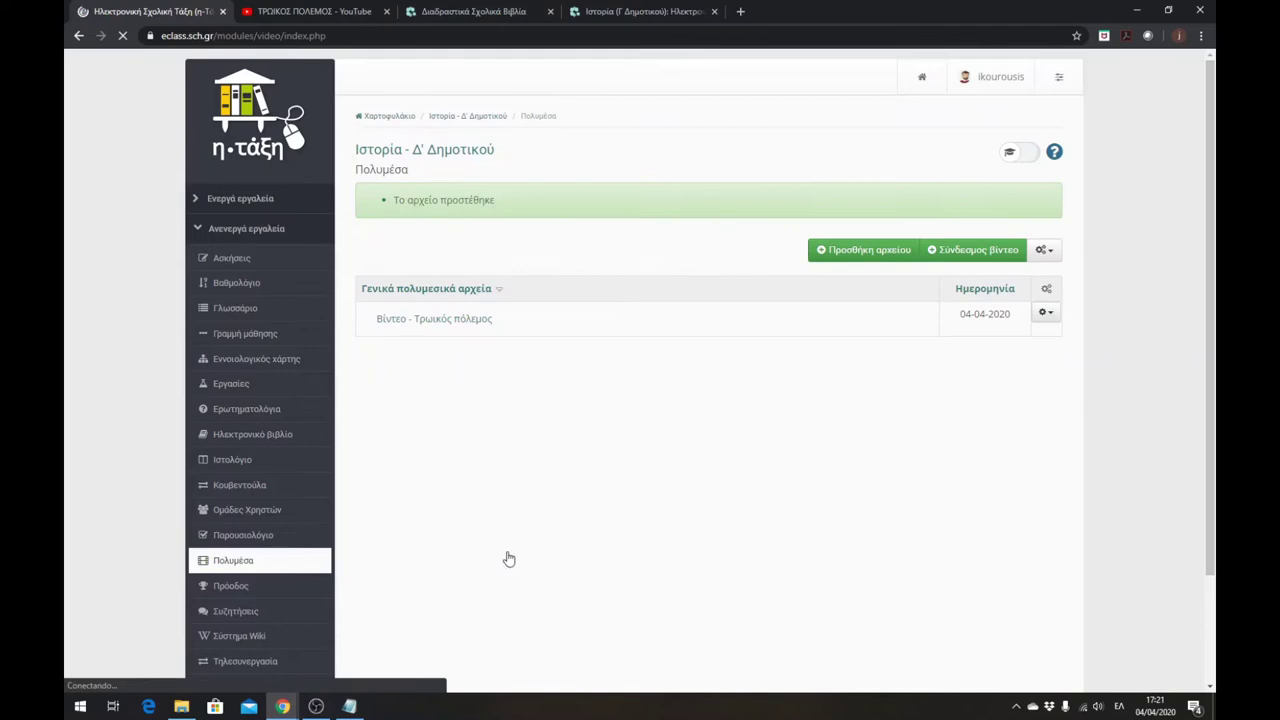
- Check the new video entry, then go to Εργασίες and start Δημιουργία Εργασίας
click(435, 318)
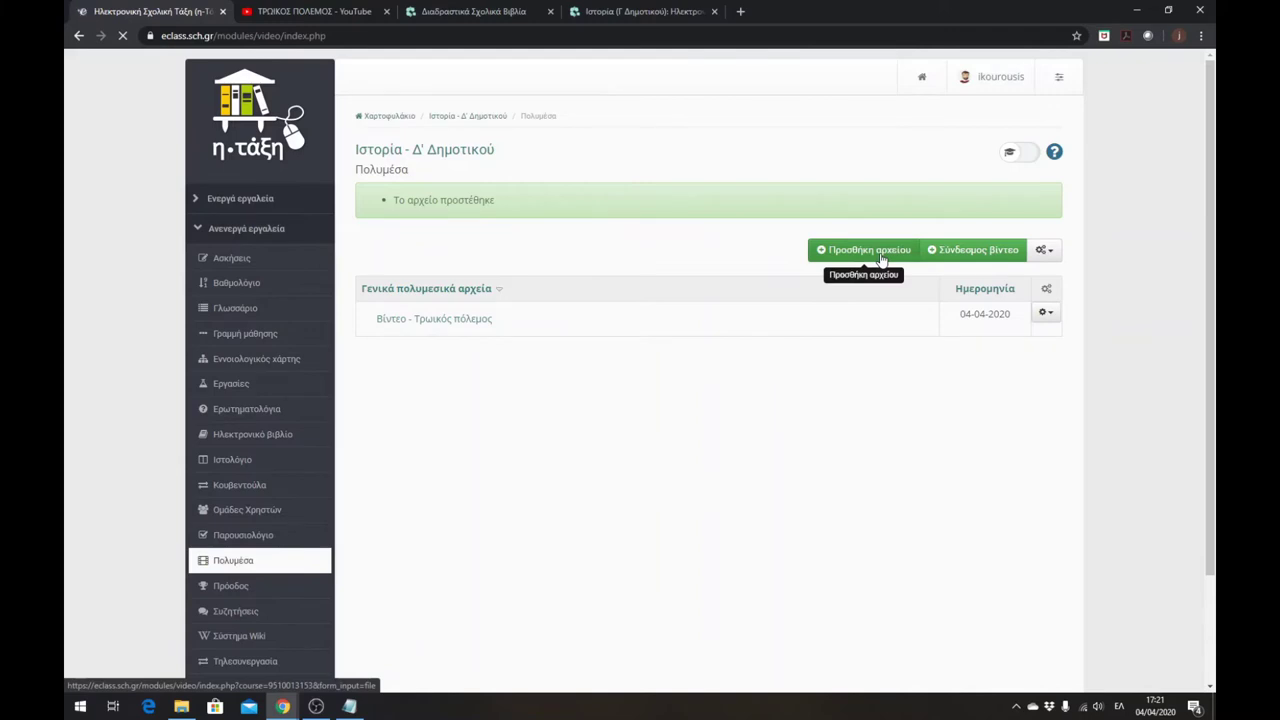
click(969, 257)
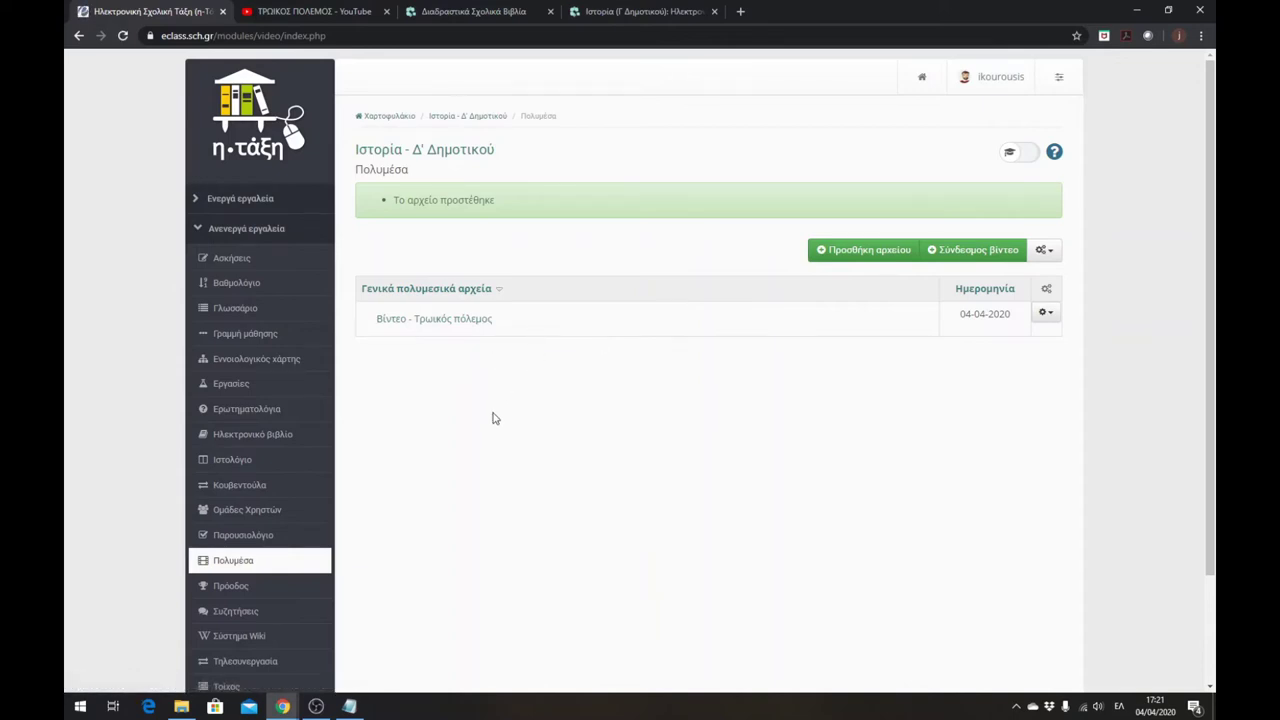
click(218, 388)
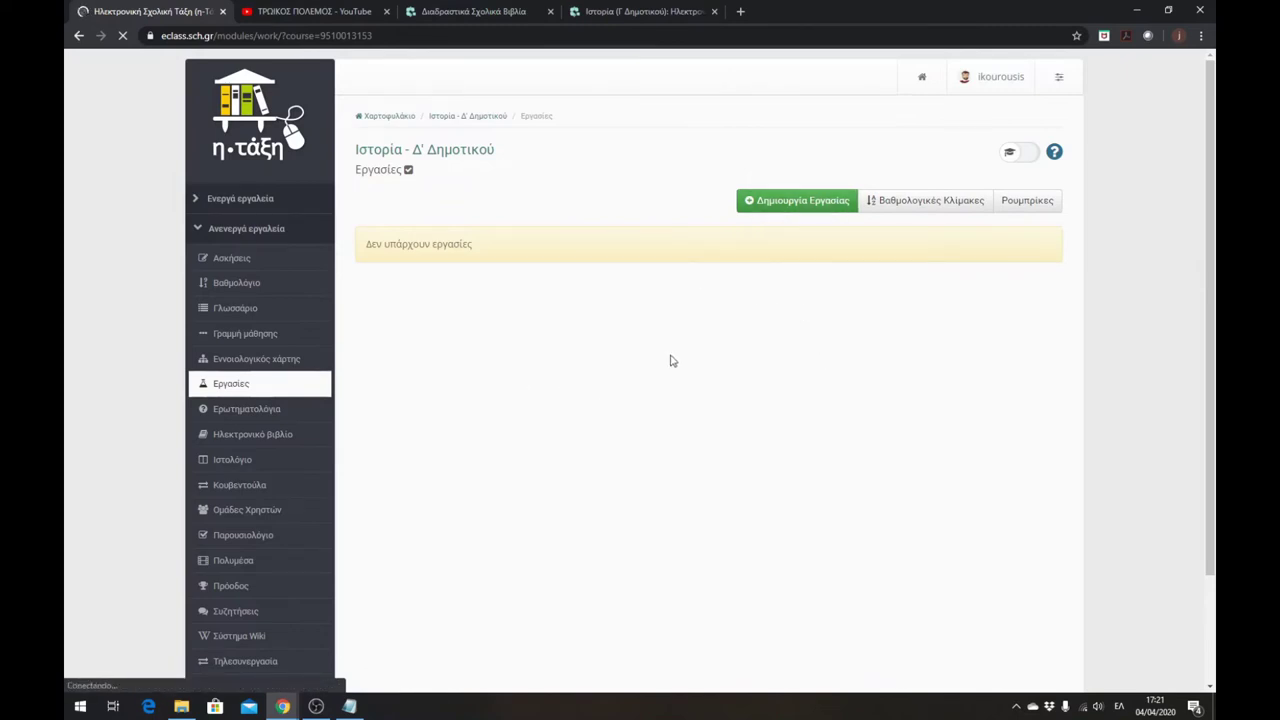
click(808, 204)
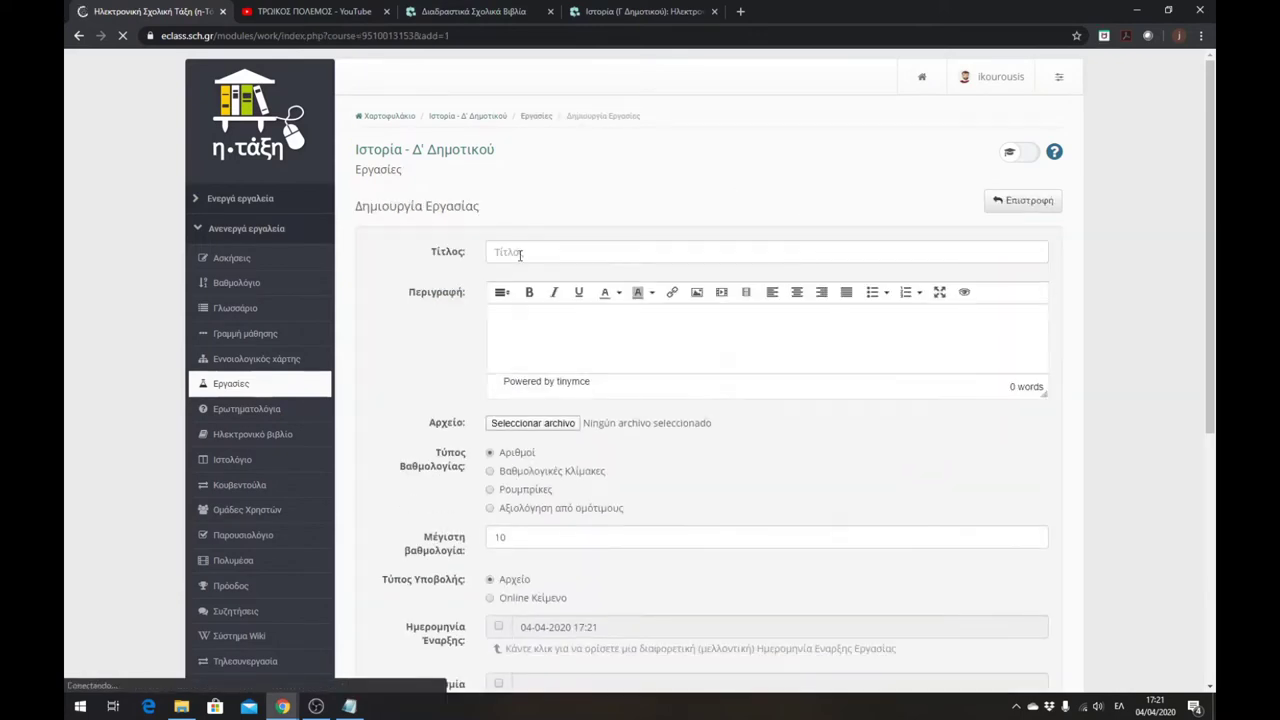
- Title the assignment 'Εργασία για τον Τρωικό Πόλεμο'
click(509, 251)
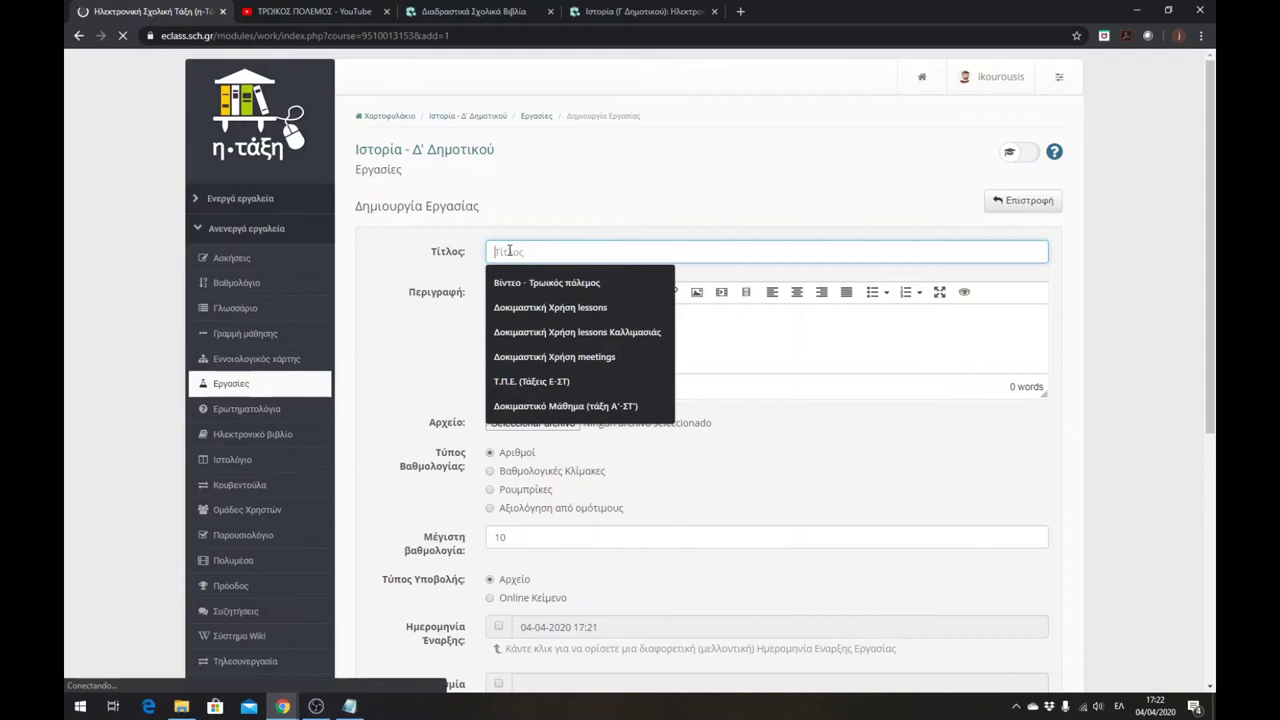
text(Εργασία)
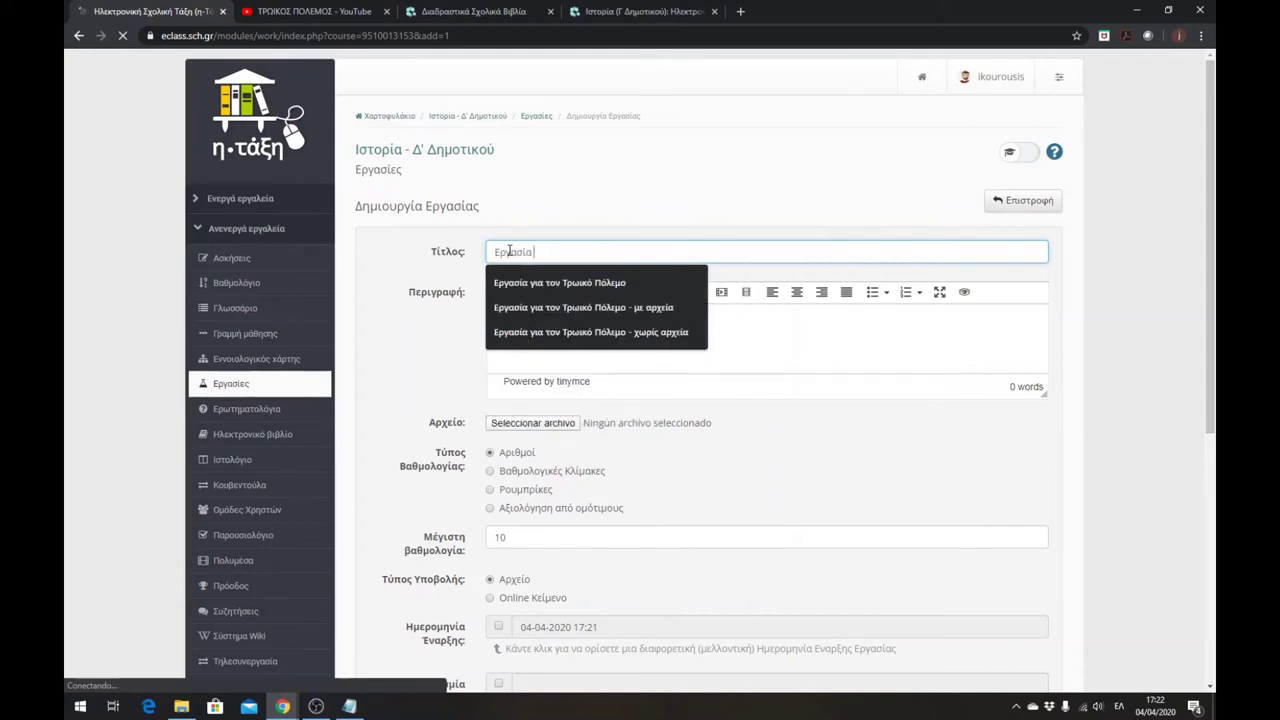
text( Γ)
click(574, 283)
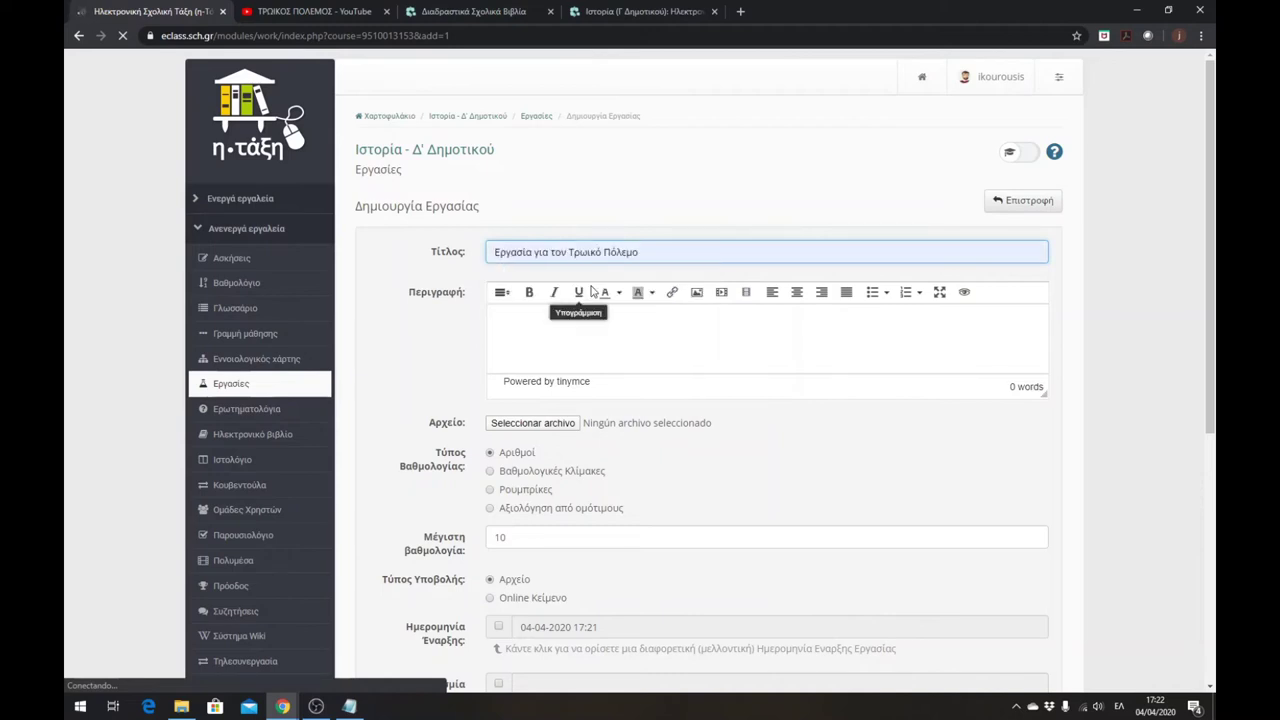
- Write '1. Πώς πέθανε ο Αχιλλέας;' as the assignment description
click(566, 340)
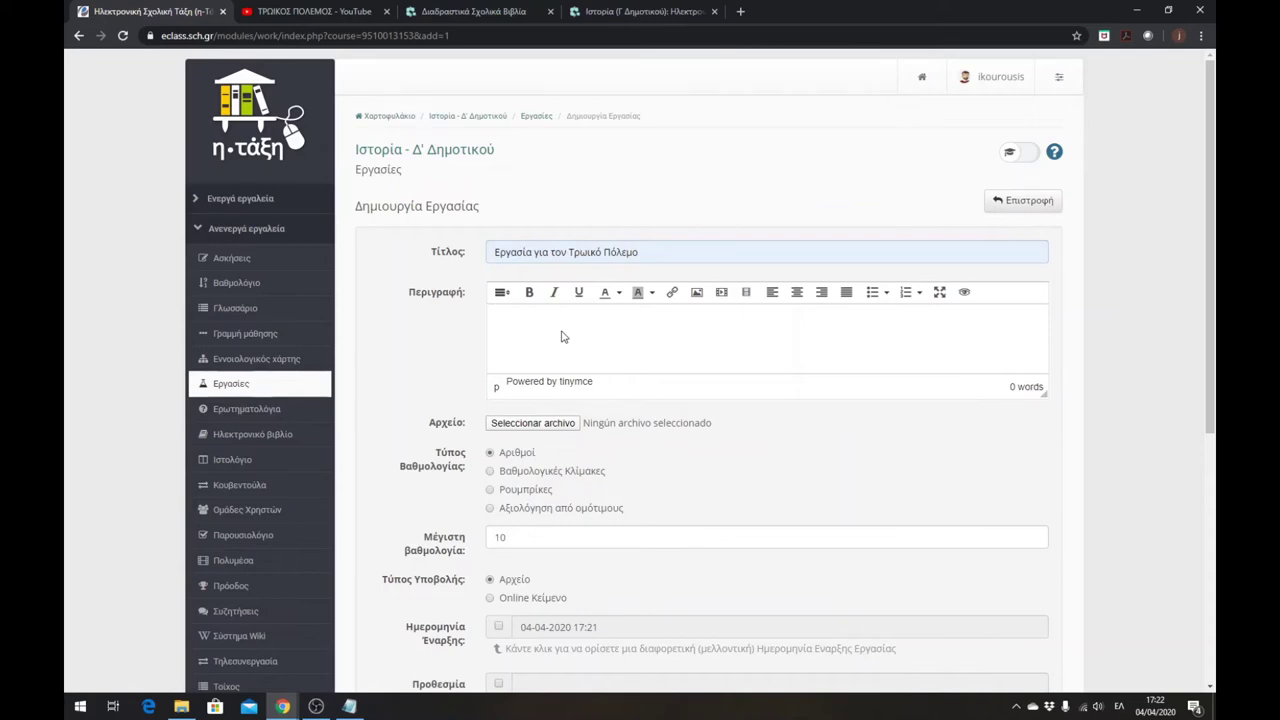
text(1. Πώς πέθανε ο Αχιλλέας;)
drag(598, 317, 492, 317)
click(600, 317)
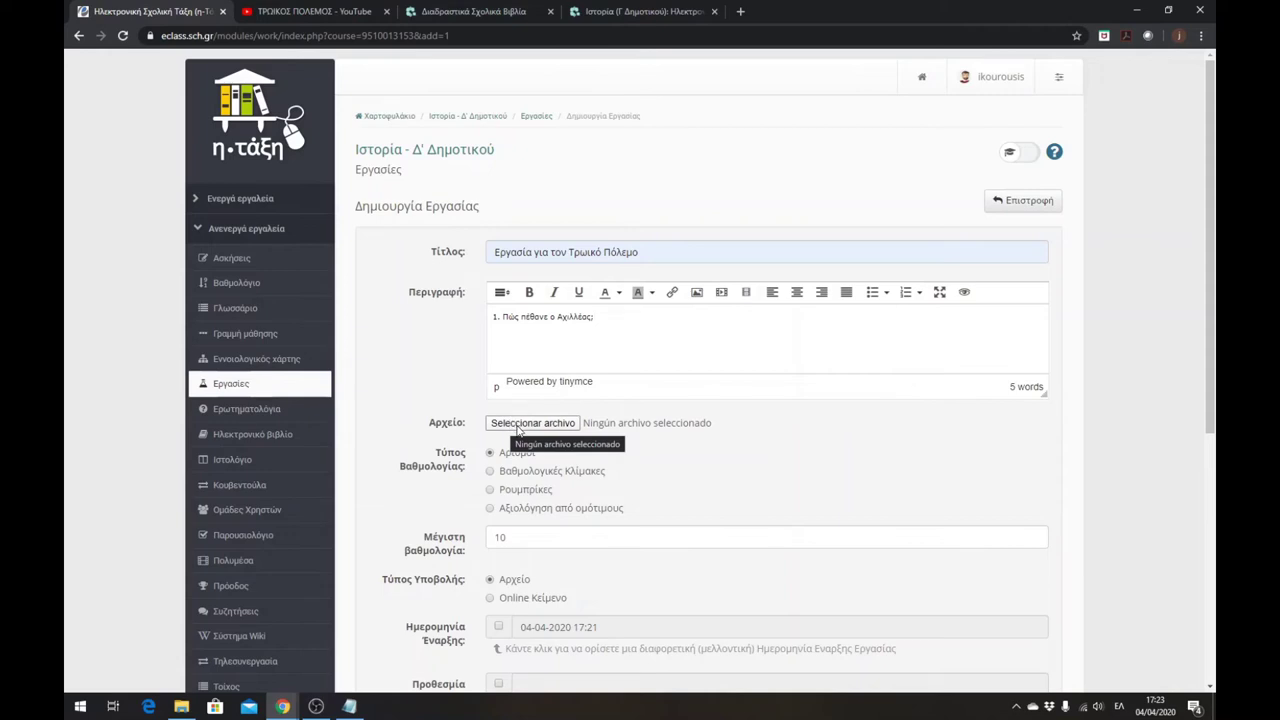
- Attach istoria-milo-eridos (1).doc from Descargas to the assignment
click(519, 428)
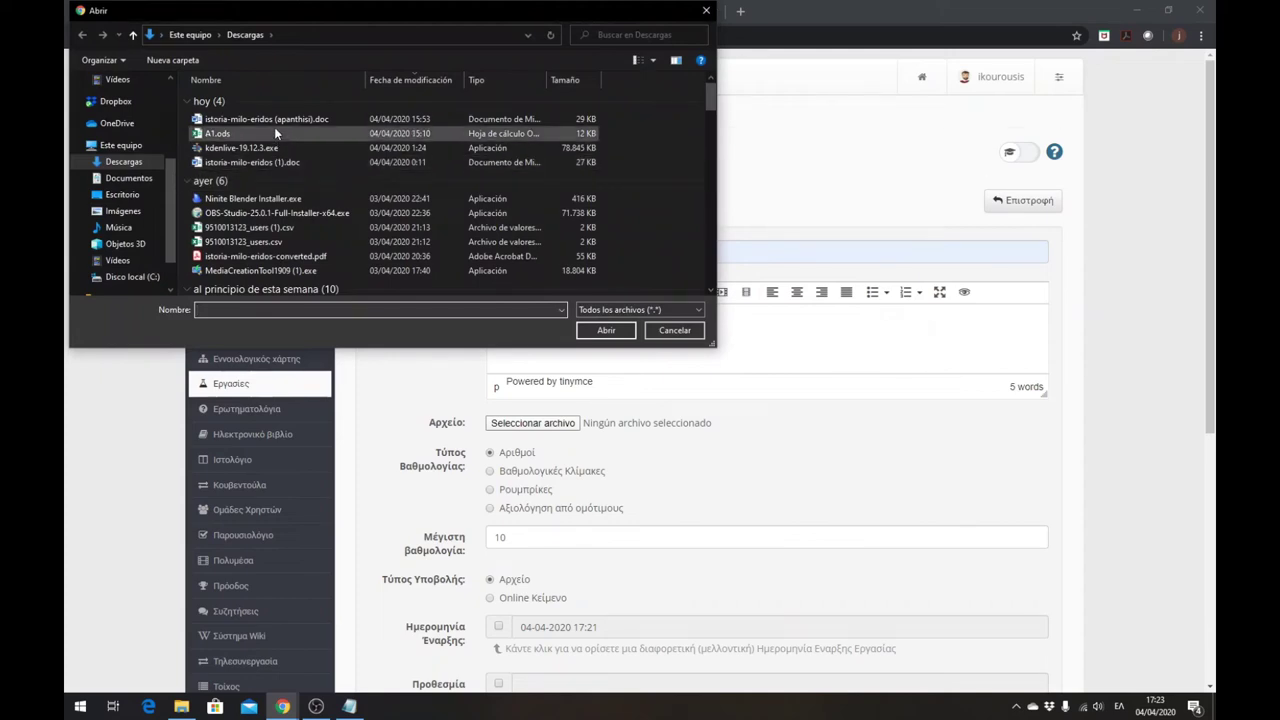
click(275, 163)
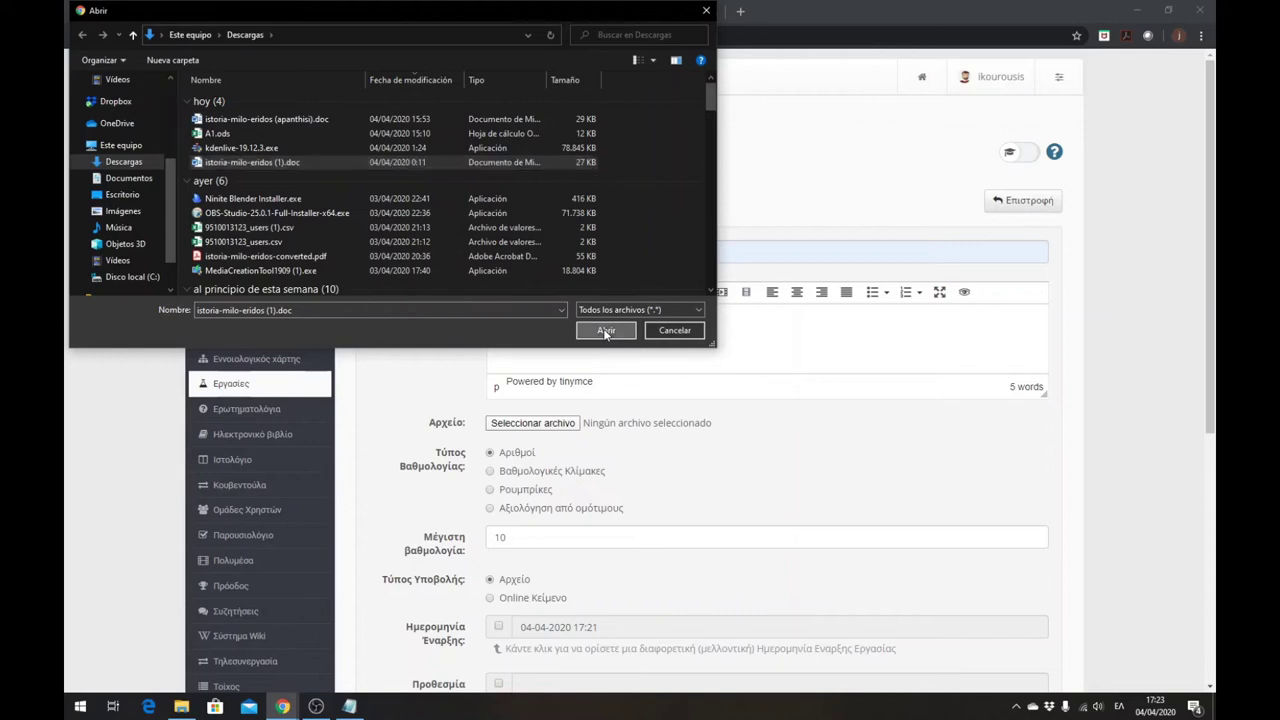
click(605, 331)
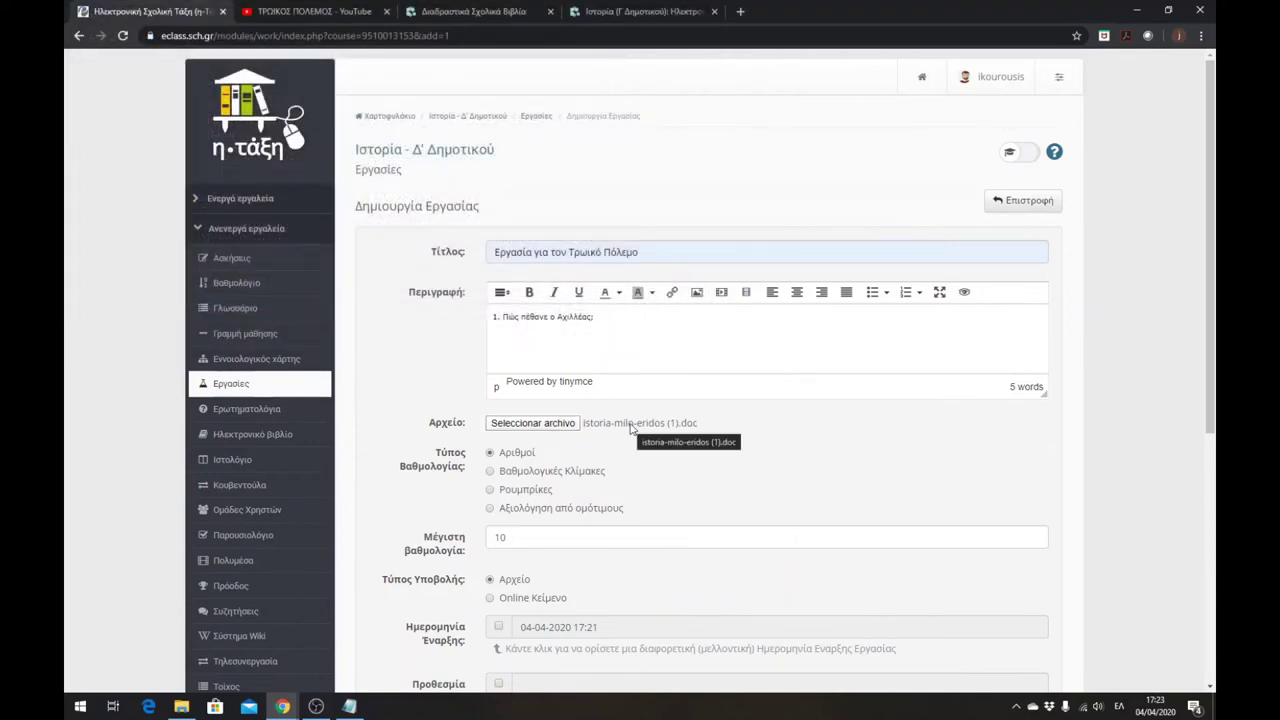
drag(608, 318, 484, 322)
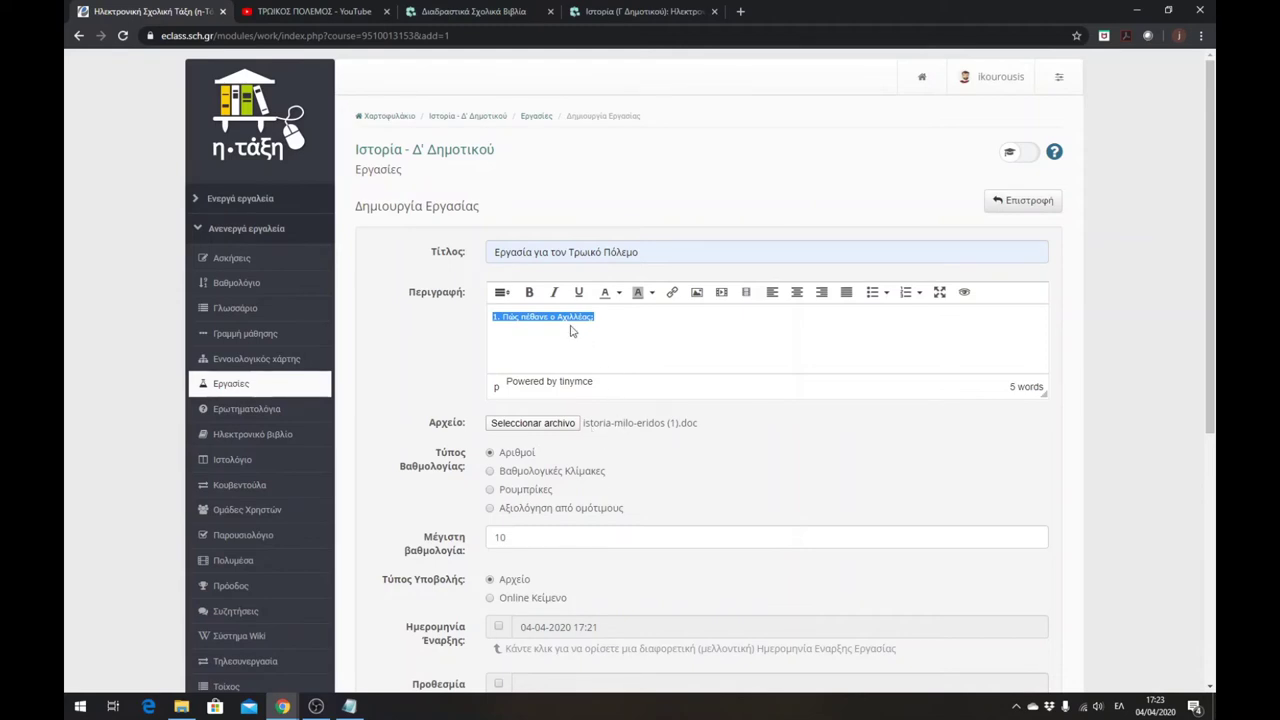
- Keep submission type Αρχείο after trying Online Κείμενο, and save the assignment without a deadline
click(605, 317)
scroll(460, 458, down, 2)
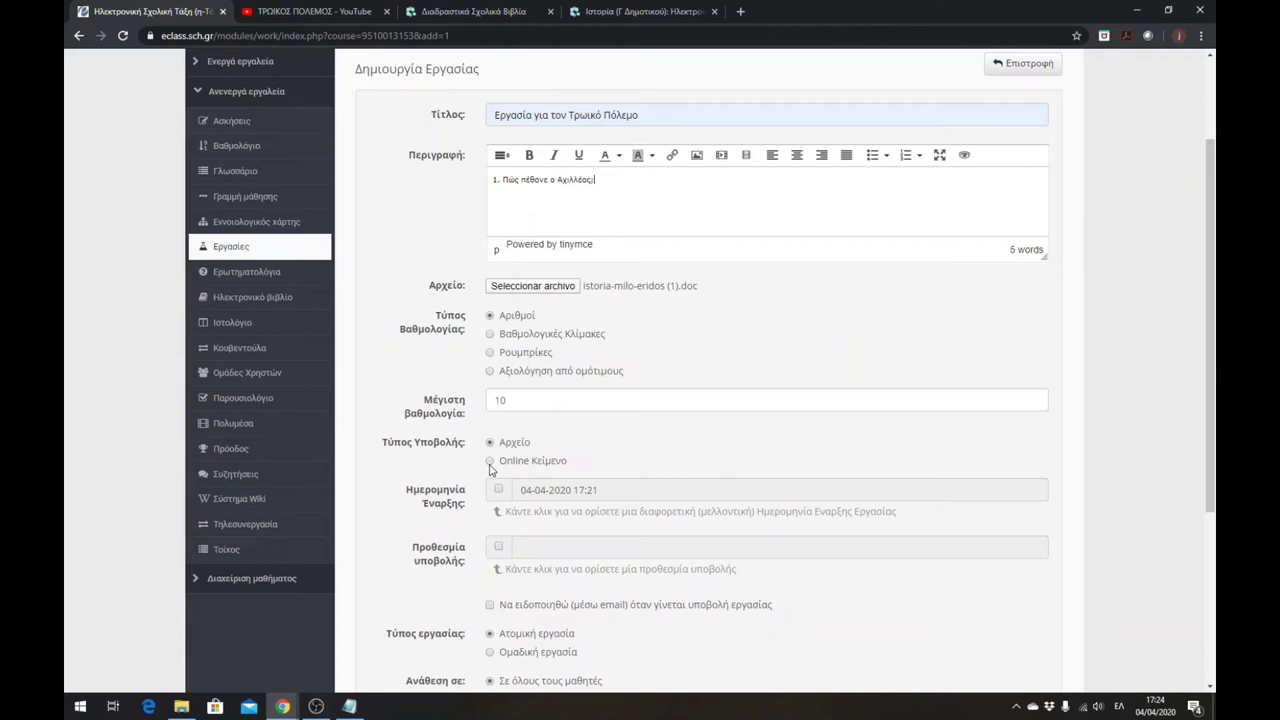
drag(614, 182, 493, 180)
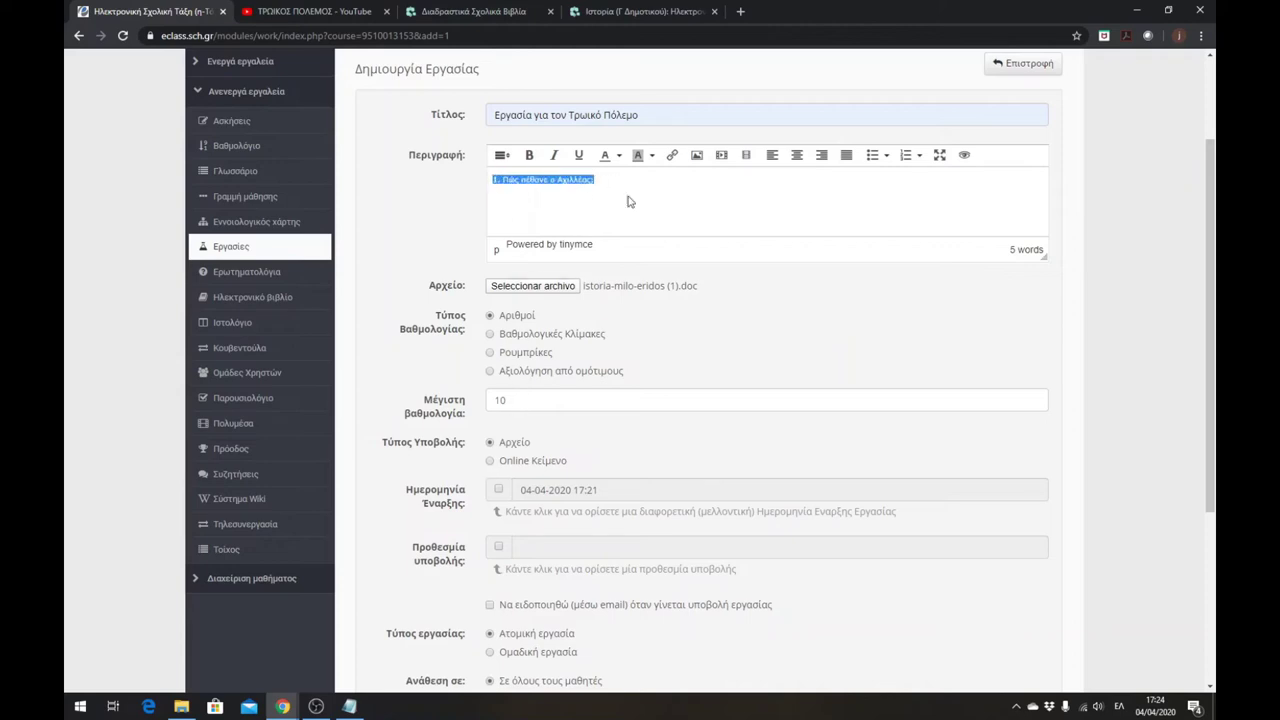
click(490, 462)
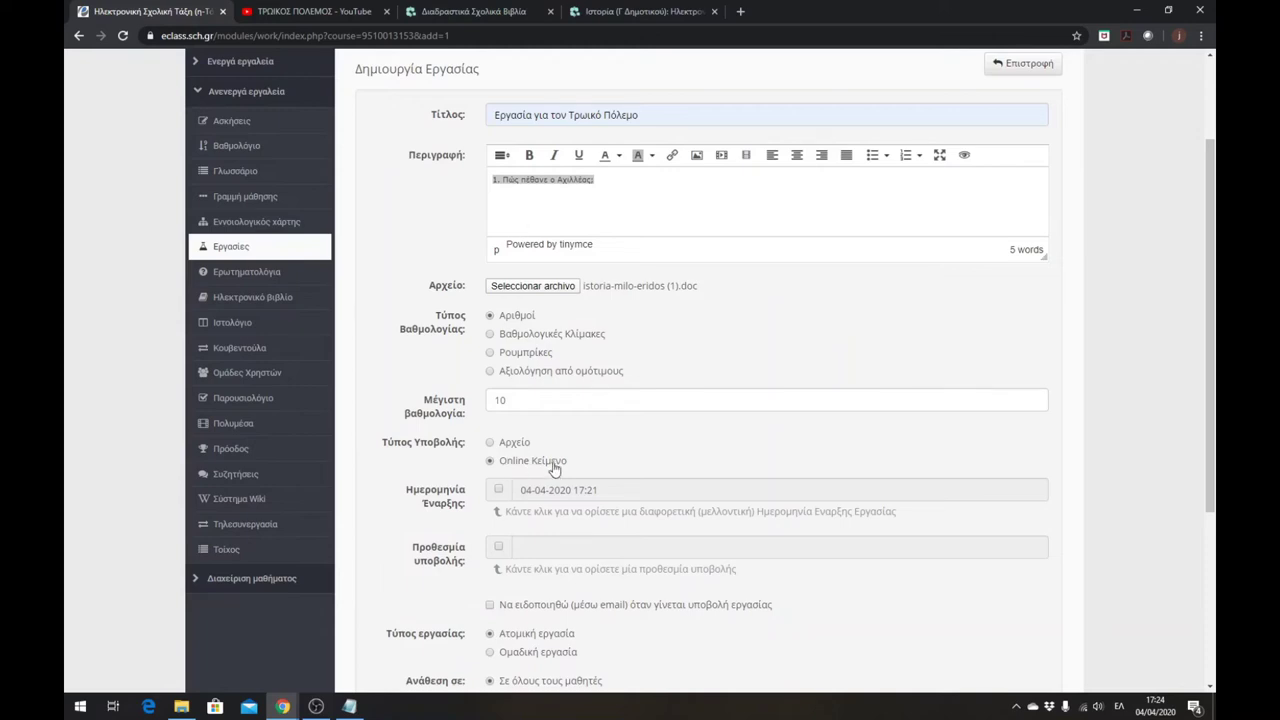
click(491, 446)
scroll(540, 385, up, 1)
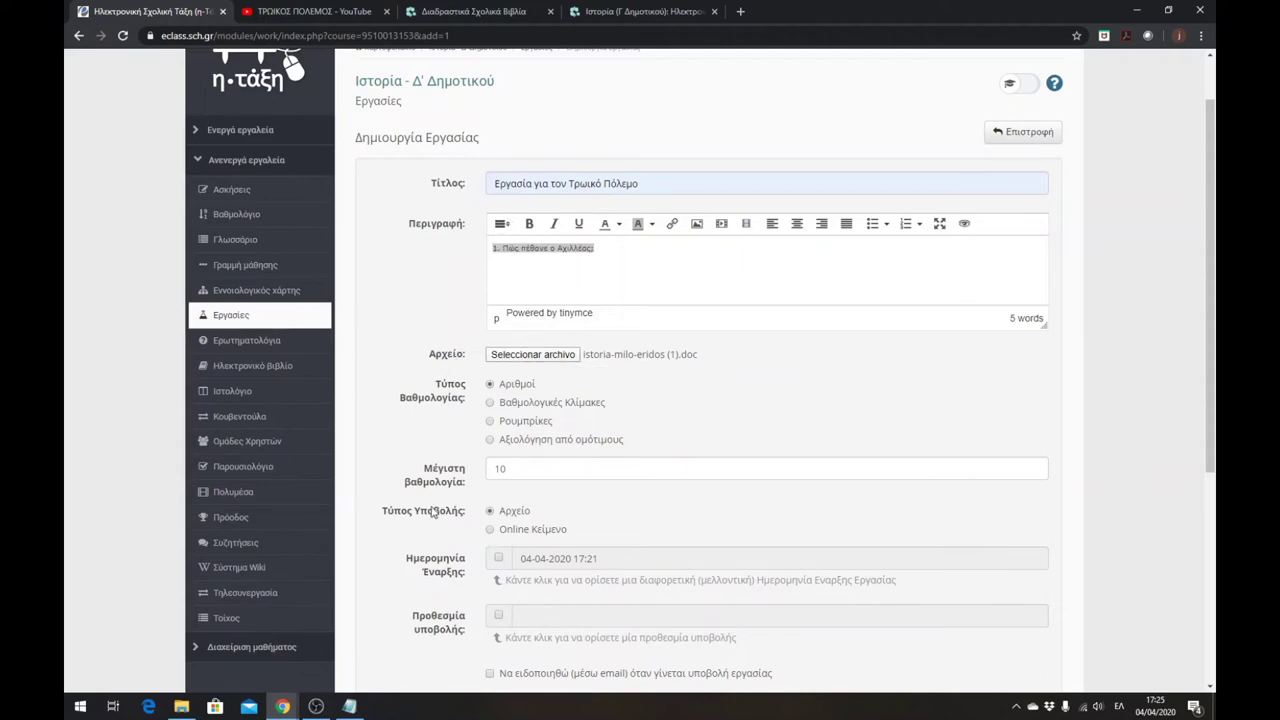
scroll(516, 524, down, 3)
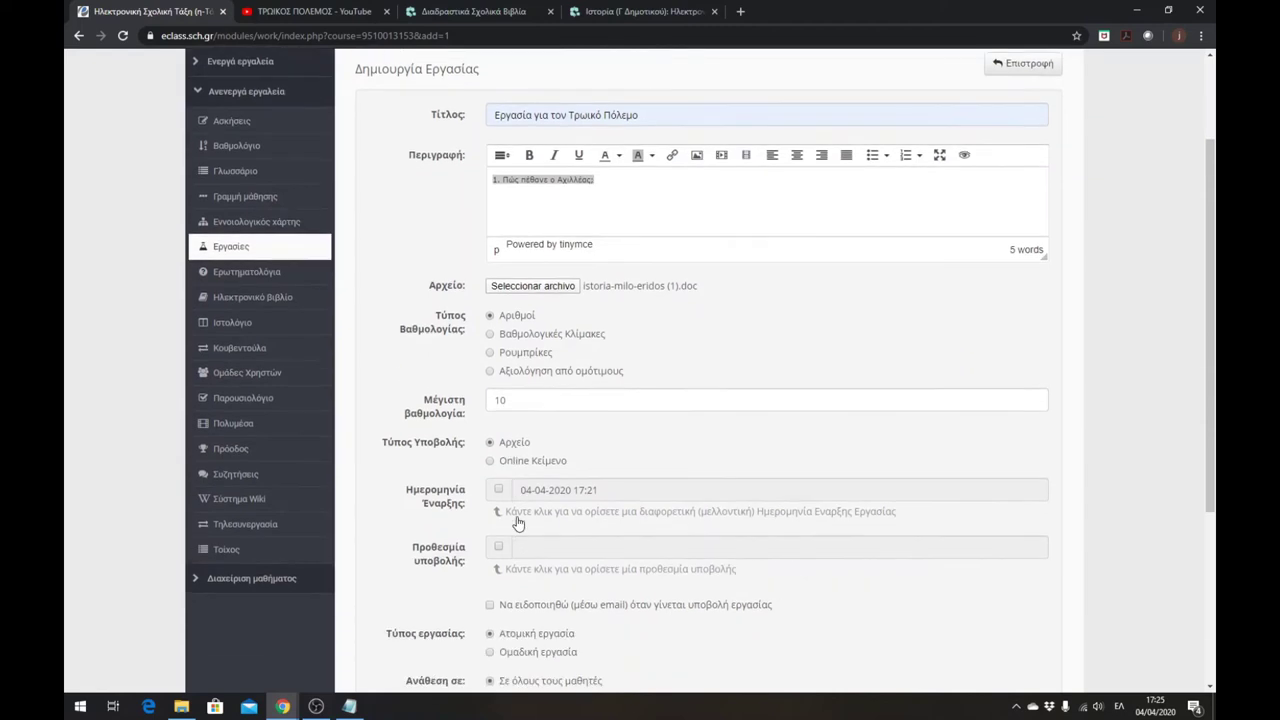
scroll(537, 506, down, 3)
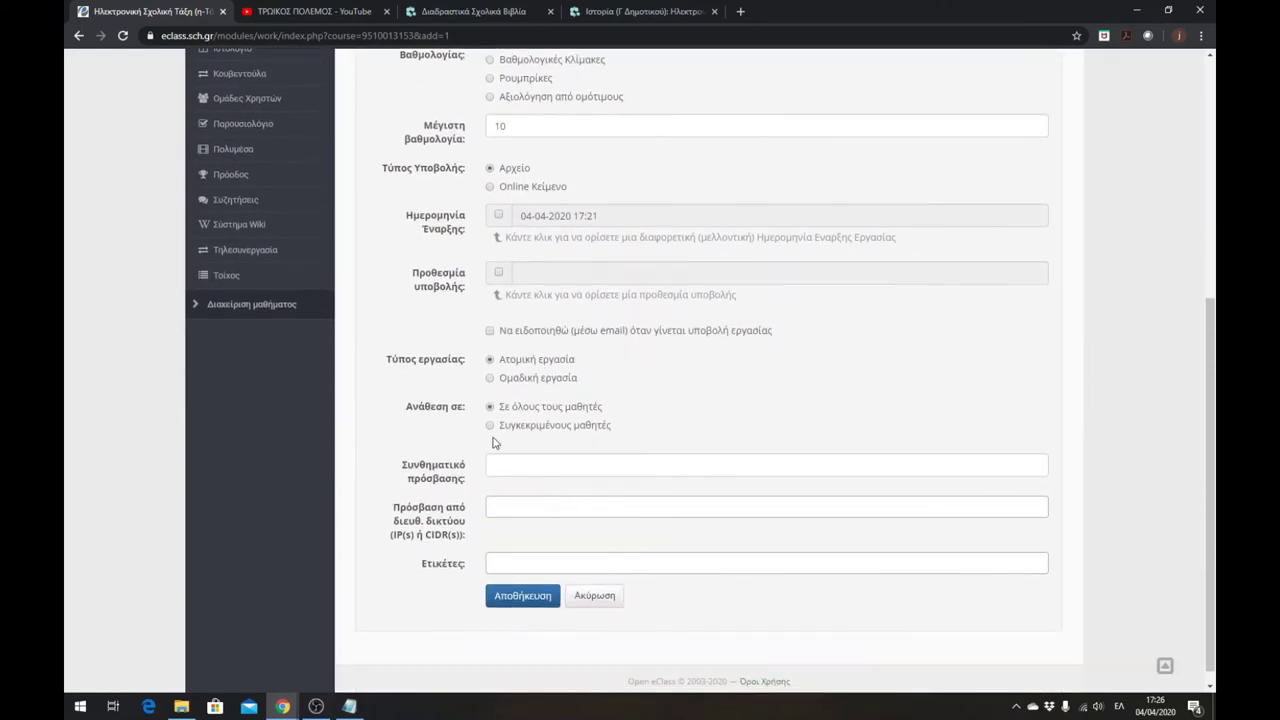
click(518, 604)
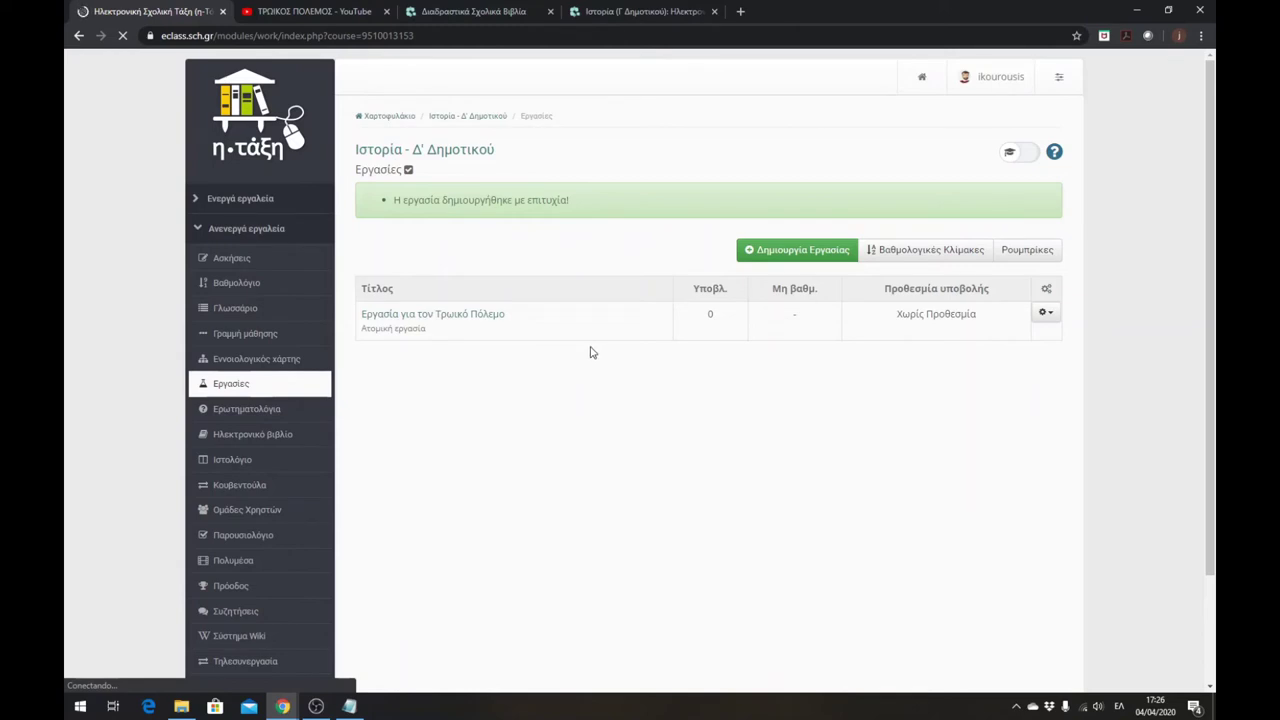
- Collapse Ανενεργά εργαλεία and go to Διαχείριση μαθήματος > Εργαλεία
click(199, 231)
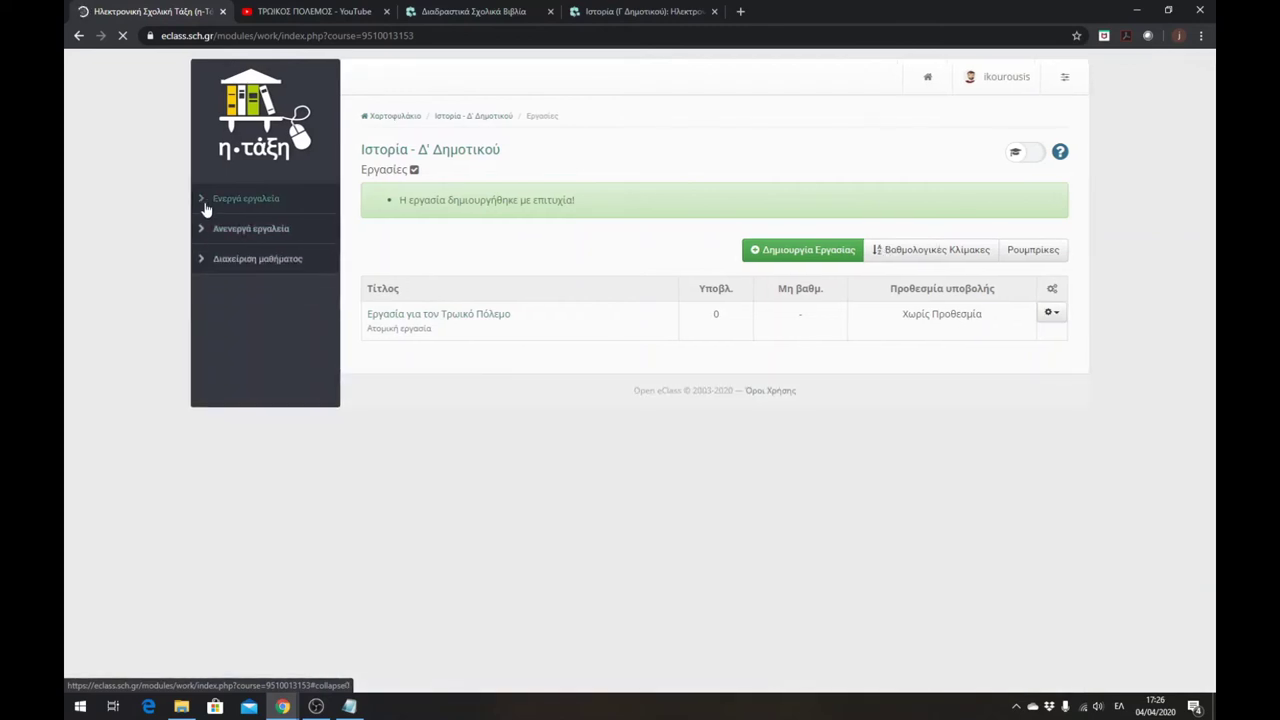
click(199, 262)
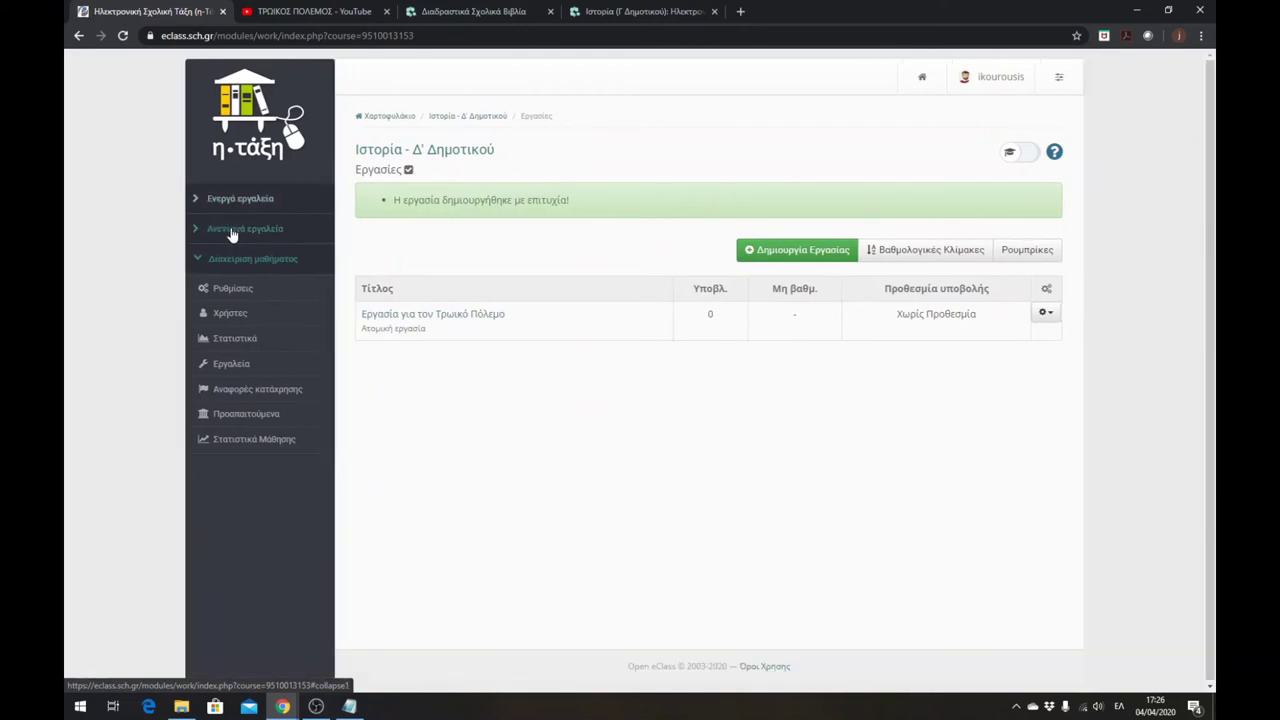
click(231, 369)
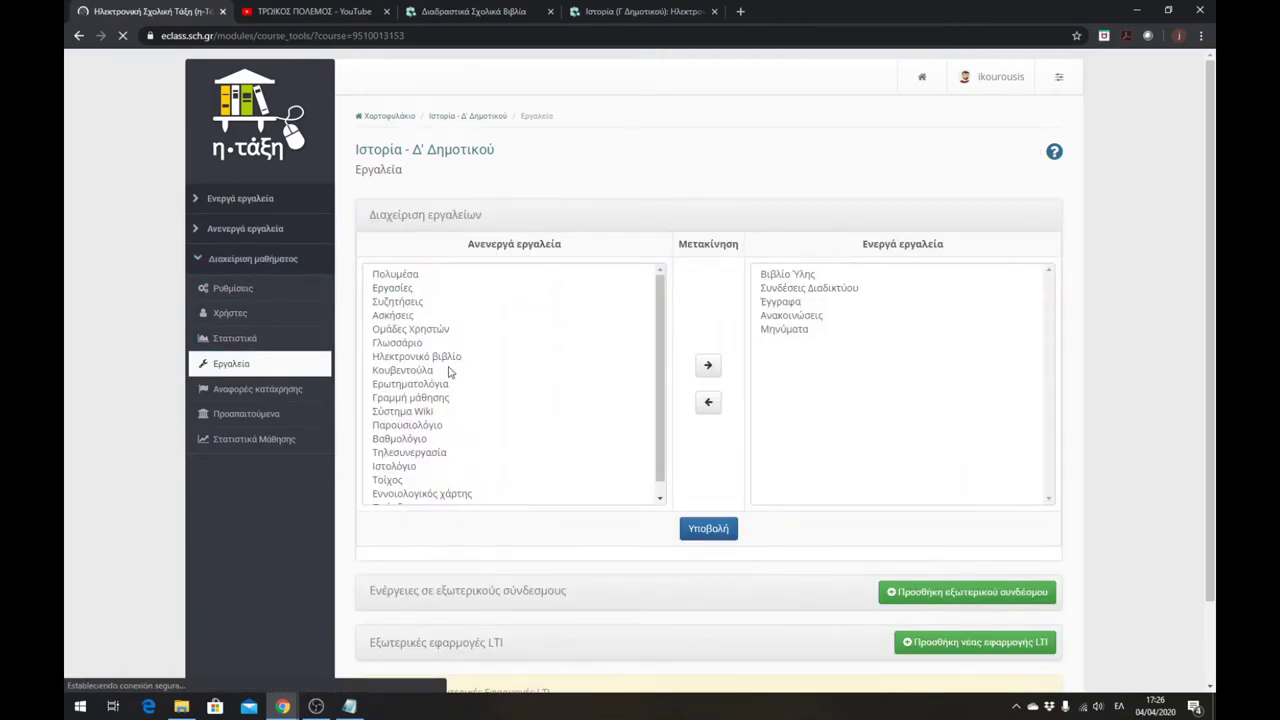
- Review Μηνύματα, Ανακοινώσεις and Έγγραφα among active tools, then return to the Ιστορία - Δ' Δημοτικού home page
click(810, 331)
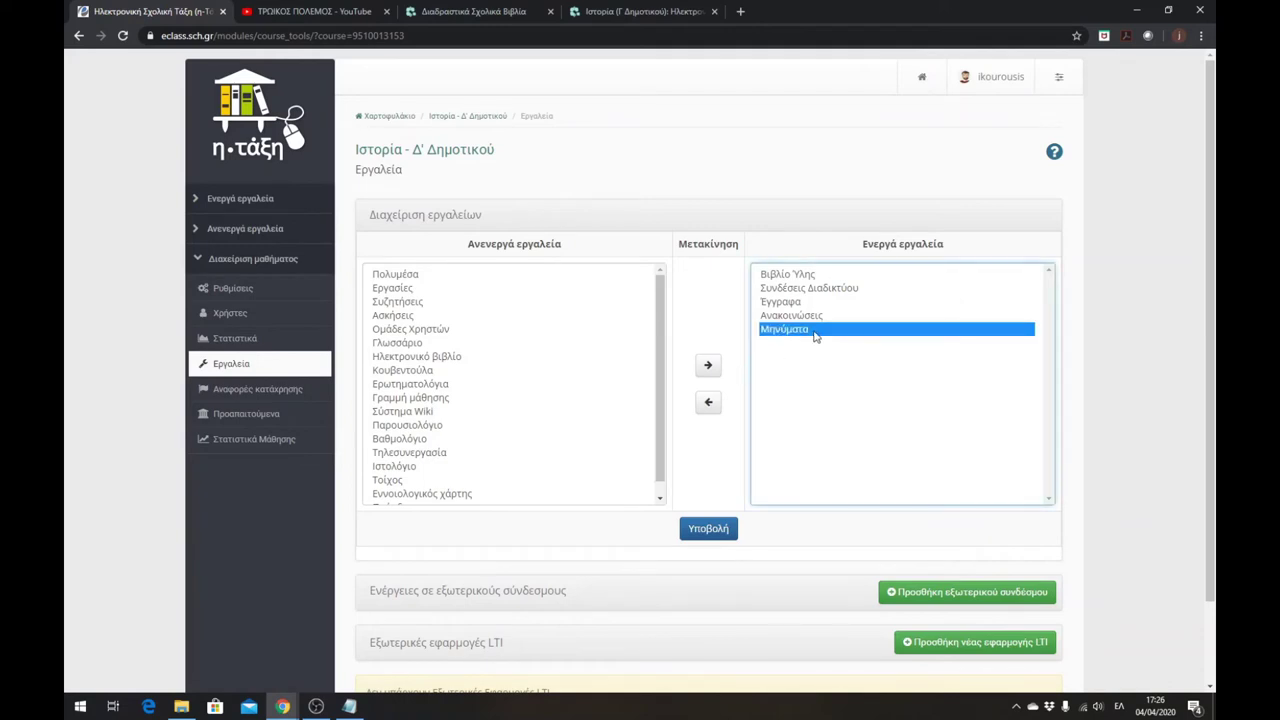
click(800, 316)
click(800, 331)
click(792, 302)
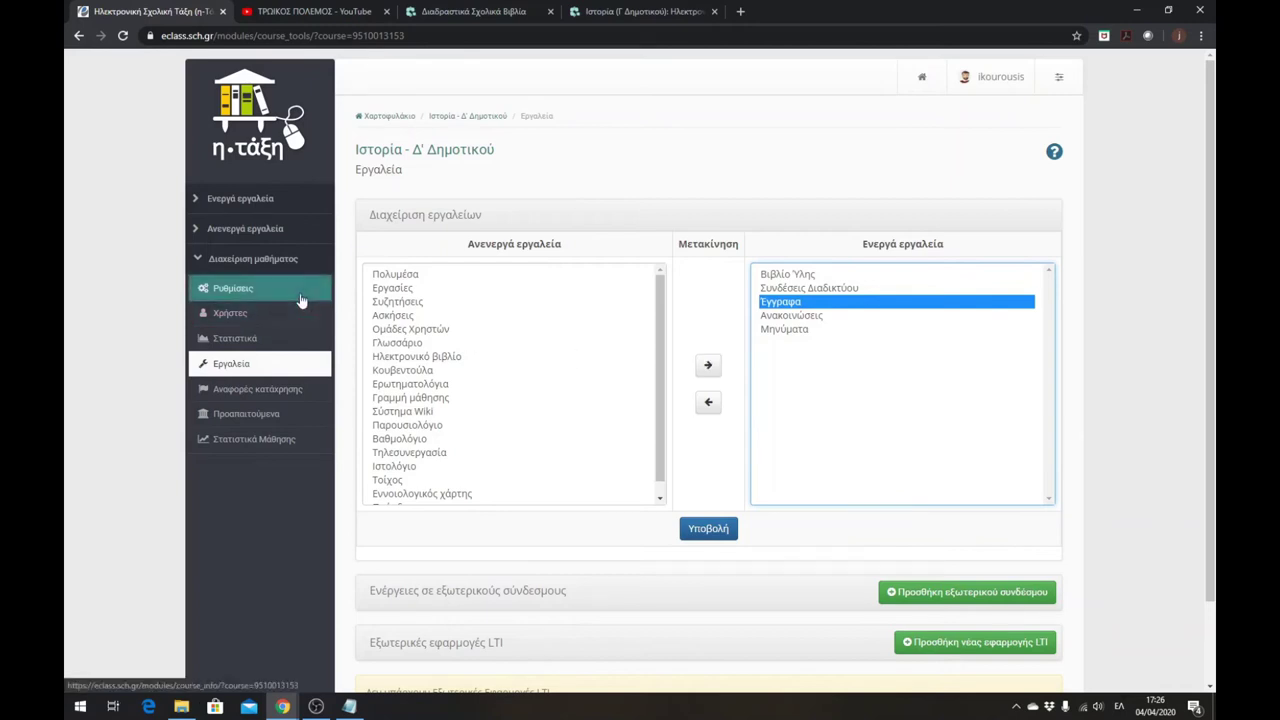
click(222, 262)
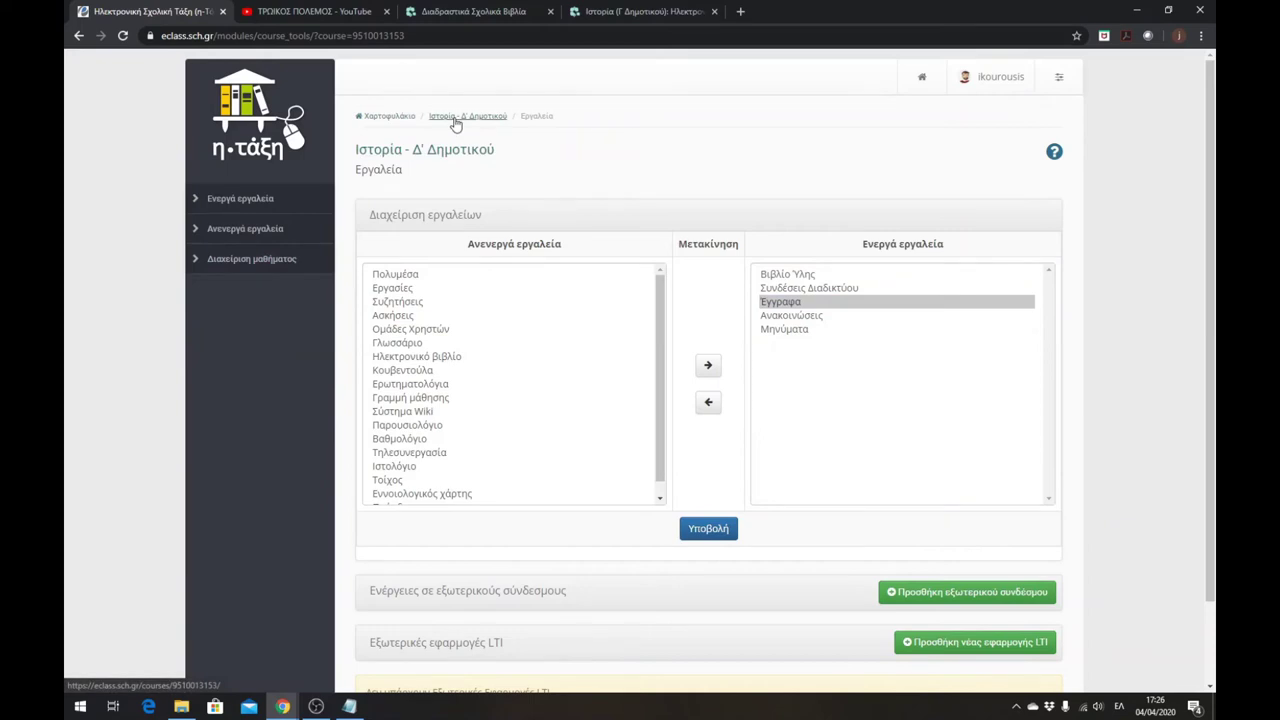
click(427, 158)
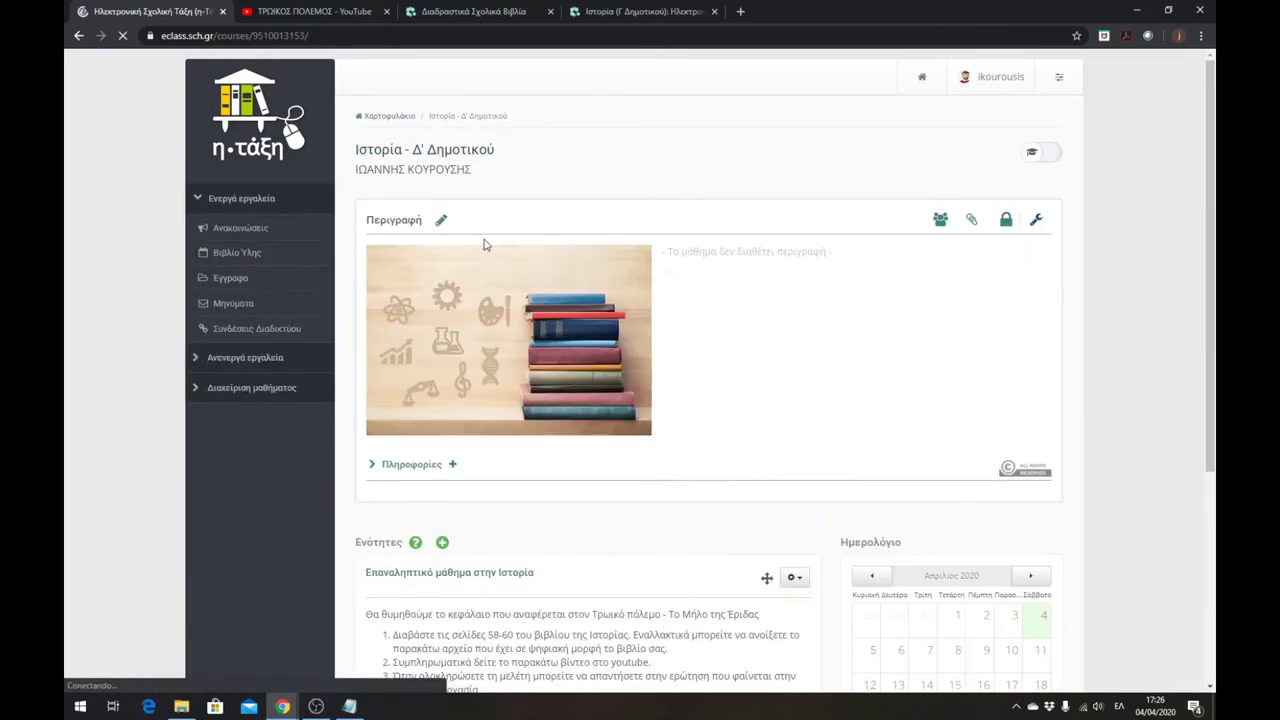
- Open unit Επαναληπτικό μάθημα στην Ιστορία and add the Βιβλίο Ιστορία Δ Δημοτικού document
scroll(566, 349, down, 3)
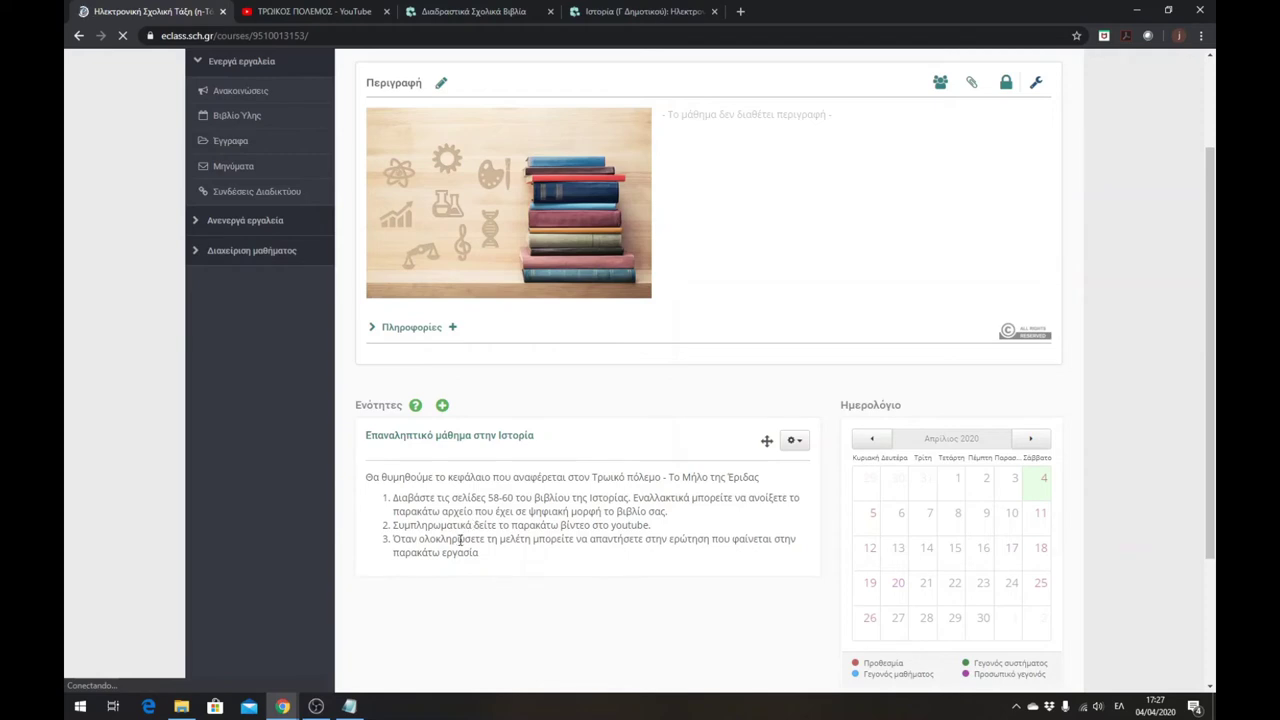
click(455, 443)
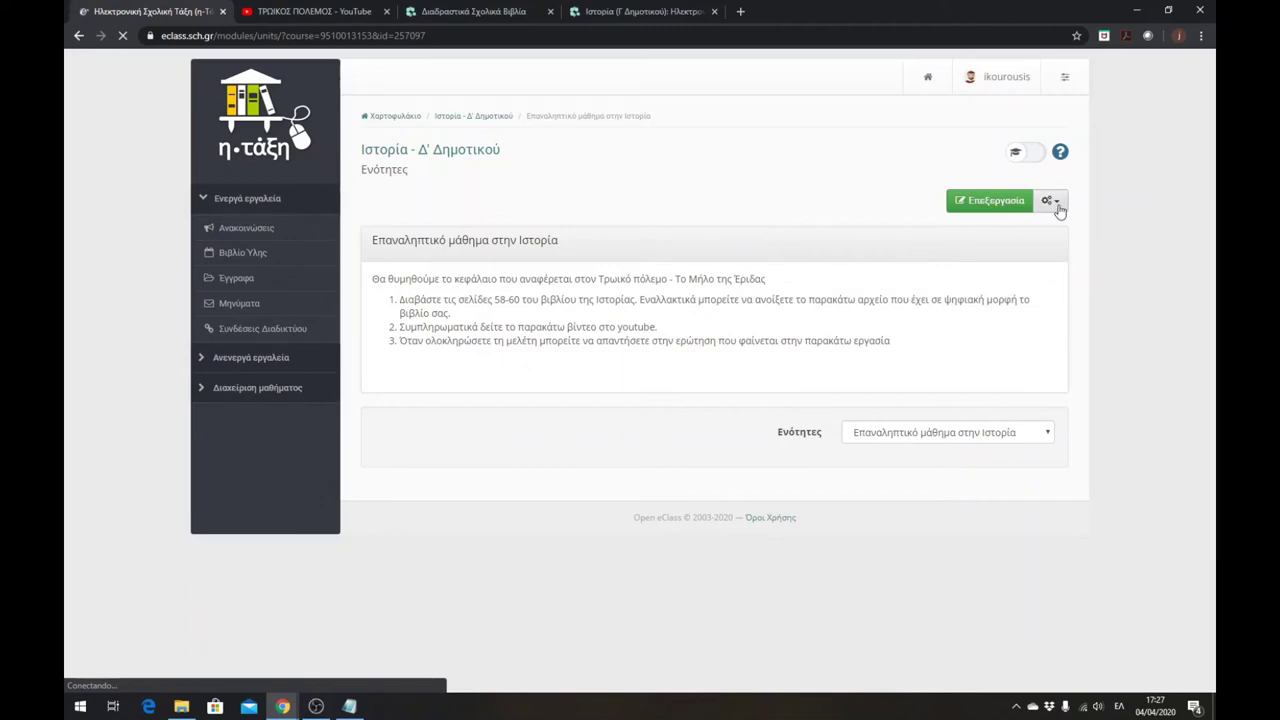
click(1052, 204)
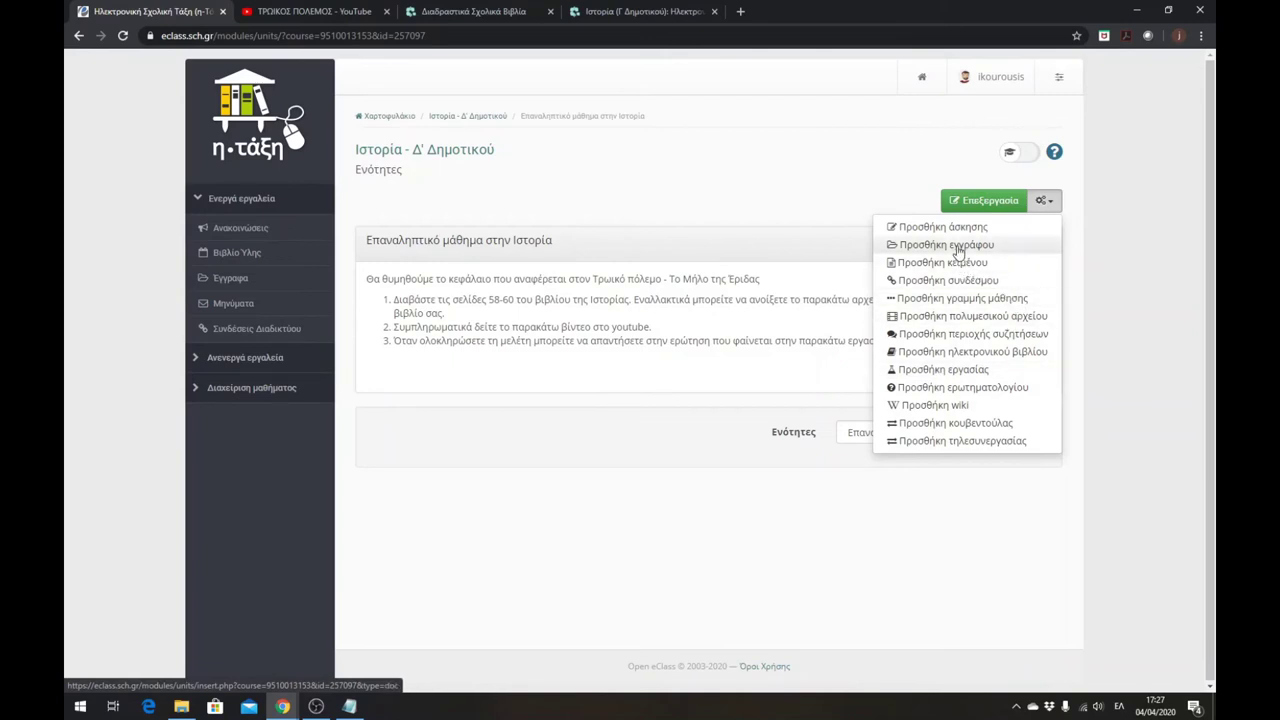
click(958, 249)
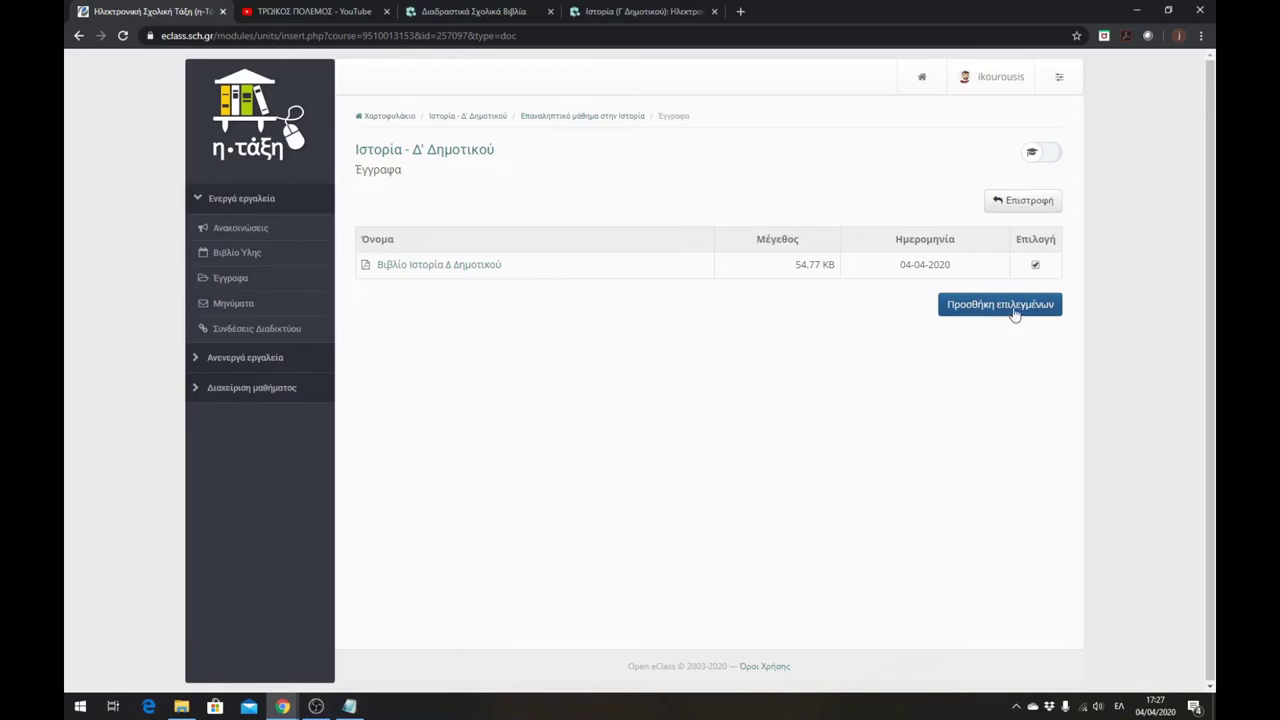
click(1037, 311)
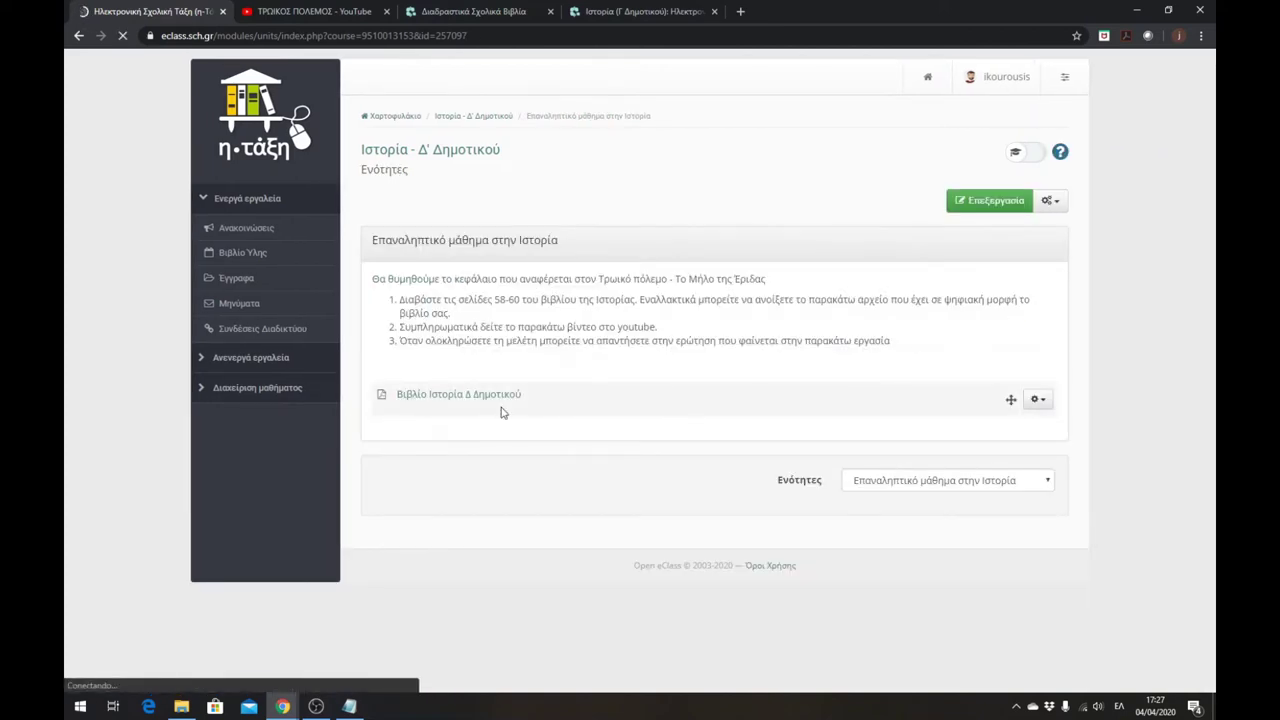
- Add the video Βίντεο - Τρωικός πόλεμος to the unit
click(1052, 201)
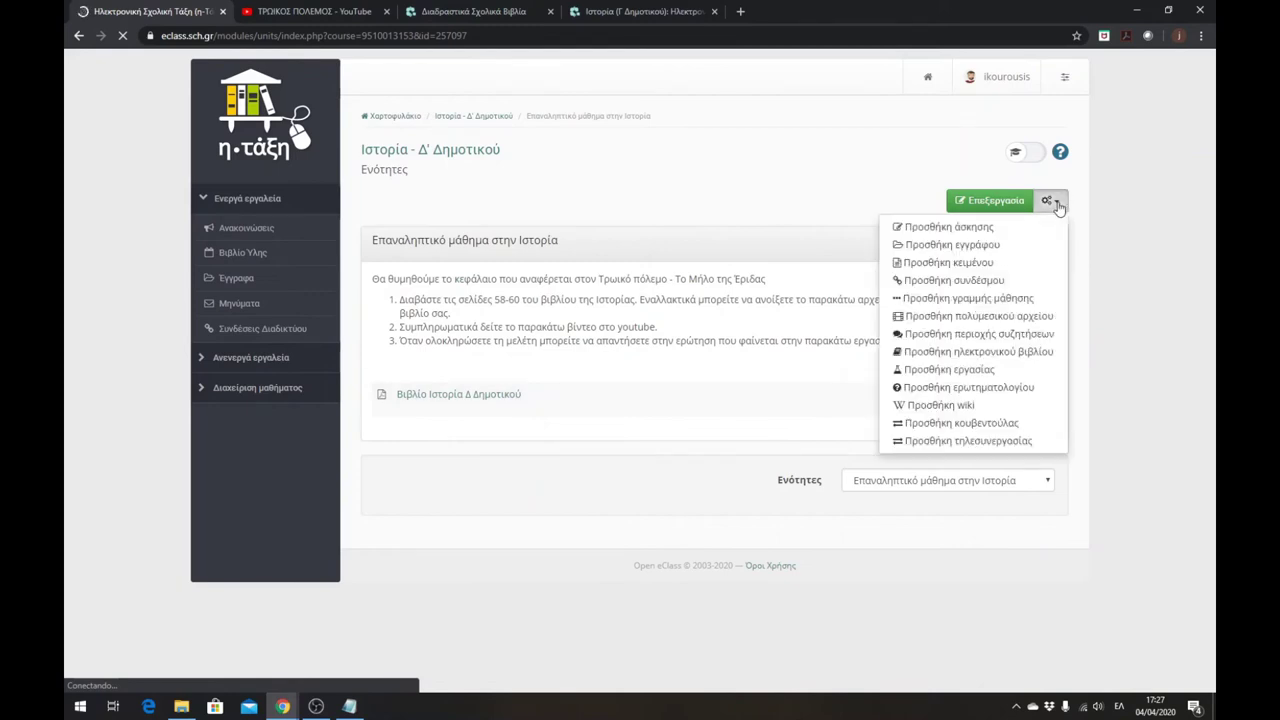
click(956, 318)
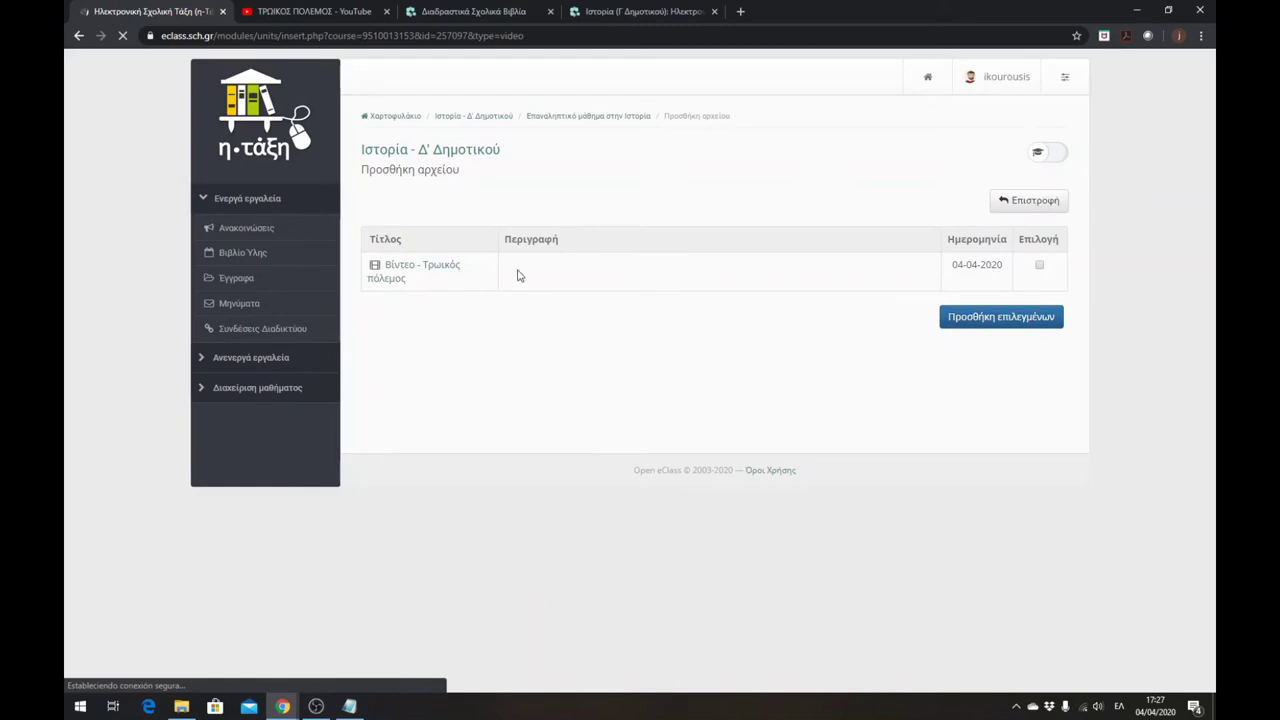
click(1039, 267)
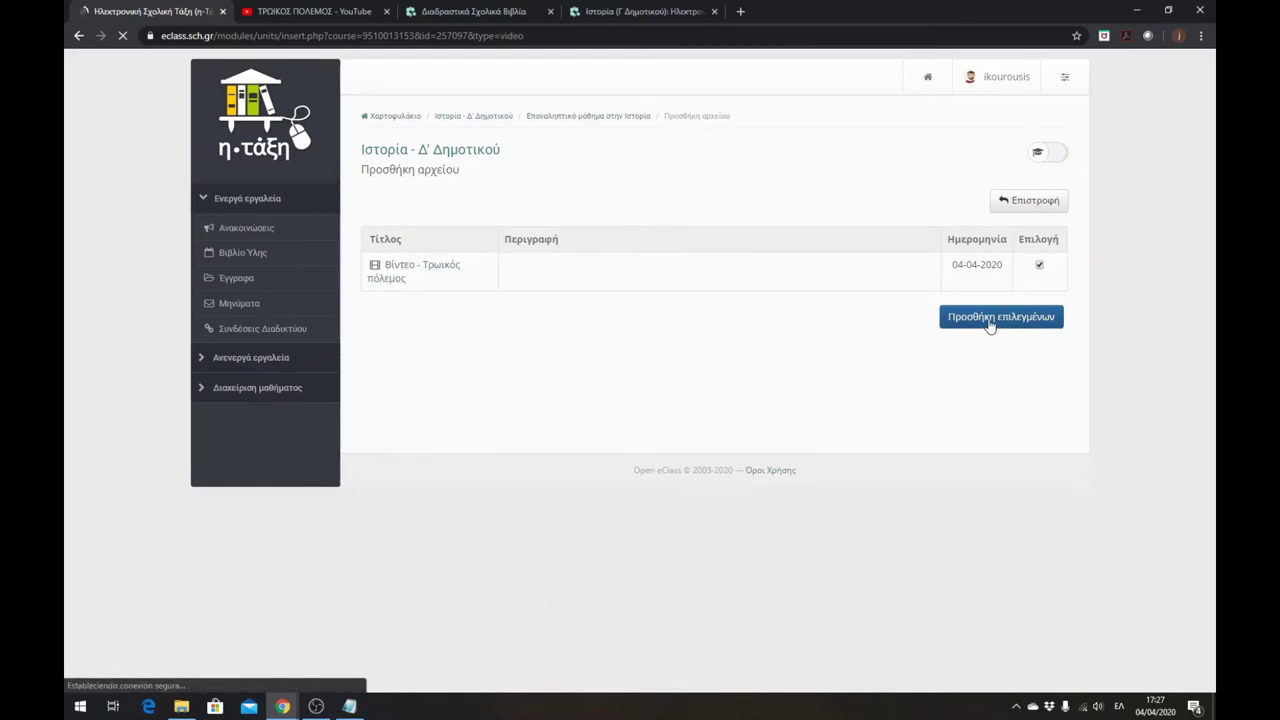
click(989, 320)
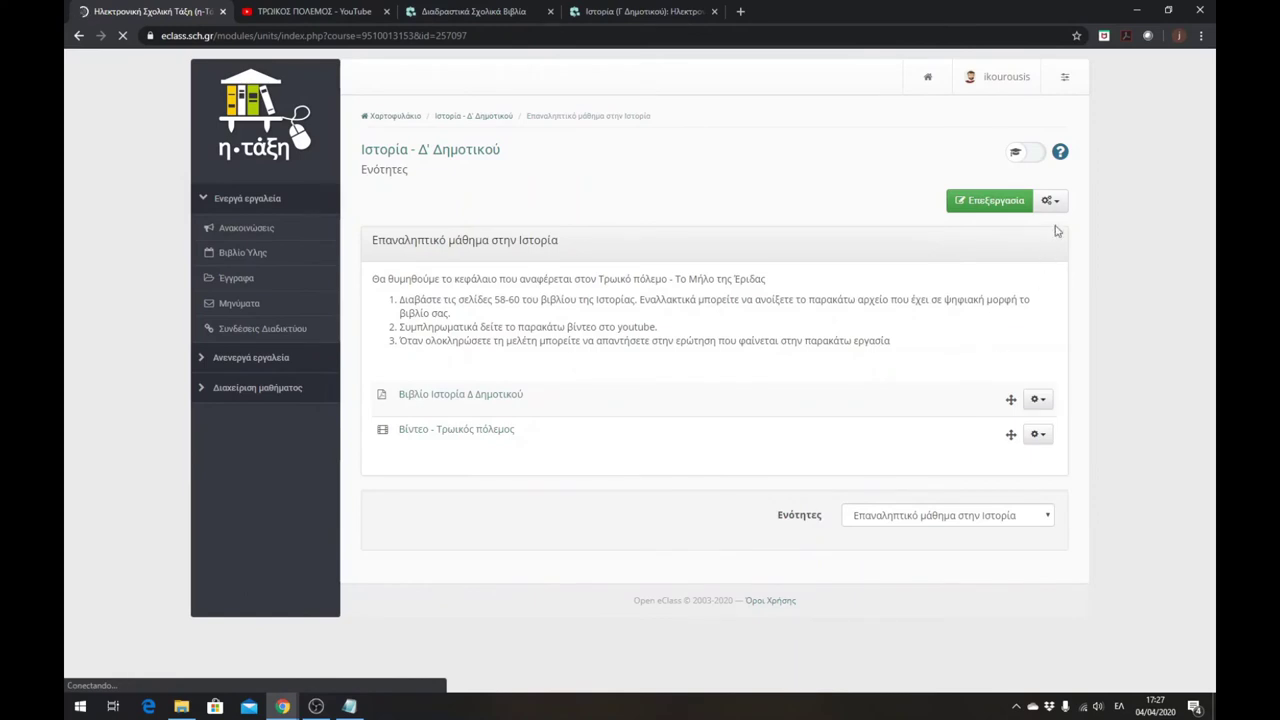
- Add the assignment Εργασία για τον Τρωικό Πόλεμο to the unit below the book
click(1051, 201)
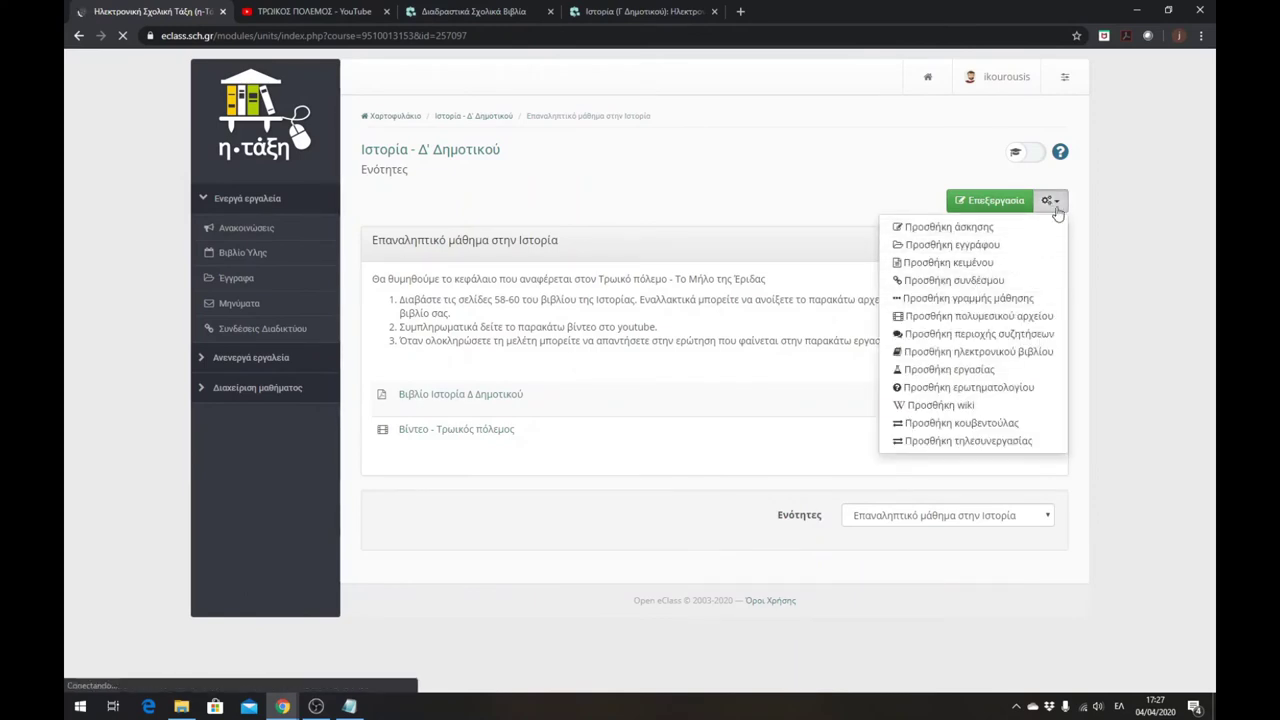
click(979, 370)
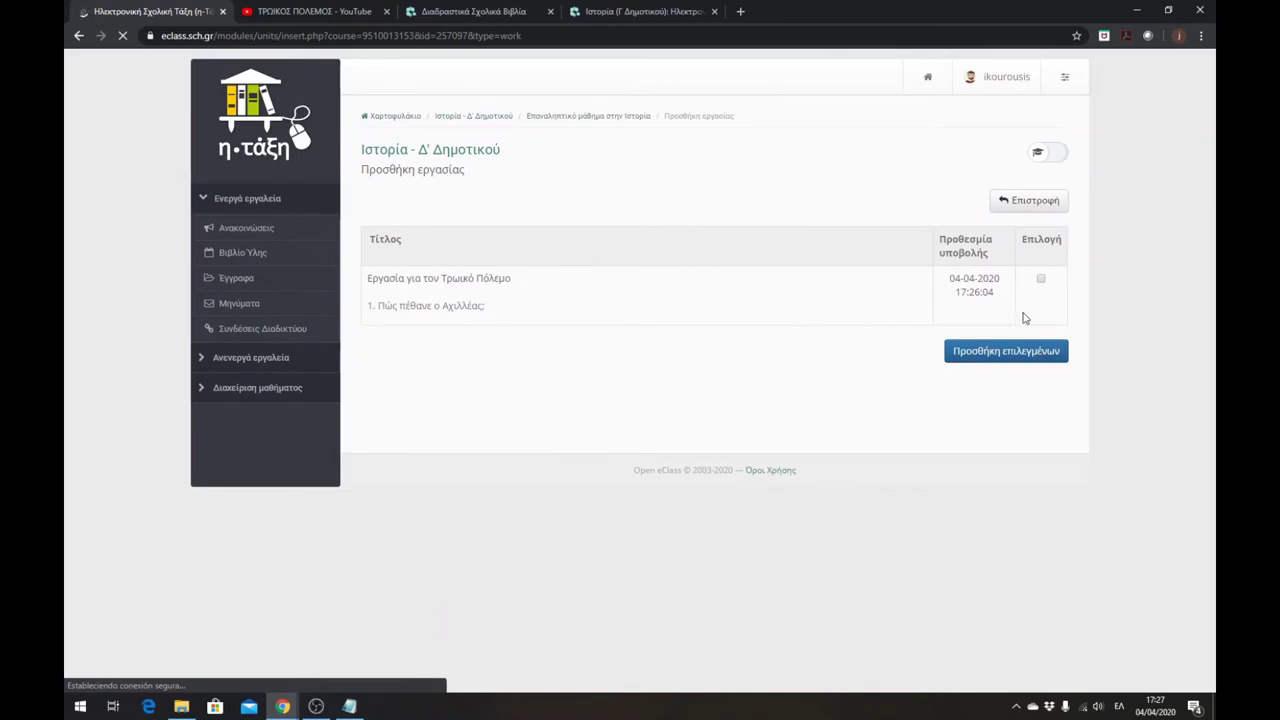
click(1042, 283)
click(1023, 354)
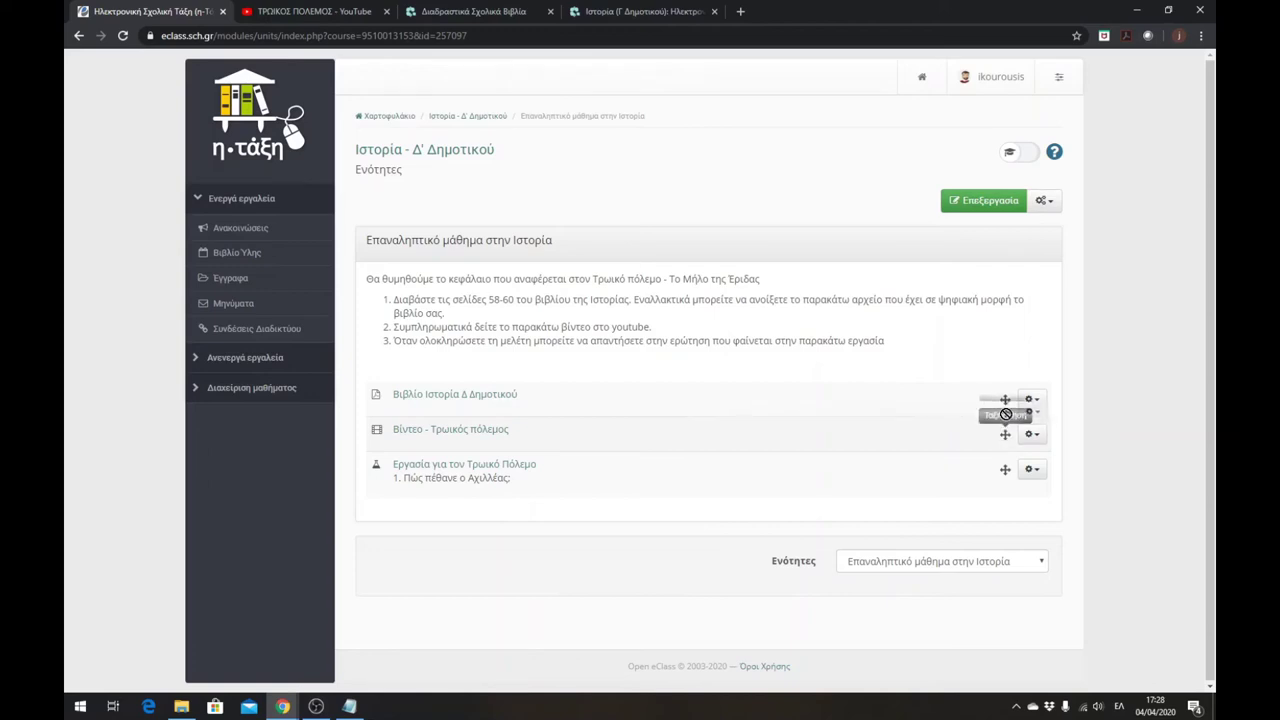
mouse_move(1003, 410)
mouse_down()
mouse_move(1005, 432)
mouse_move(1005, 400)
mouse_up()
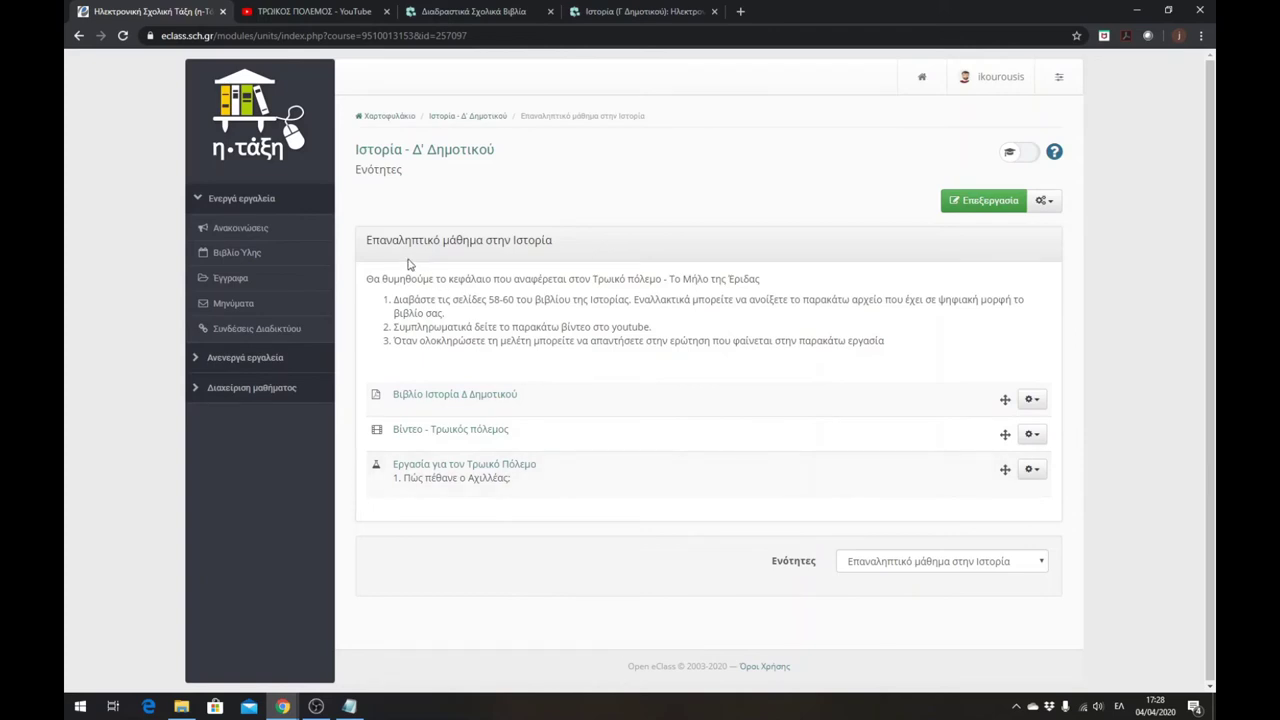
- Edit the unit, select 'youtube' in step 2, copy the video URL, and open its link dialog
click(968, 206)
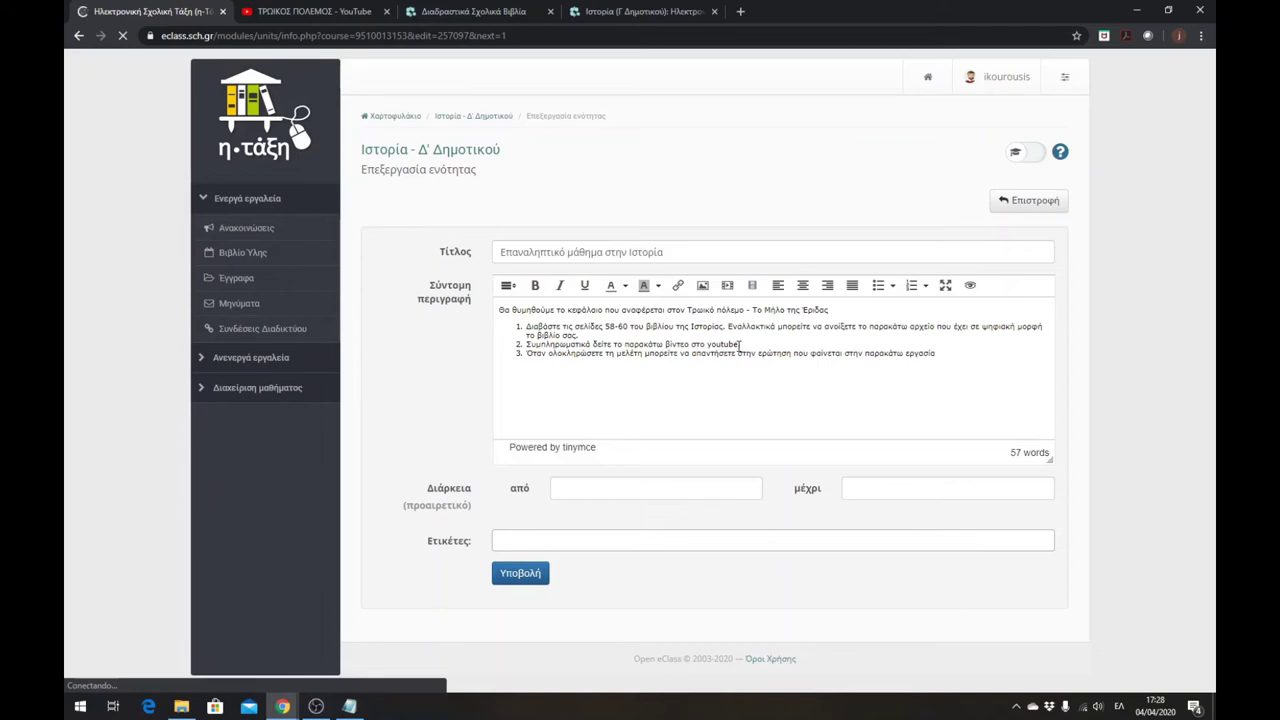
drag(738, 344, 712, 350)
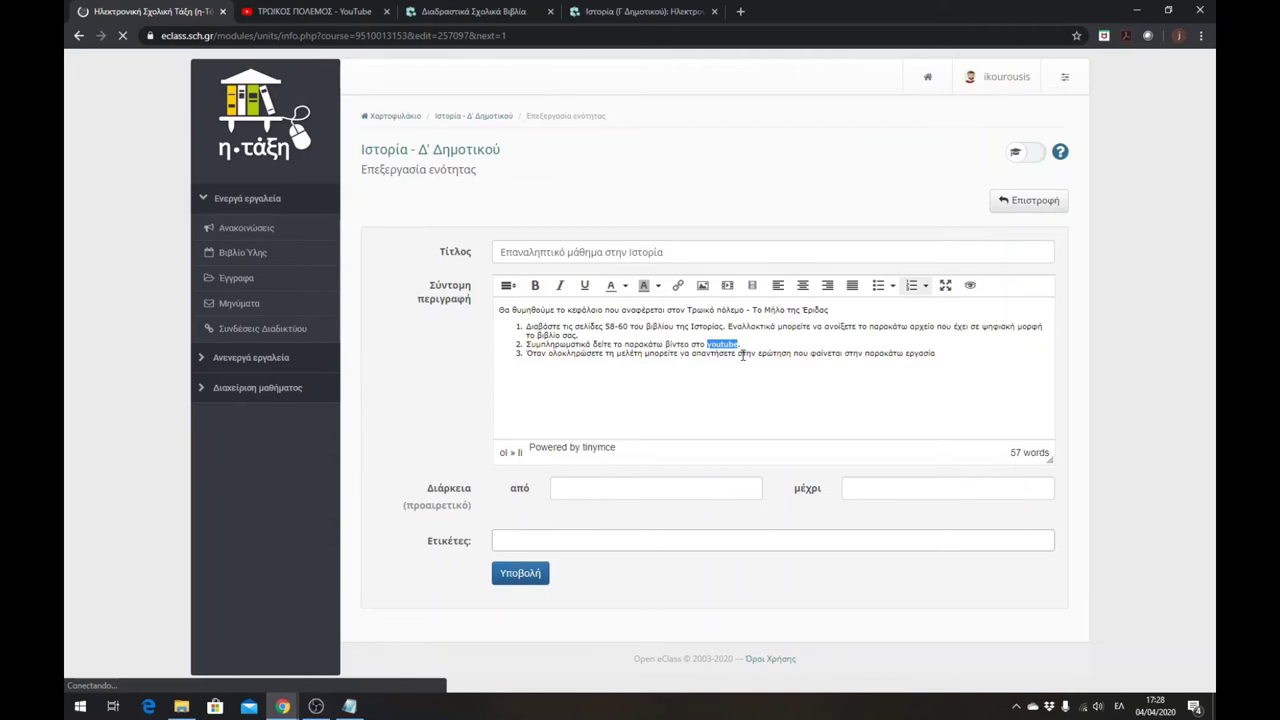
click(731, 344)
drag(739, 344, 713, 349)
click(312, 11)
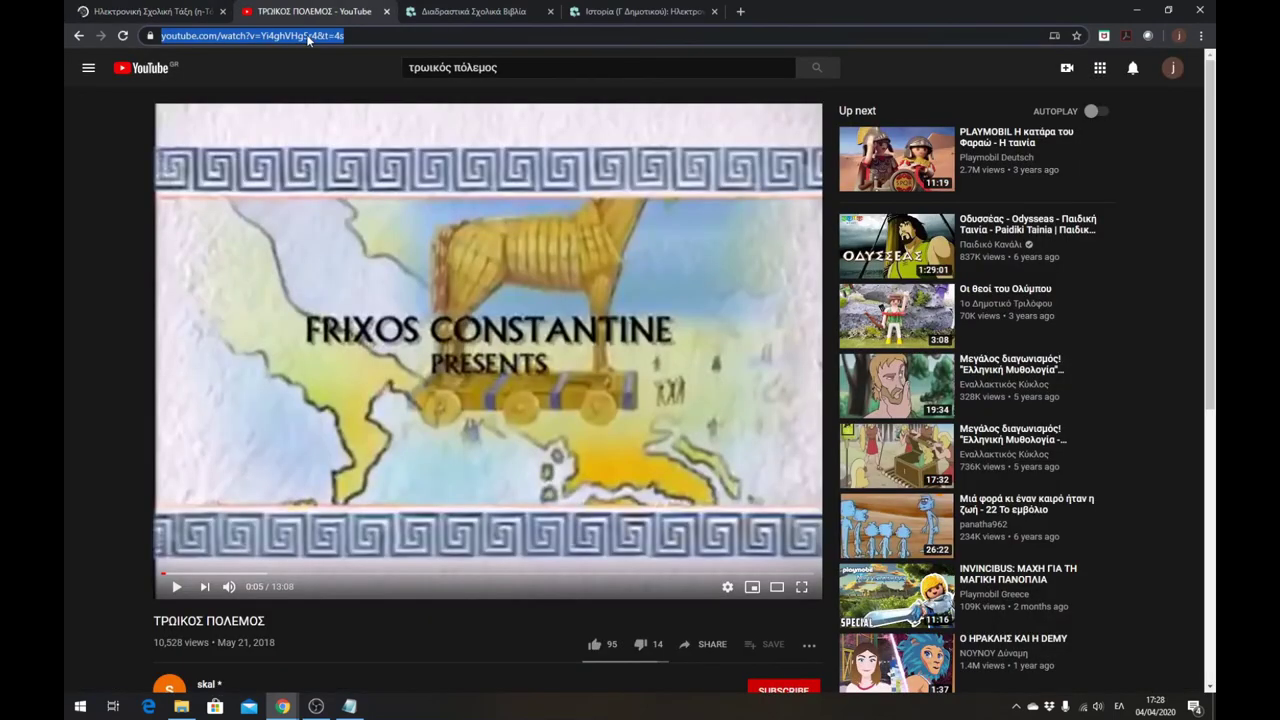
click(152, 12)
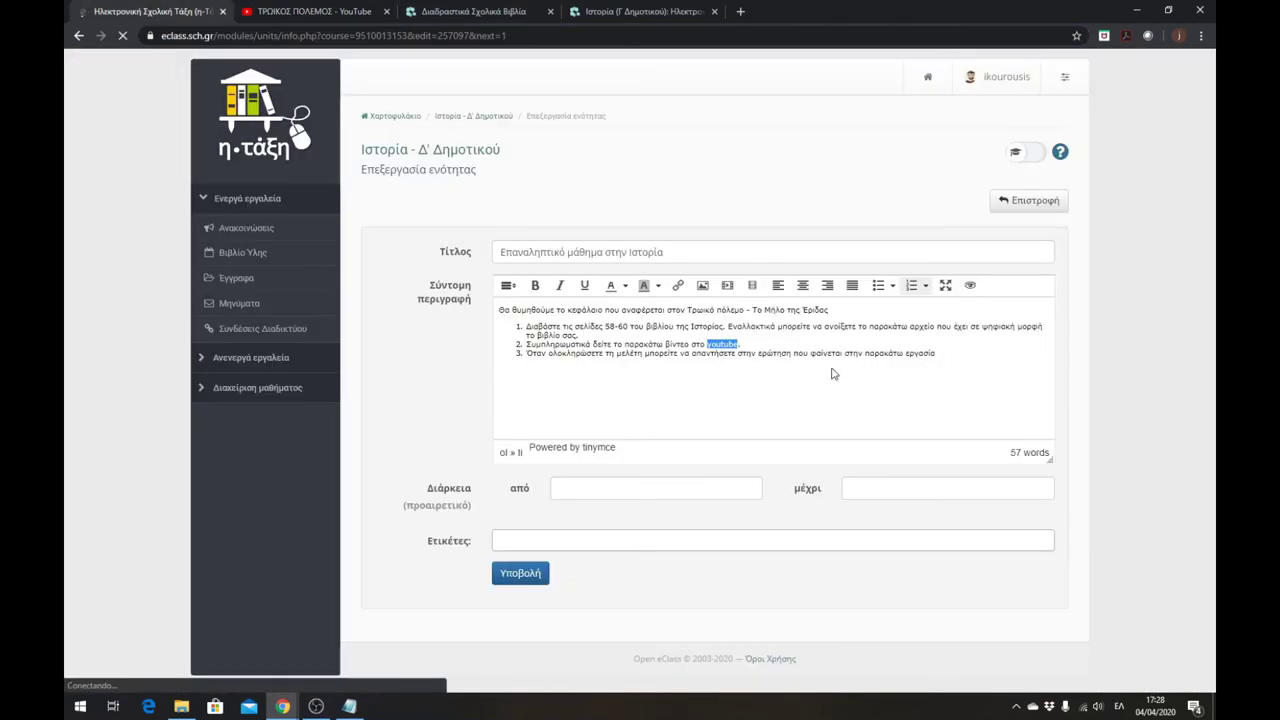
click(679, 288)
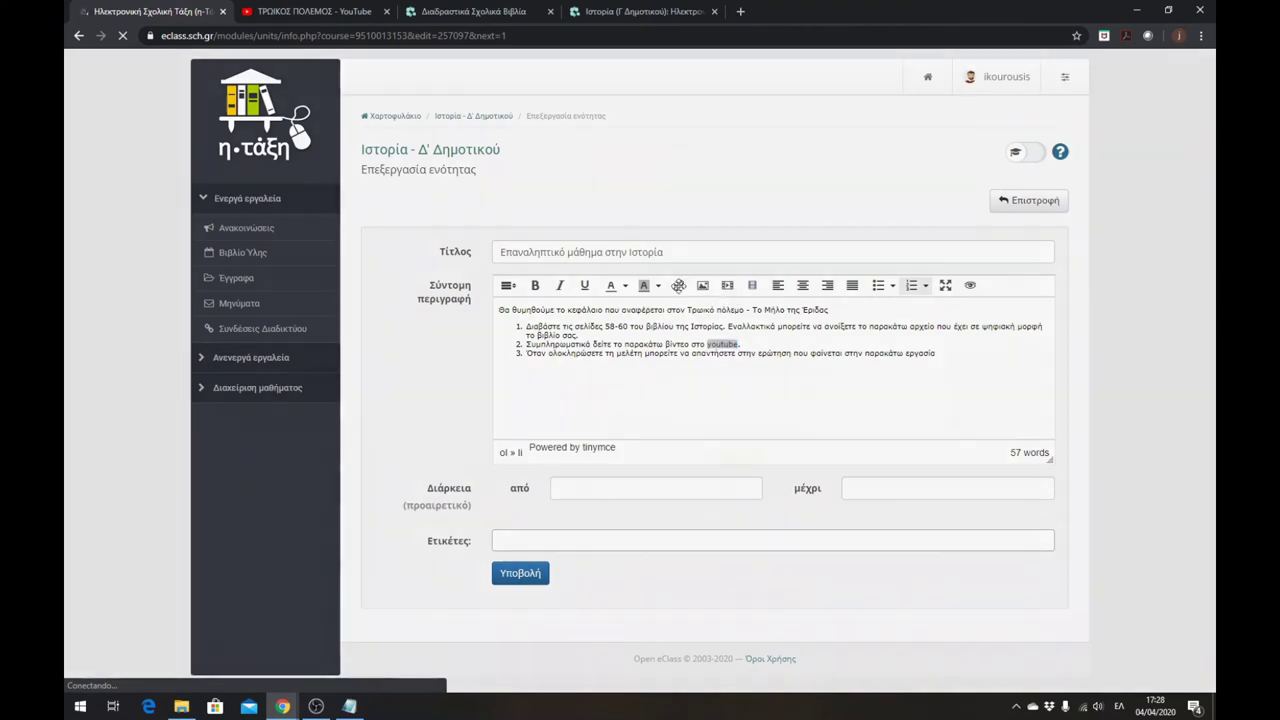
drag(641, 281, 980, 306)
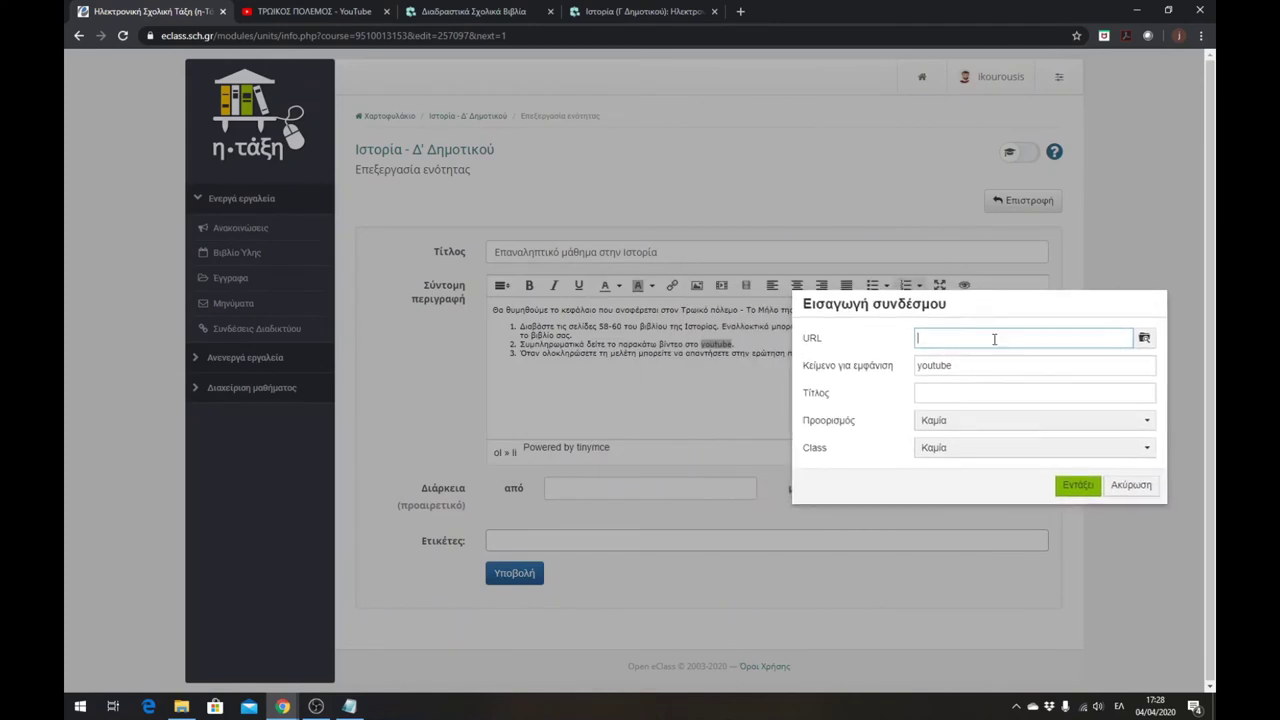
- Link 'youtube' to the pasted video address, opening in a new window, and save the unit
click(923, 339)
text(https://www.youtube.com/watch?v=Yi4ghVHg5r4&t=4s)
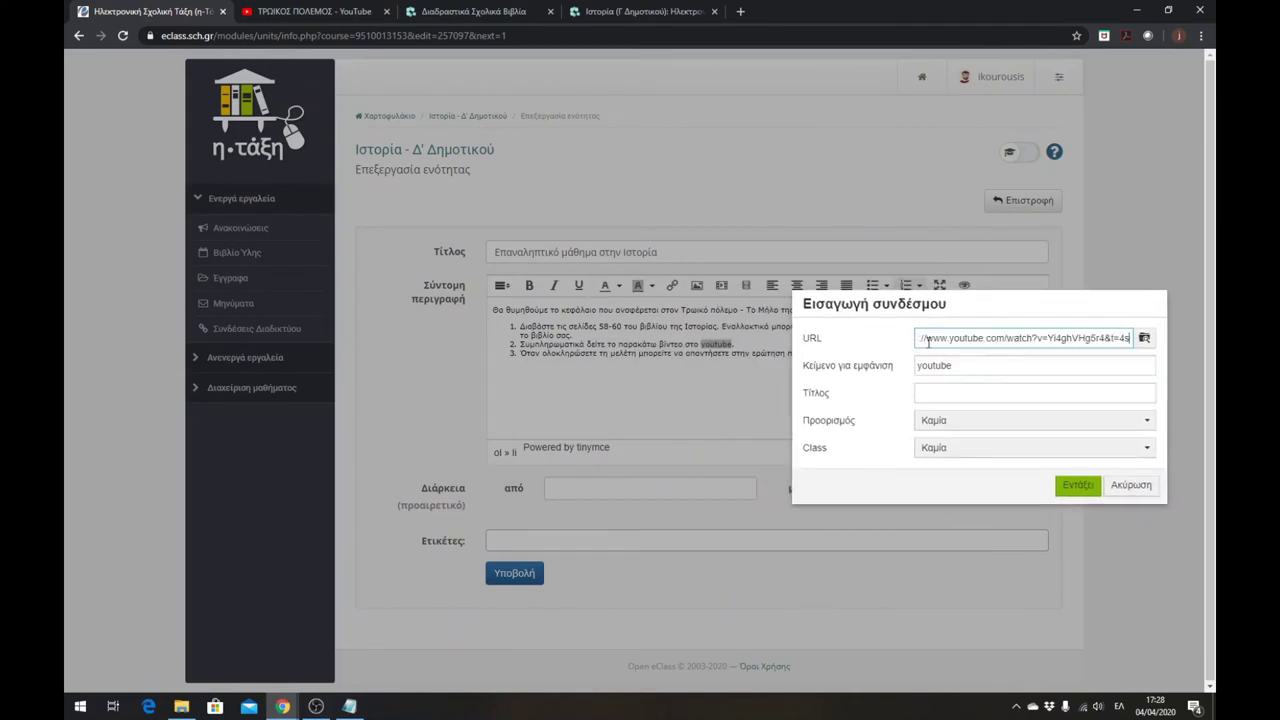
drag(932, 339, 898, 342)
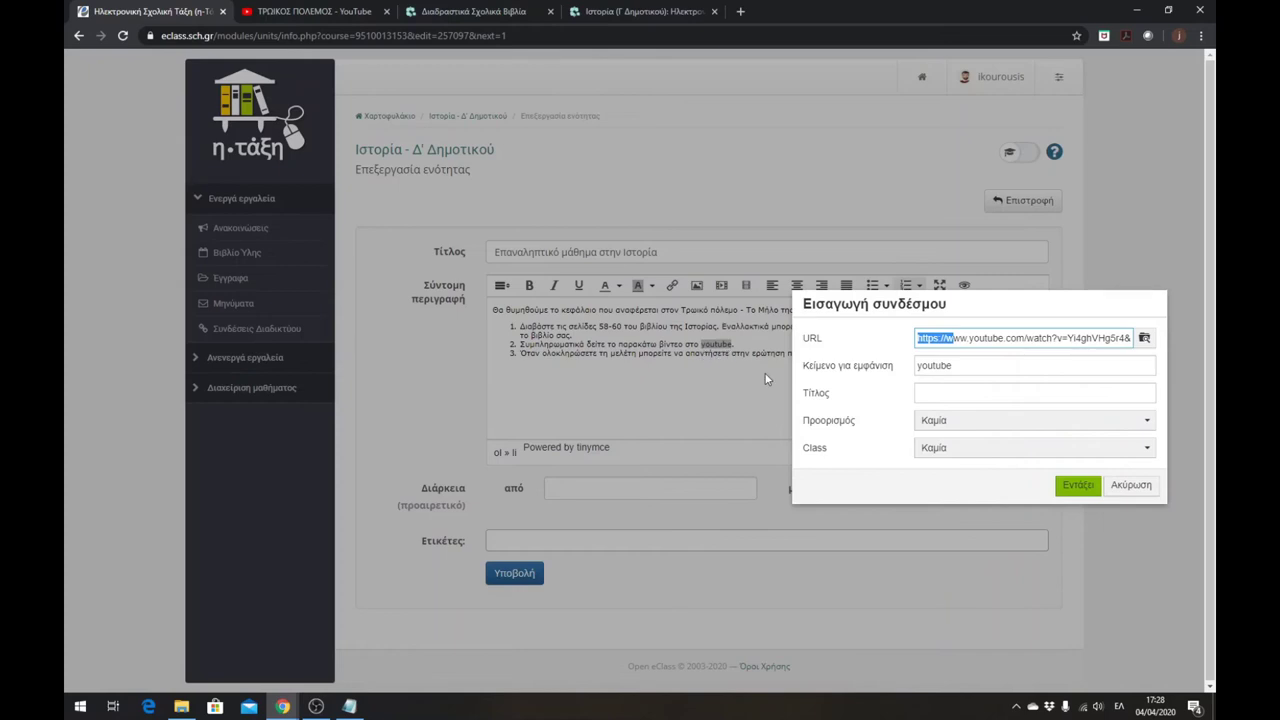
click(940, 425)
click(955, 472)
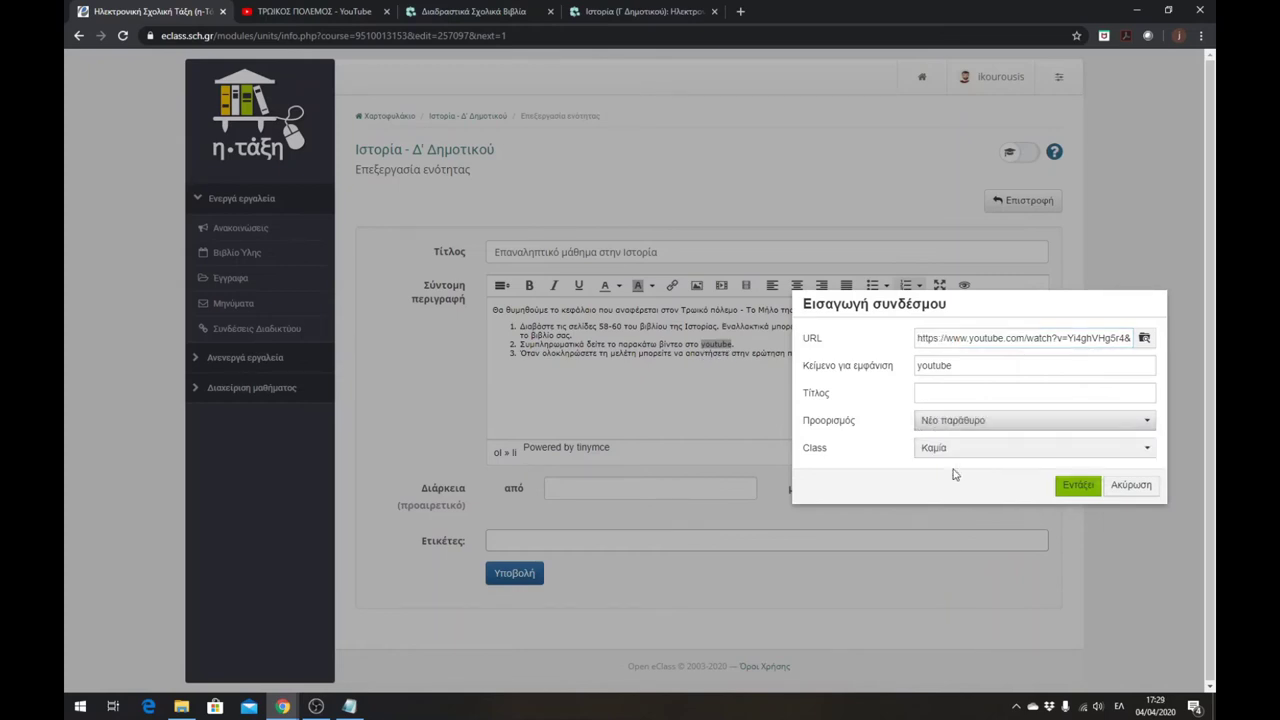
click(1078, 488)
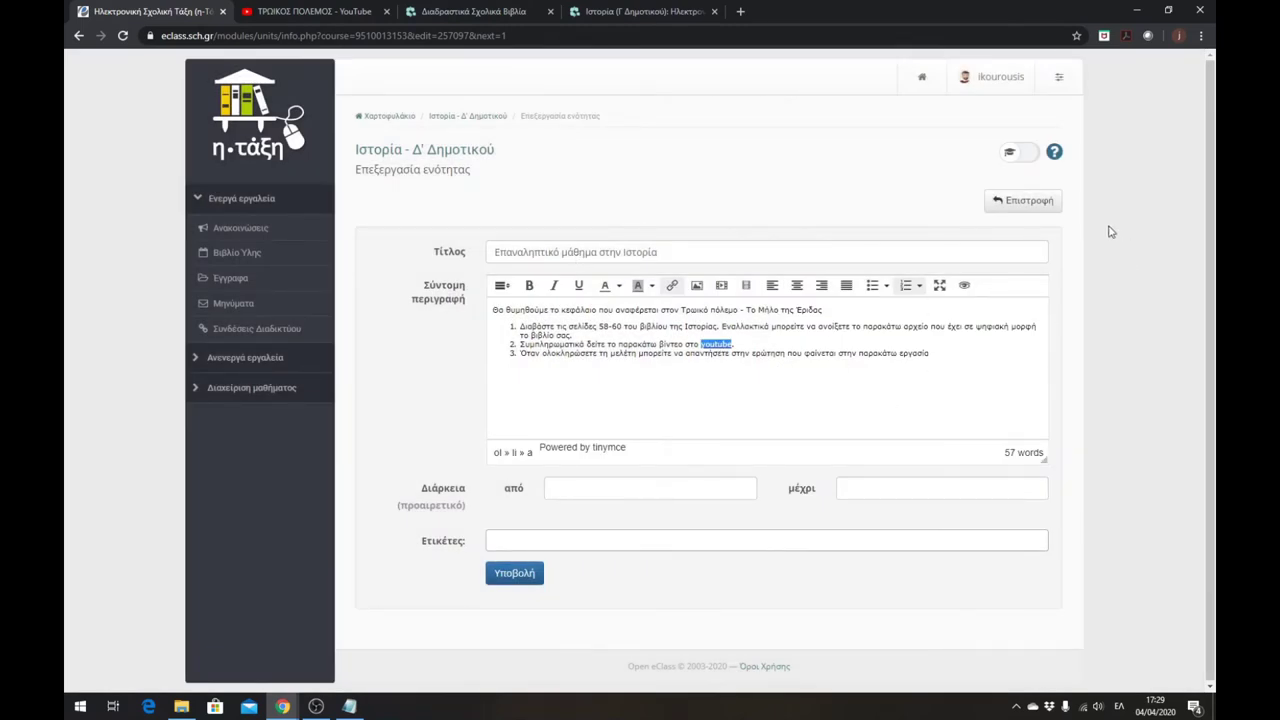
click(515, 579)
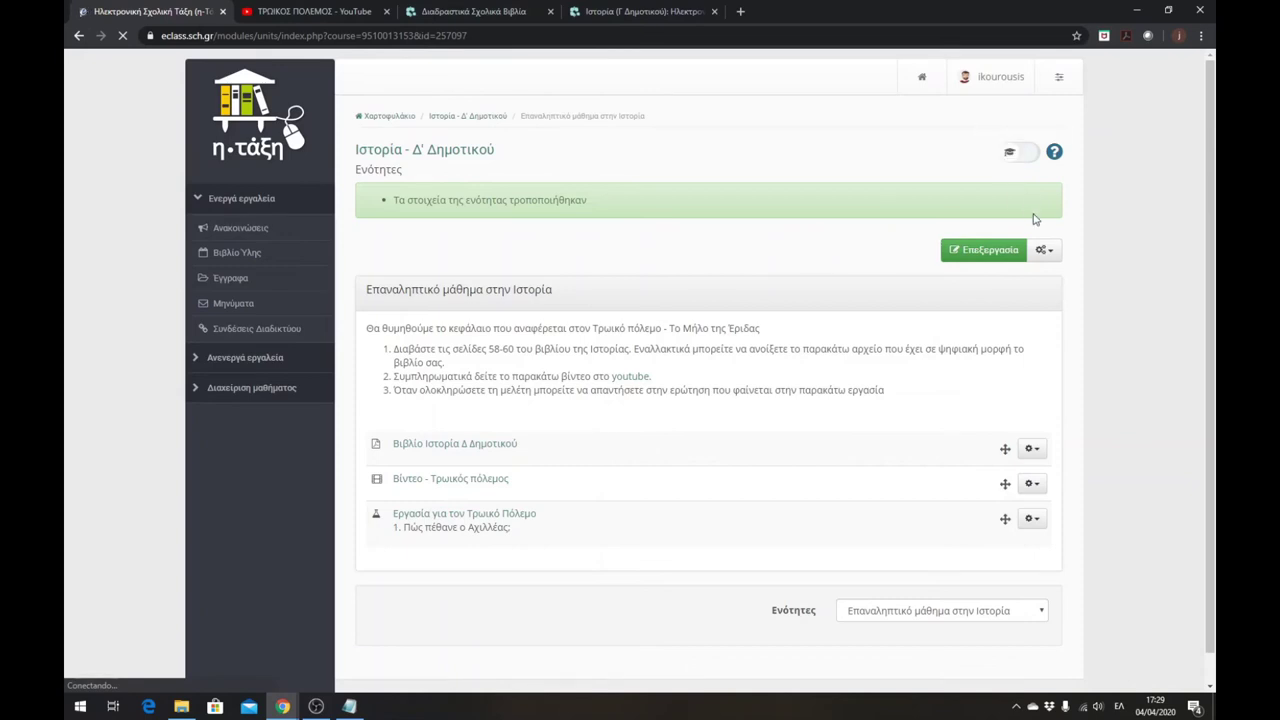
- Switch to student view and follow the unit's youtube link to the ΤΡΩΙΚΟΣ ΠΟΛΕΜΟΣ video
click(1032, 156)
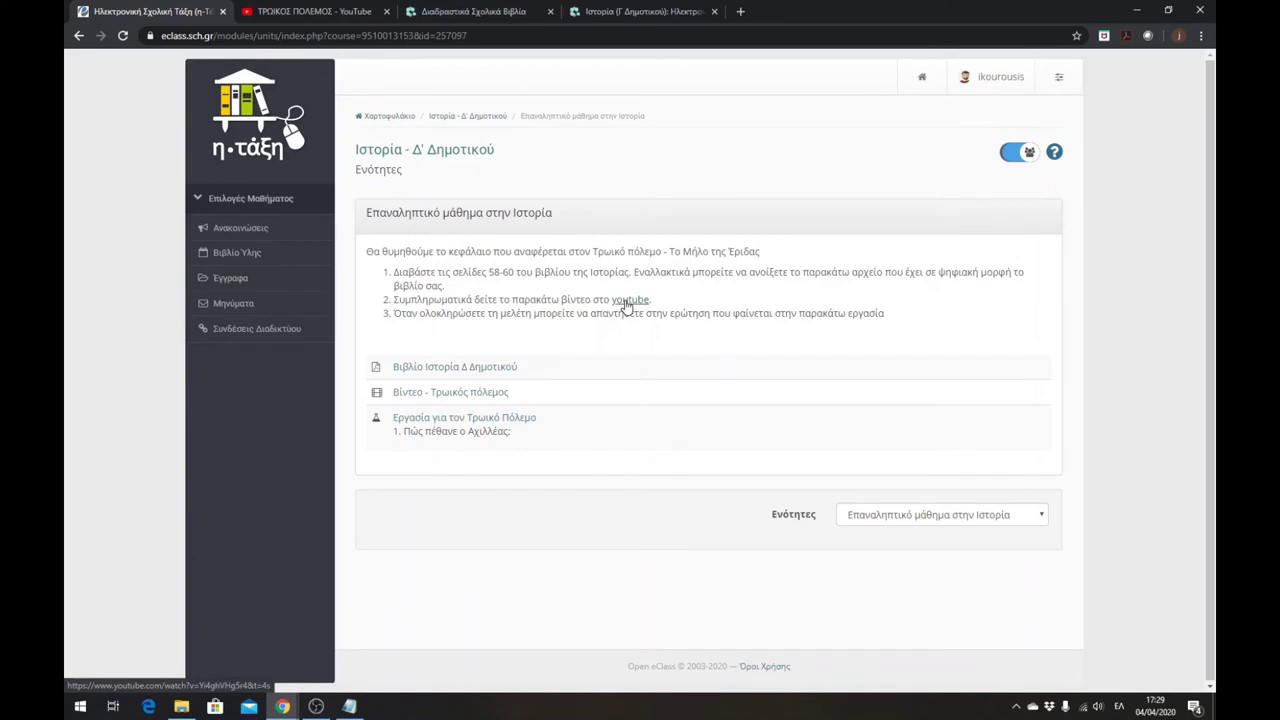
click(627, 302)
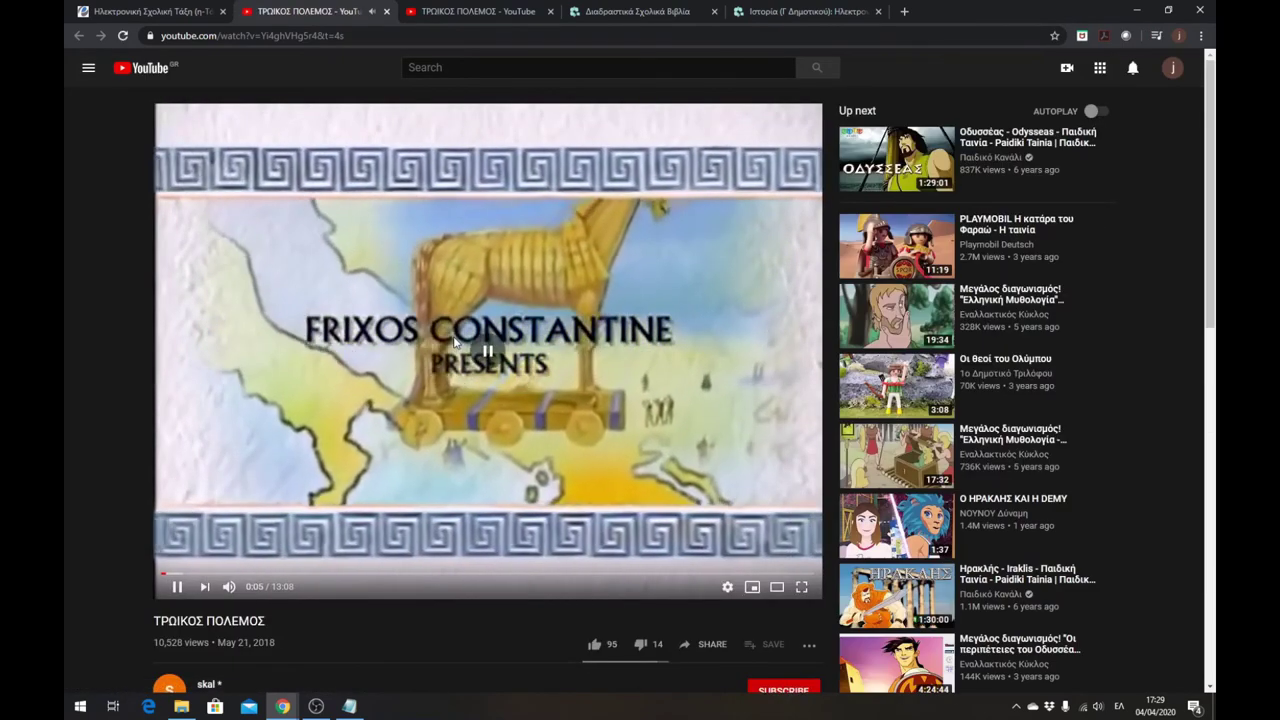
- Pause the ΤΡΩΙΚΟΣ ΠΟΛΕΜΟΣ video at 0:06 and close its YouTube tab
click(428, 335)
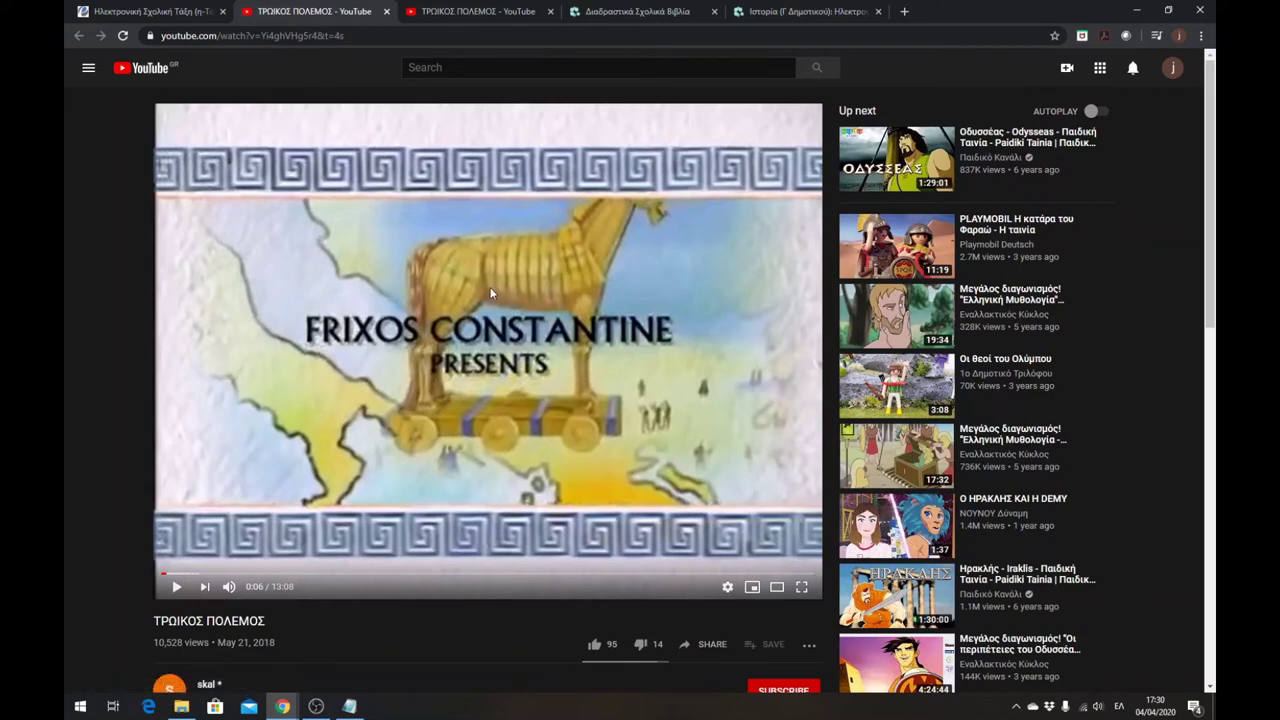
click(386, 13)
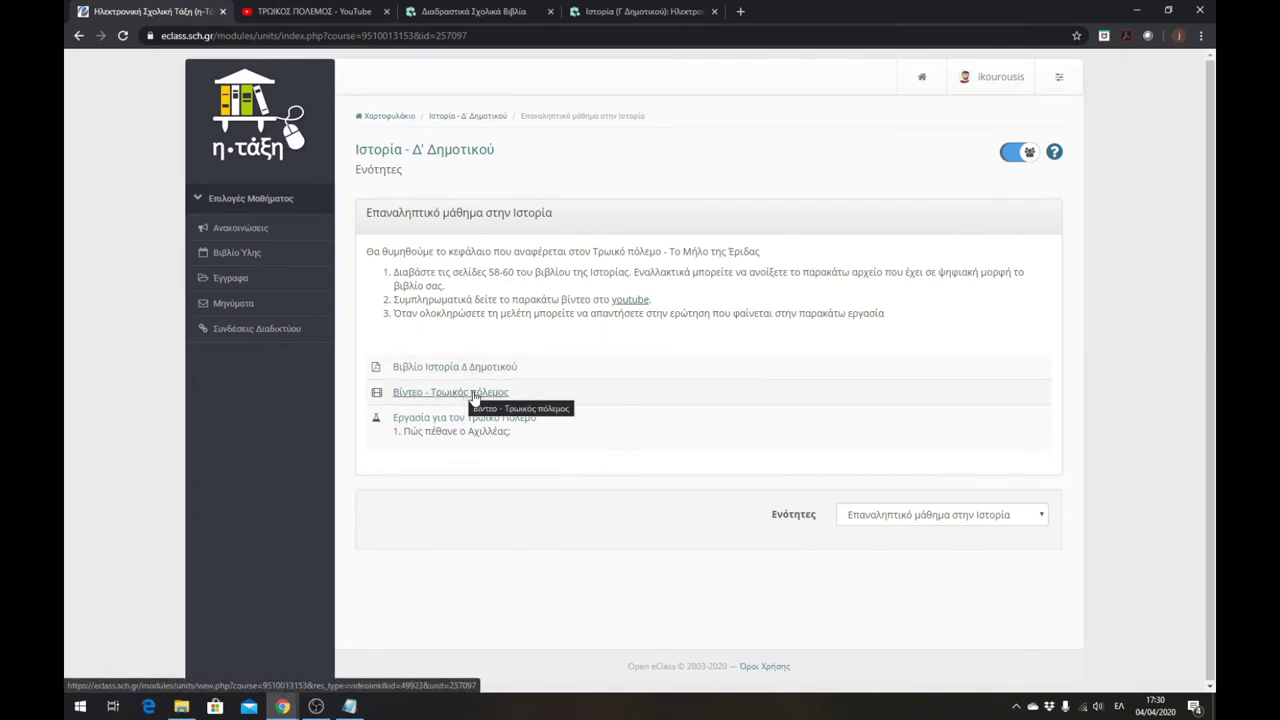
click(414, 399)
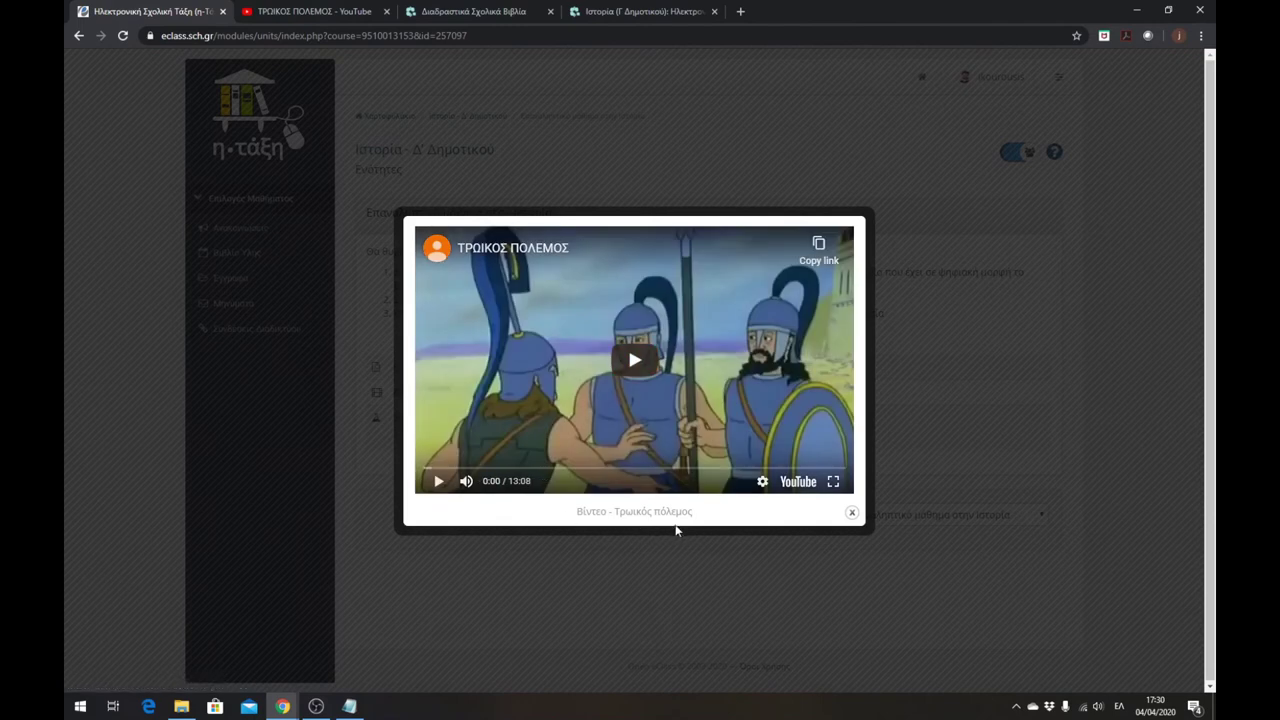
click(633, 362)
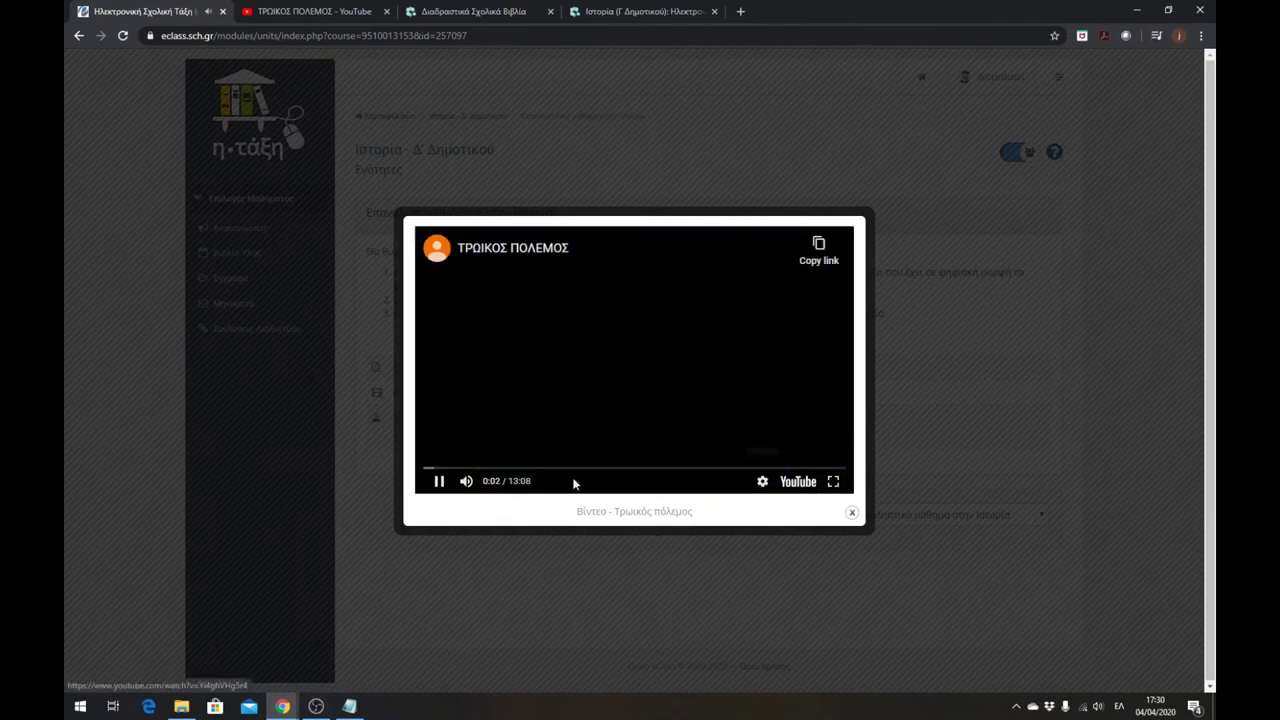
click(439, 481)
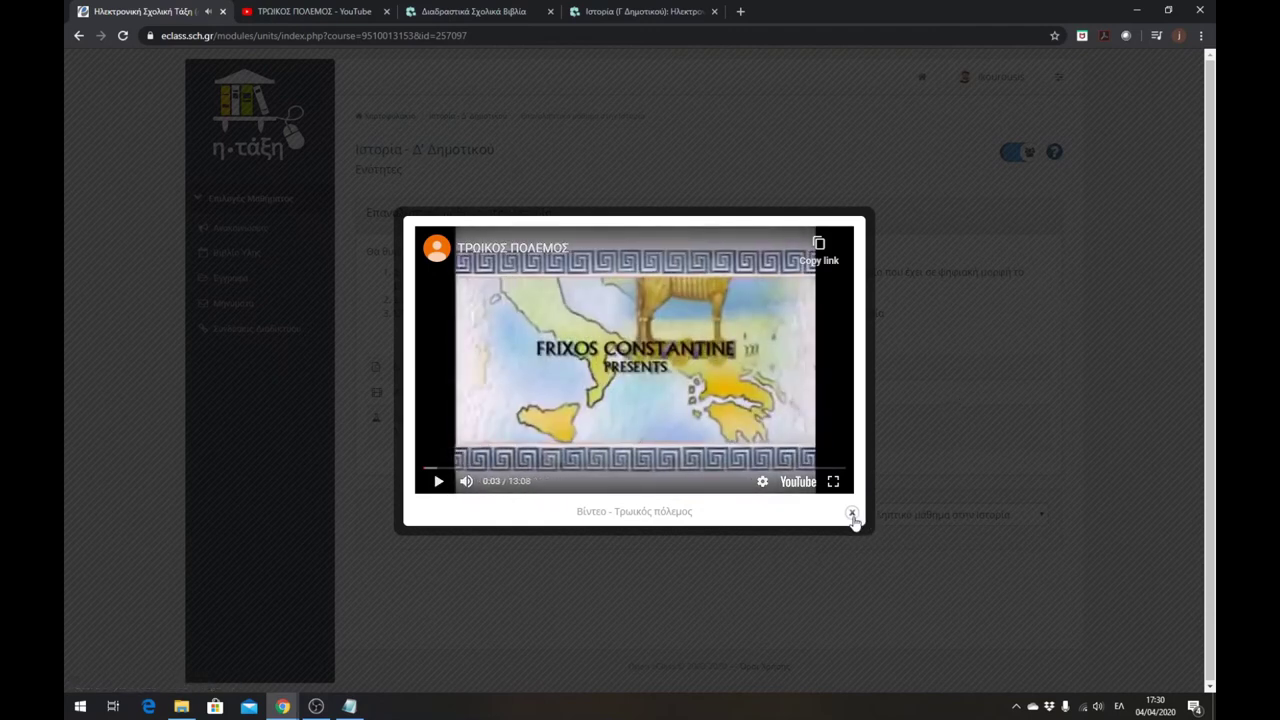
click(979, 373)
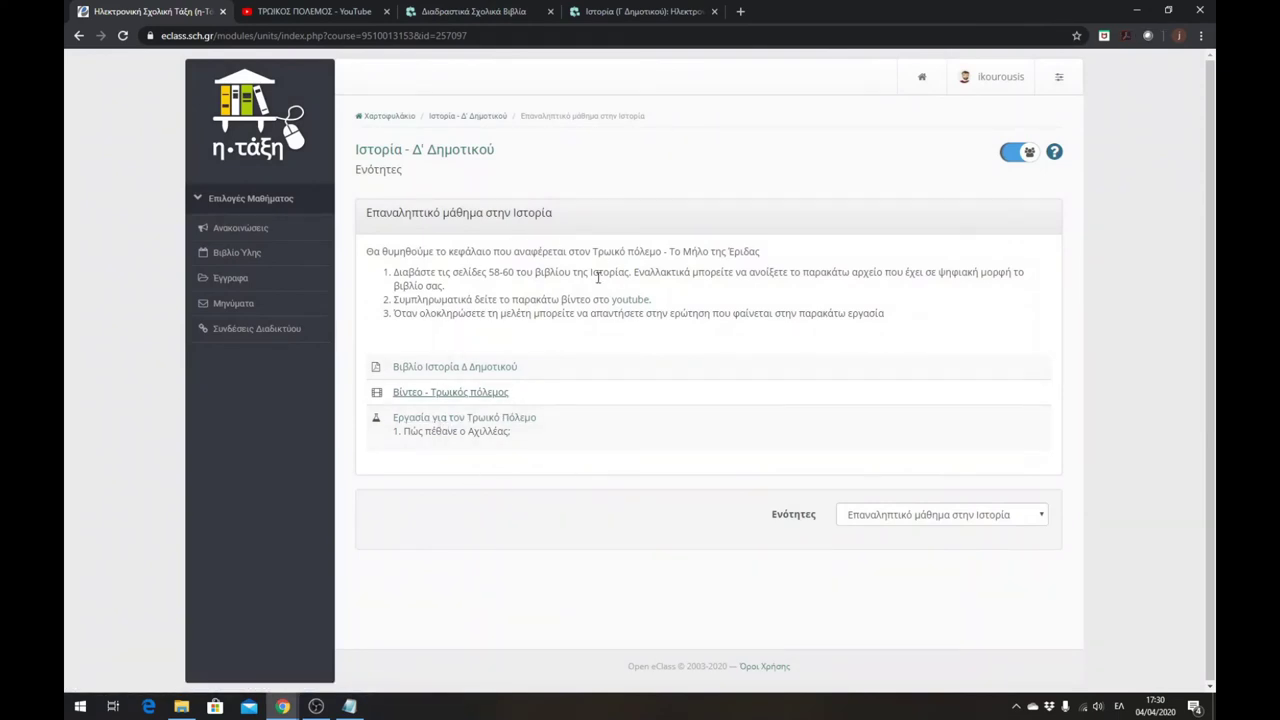
- Go to the Ιστορία - Δ' Δημοτικού course home page and look over its contents
click(440, 151)
scroll(437, 450, down, 1)
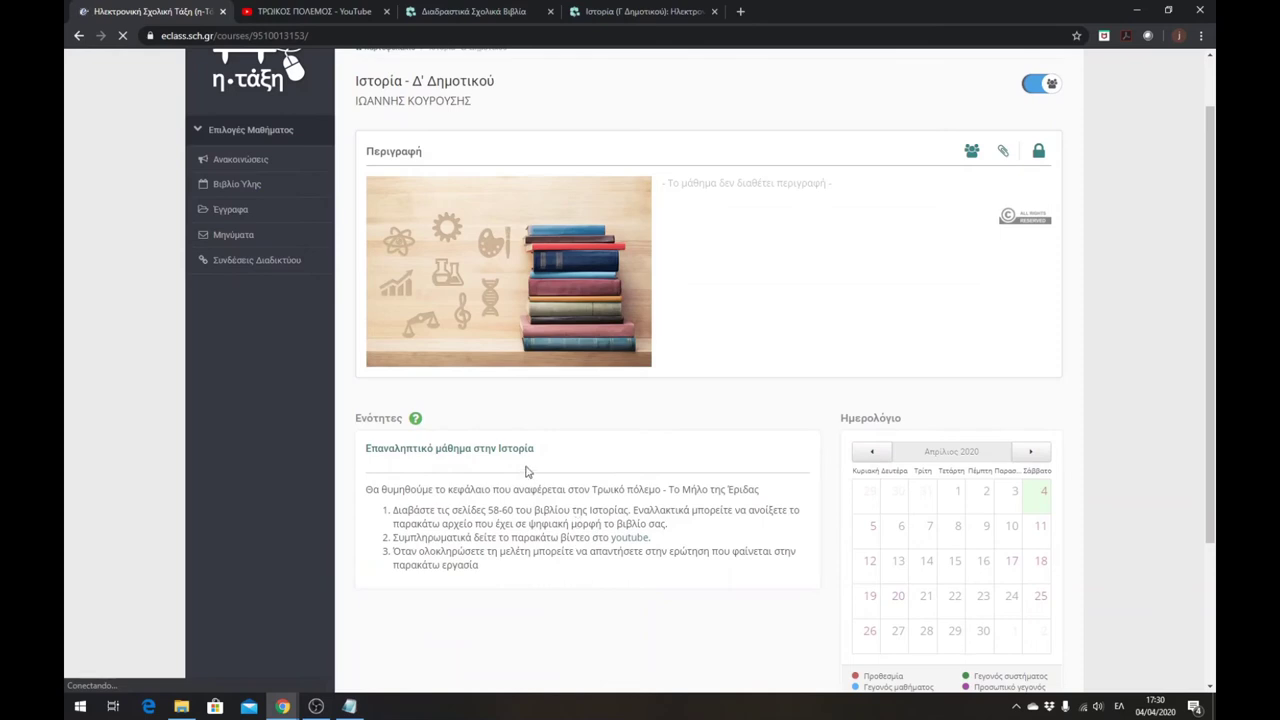
scroll(613, 522, up, 1)
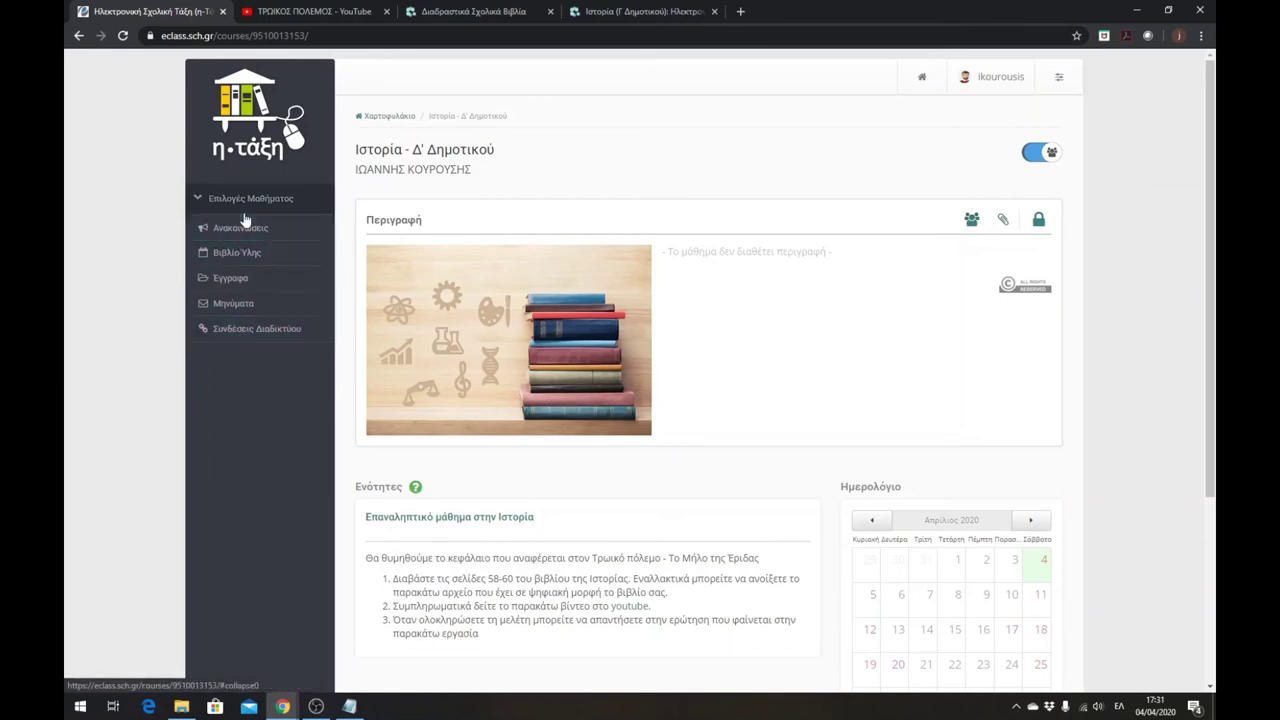
- Return to teacher view and open the Προσθήκη πολλών χρηστών form from Χρήστες
click(1033, 157)
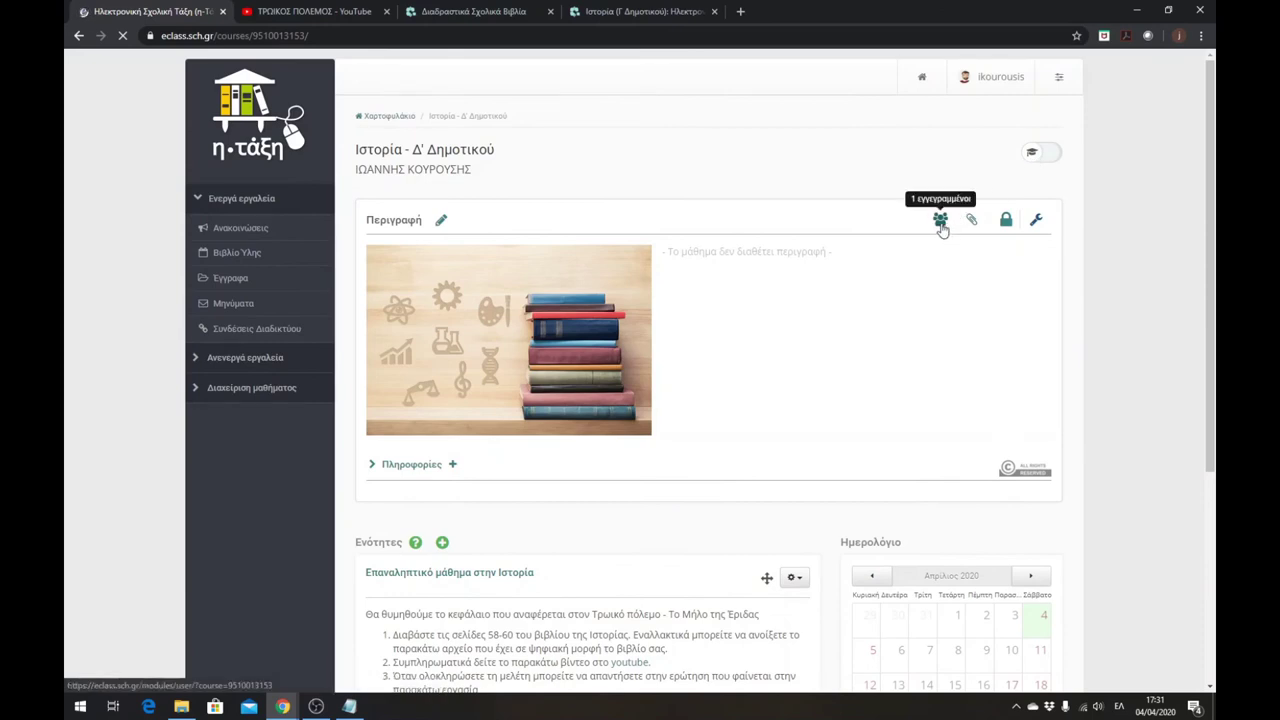
click(262, 388)
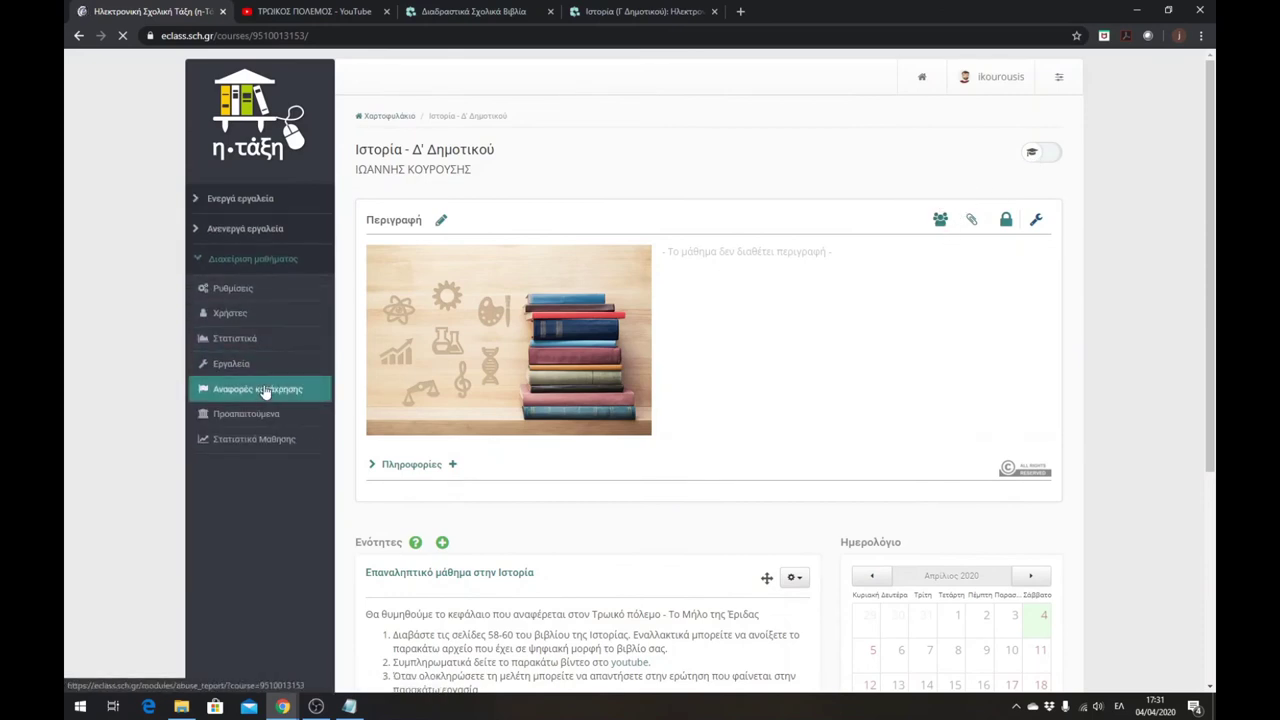
click(227, 315)
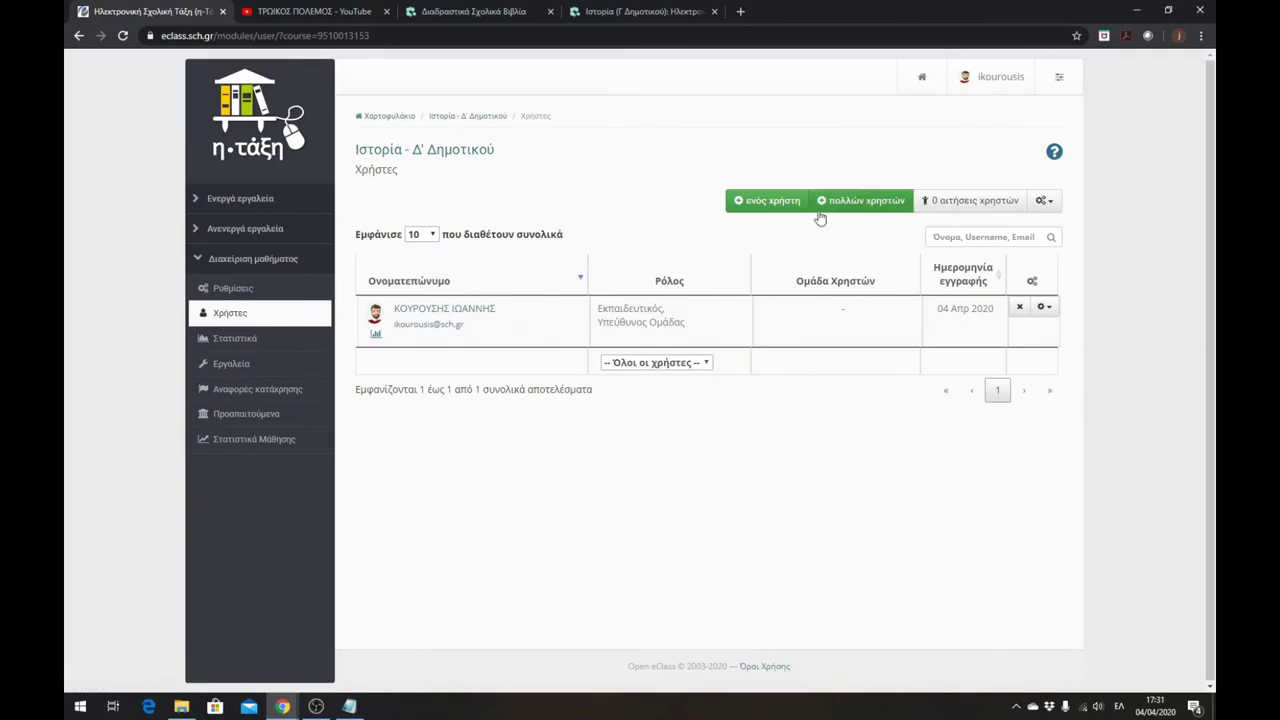
click(873, 205)
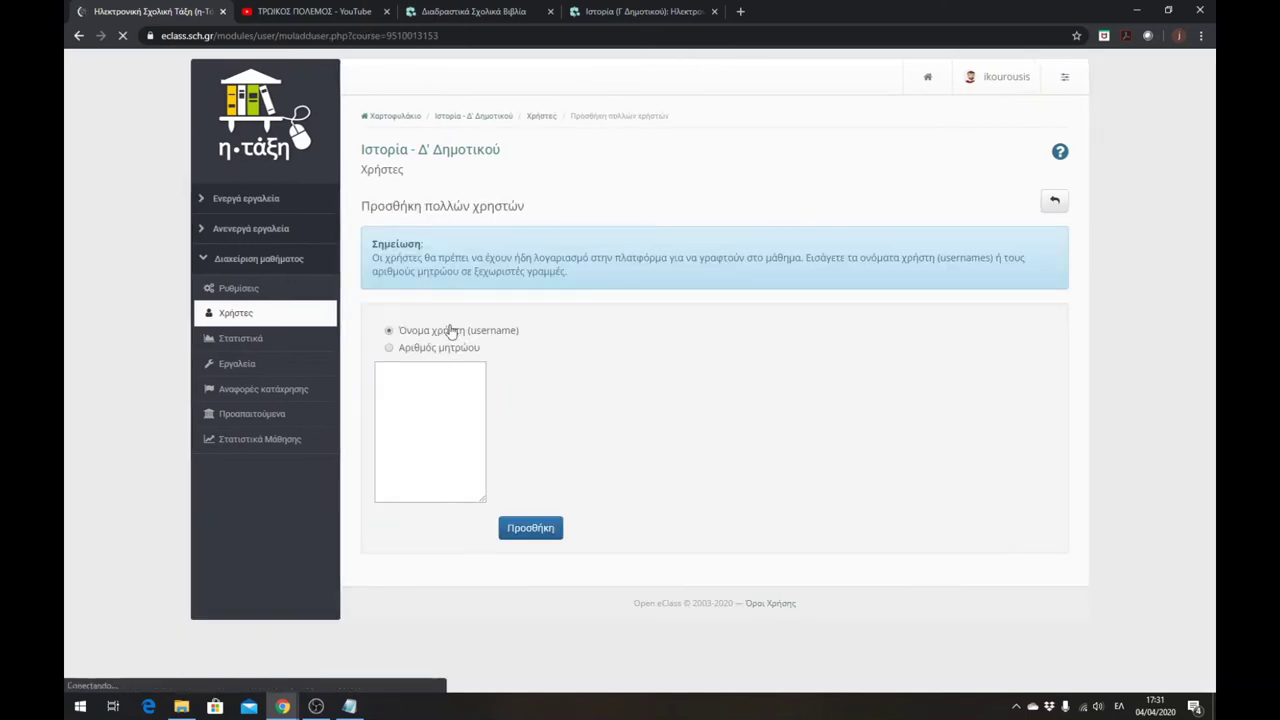
- Enter three test usernames, one per line, in the username list
click(437, 372)
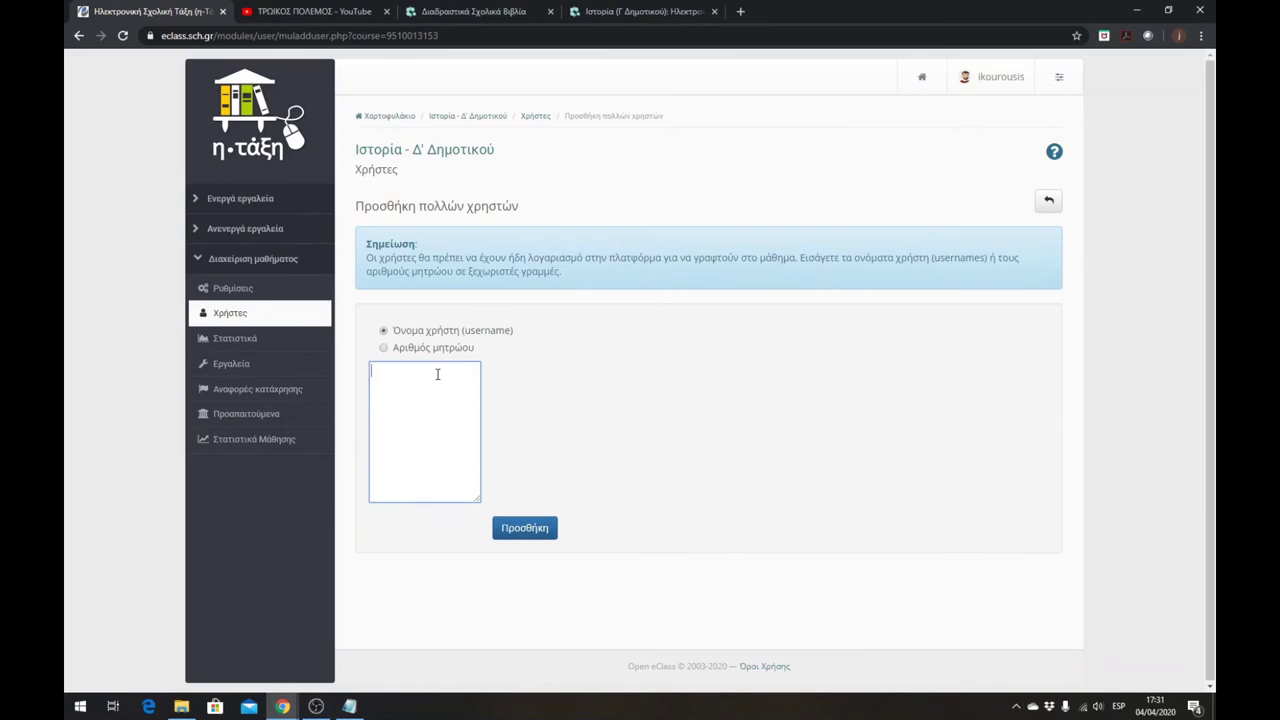
text(a34345345)
key(Return)
text(a34534543)
key(Return)
text(a34534)
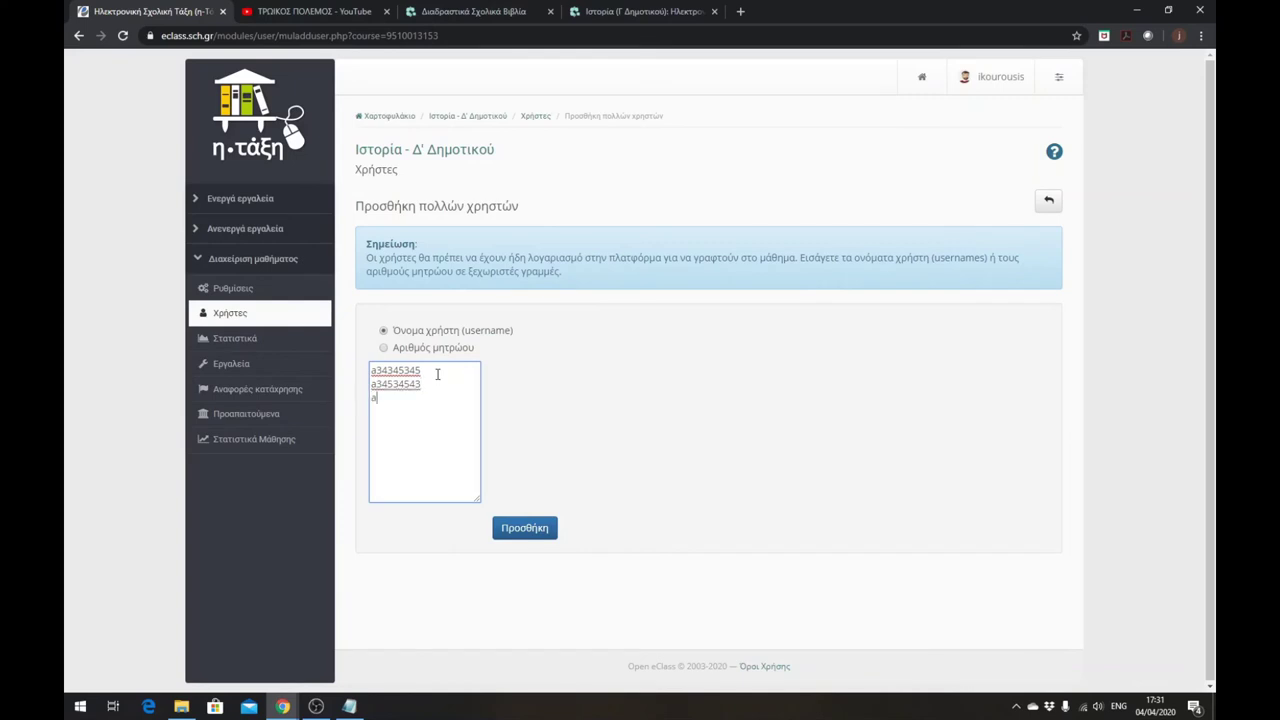
text(556)
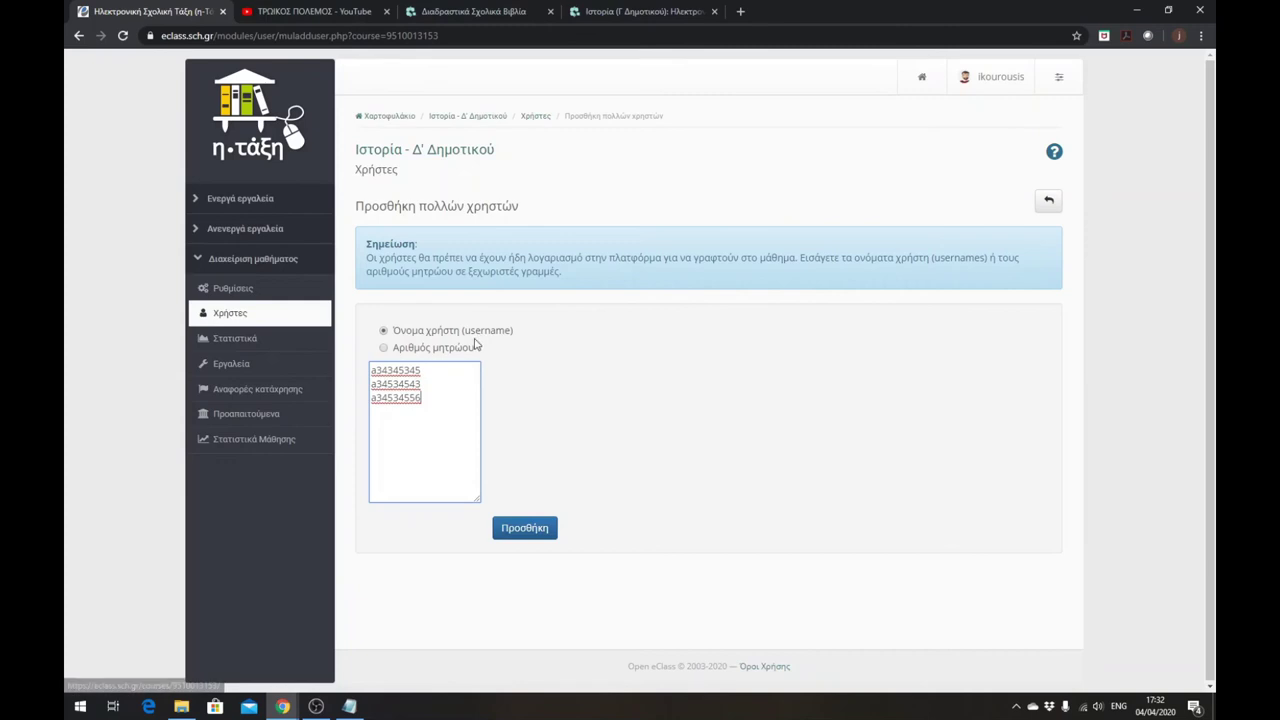
- Replace the test entries with the student's username and enrol them with Προσθήκη
drag(419, 398, 370, 369)
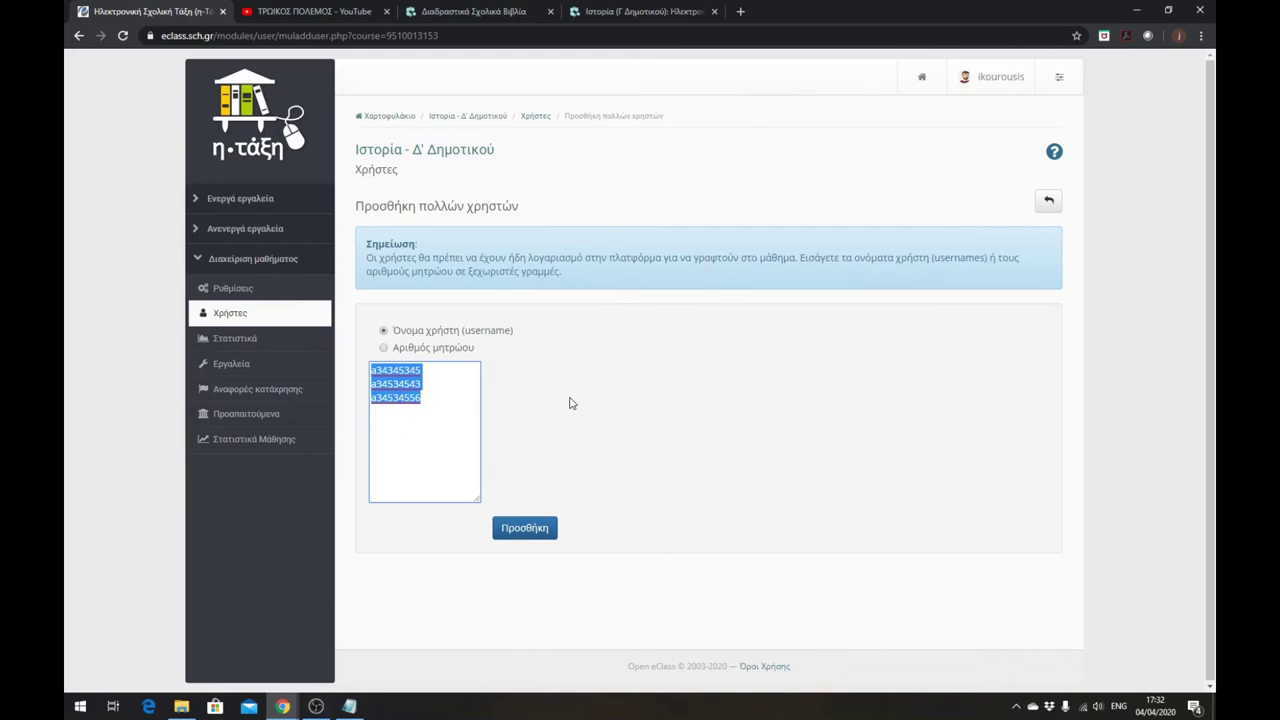
text(cucuvayia)
click(538, 531)
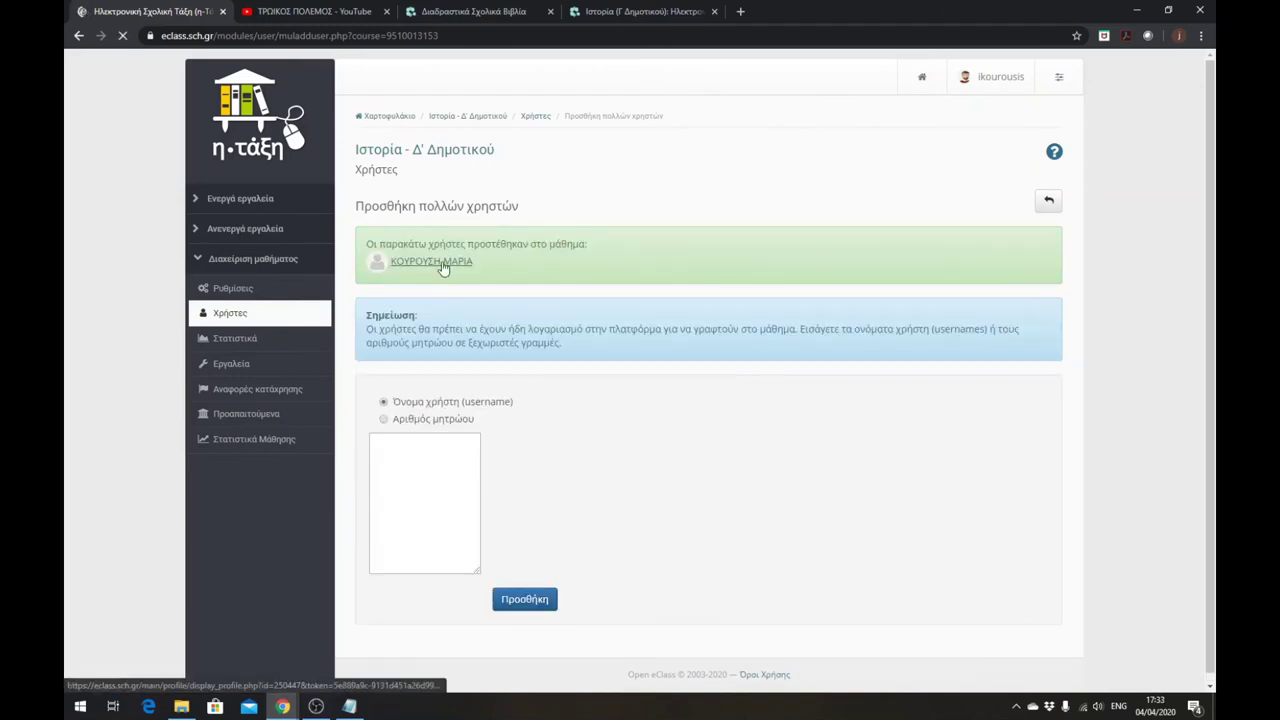
- Check the two-user list, return to the course home, and restore the browser window down
click(1049, 203)
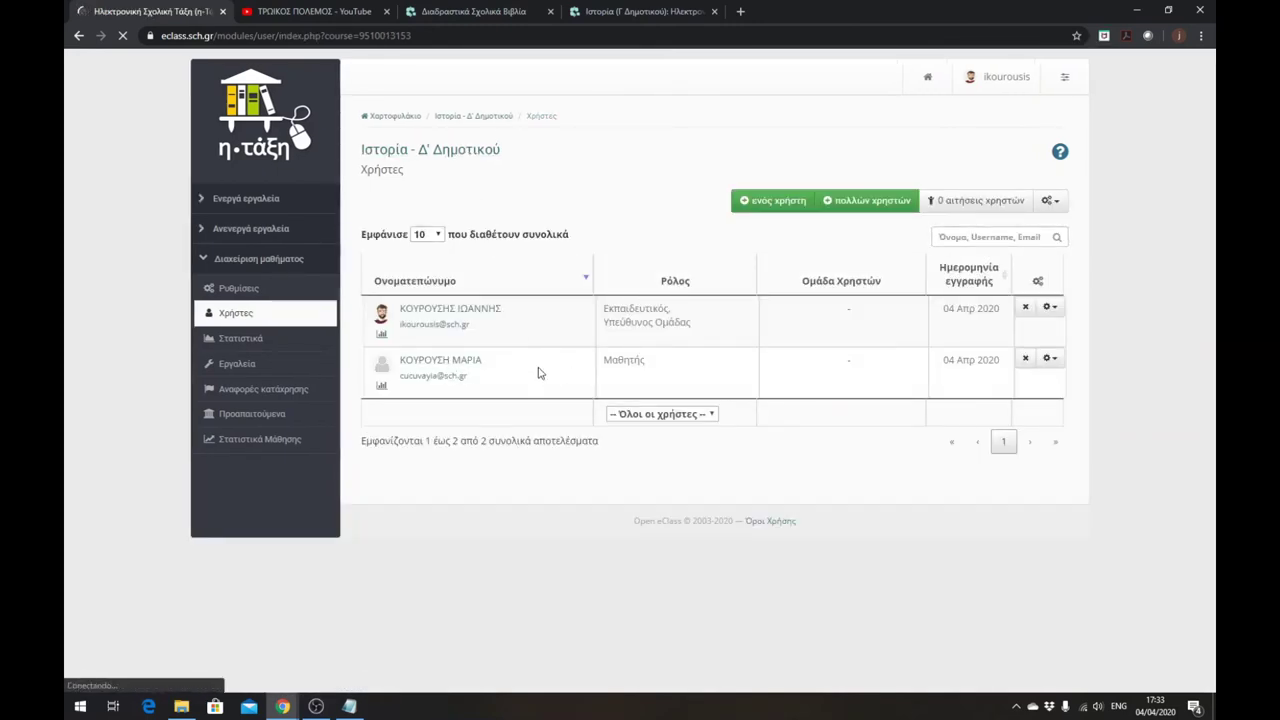
click(456, 160)
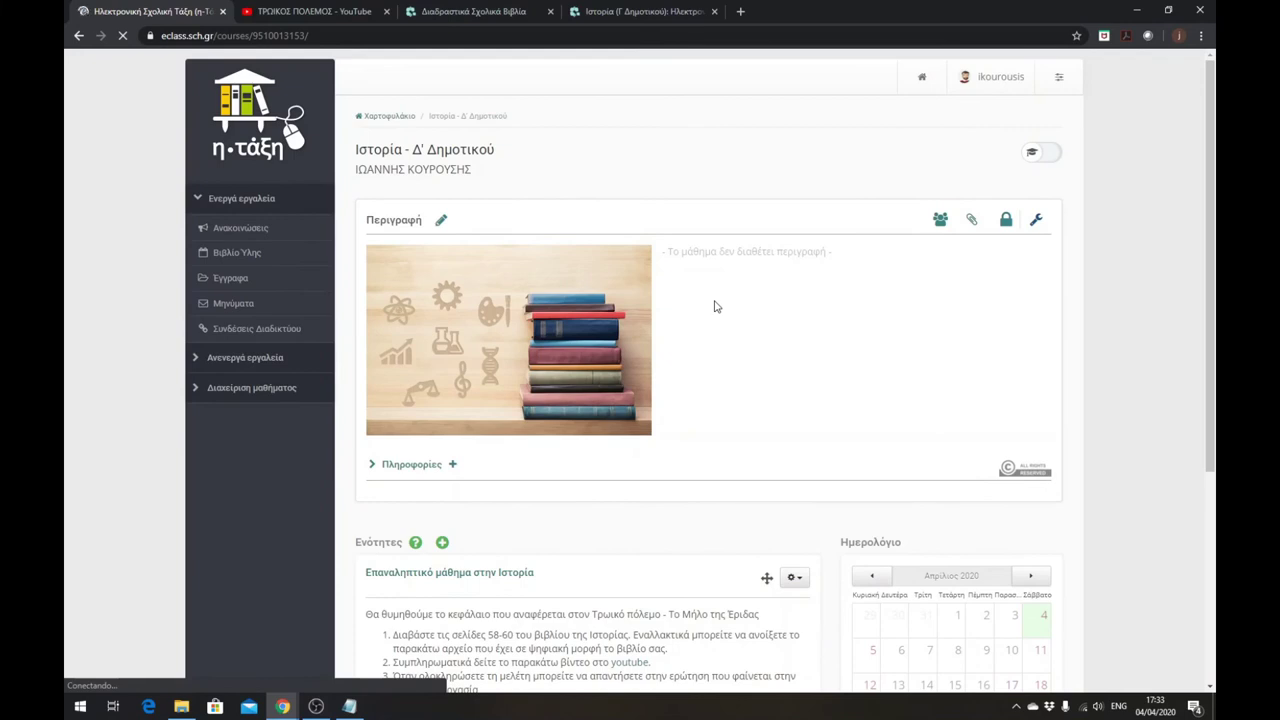
scroll(715, 306, down, 1)
scroll(715, 306, up, 1)
scroll(826, 311, down, 1)
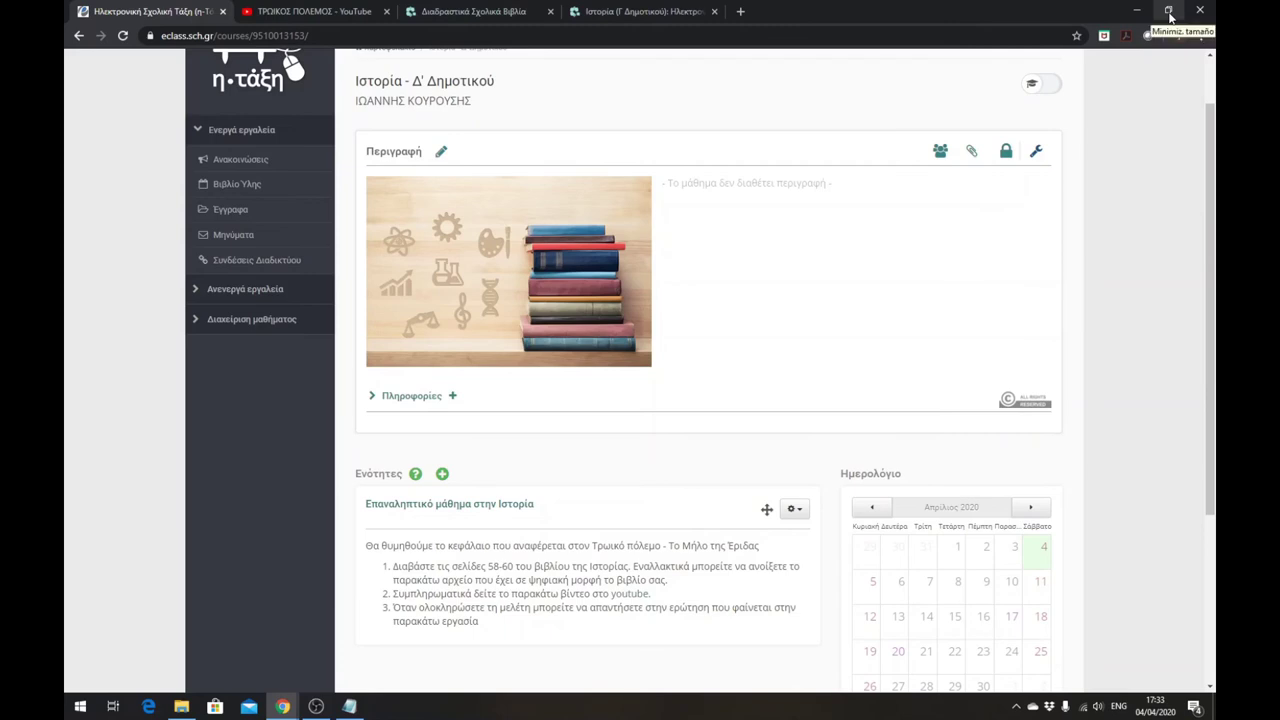
click(1169, 12)
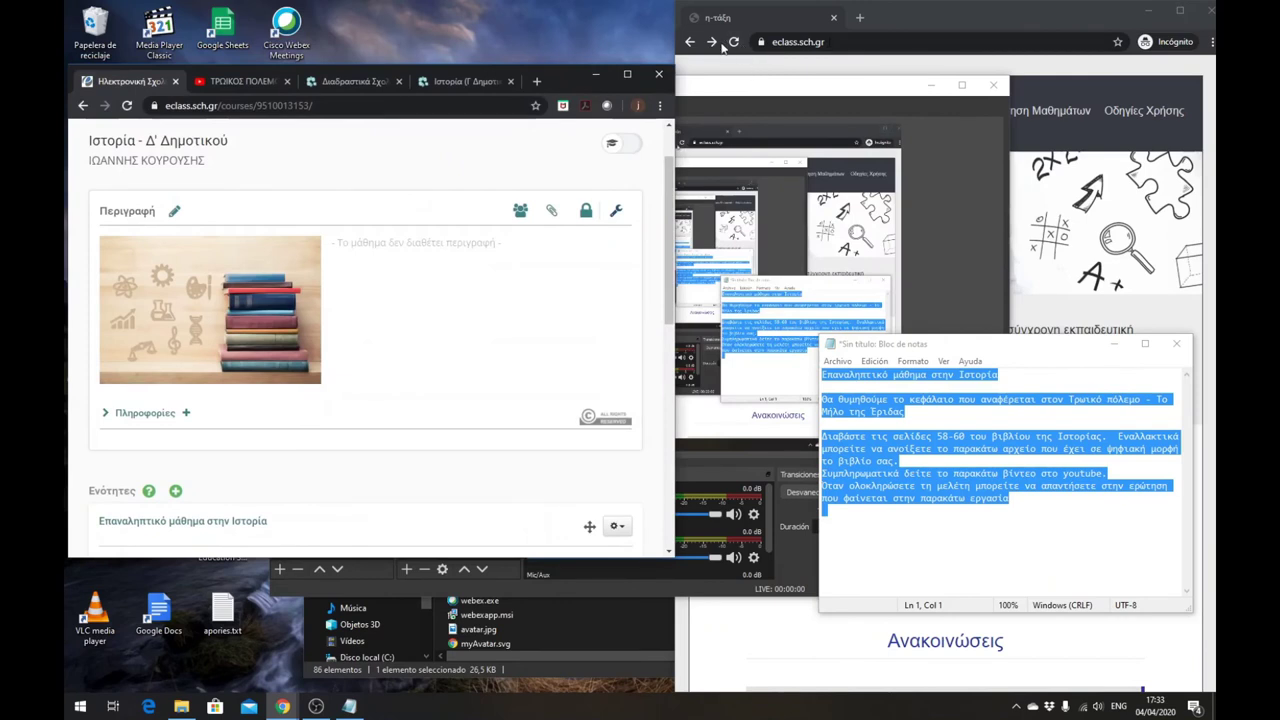
- Bring the private browser window forward, maximise it, and go to the school network sign-in page
click(723, 48)
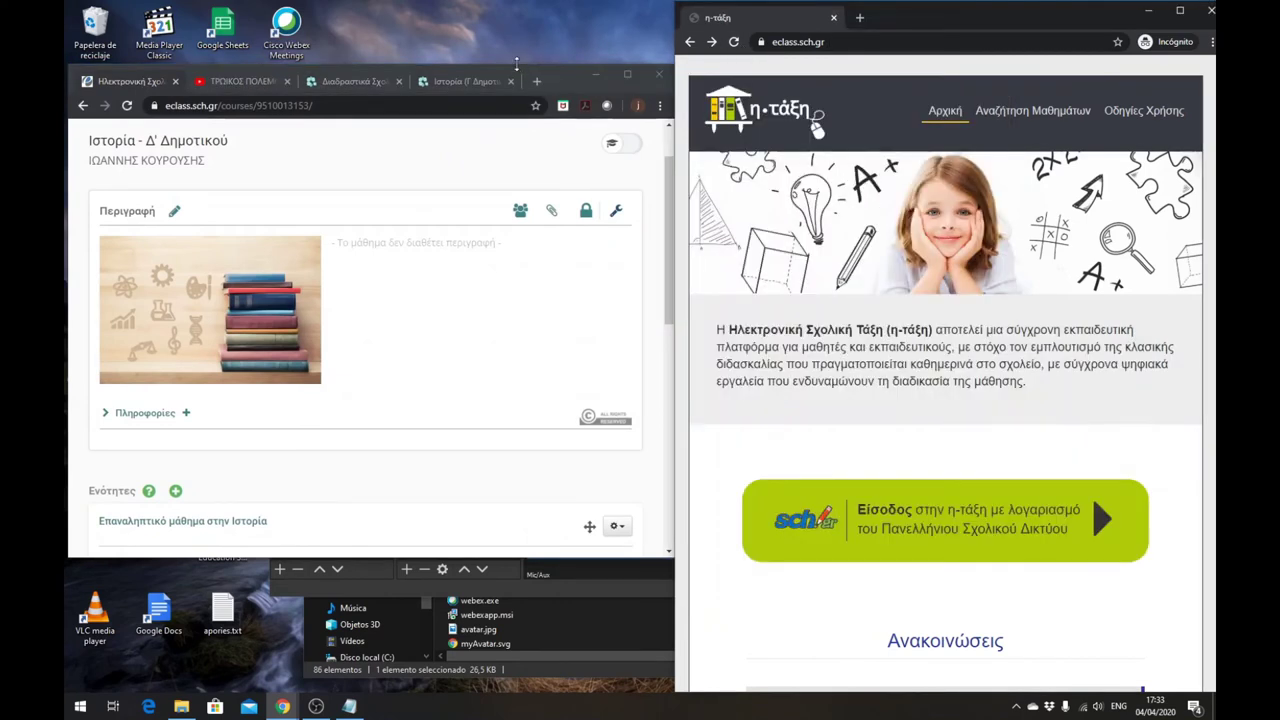
double_click(516, 64)
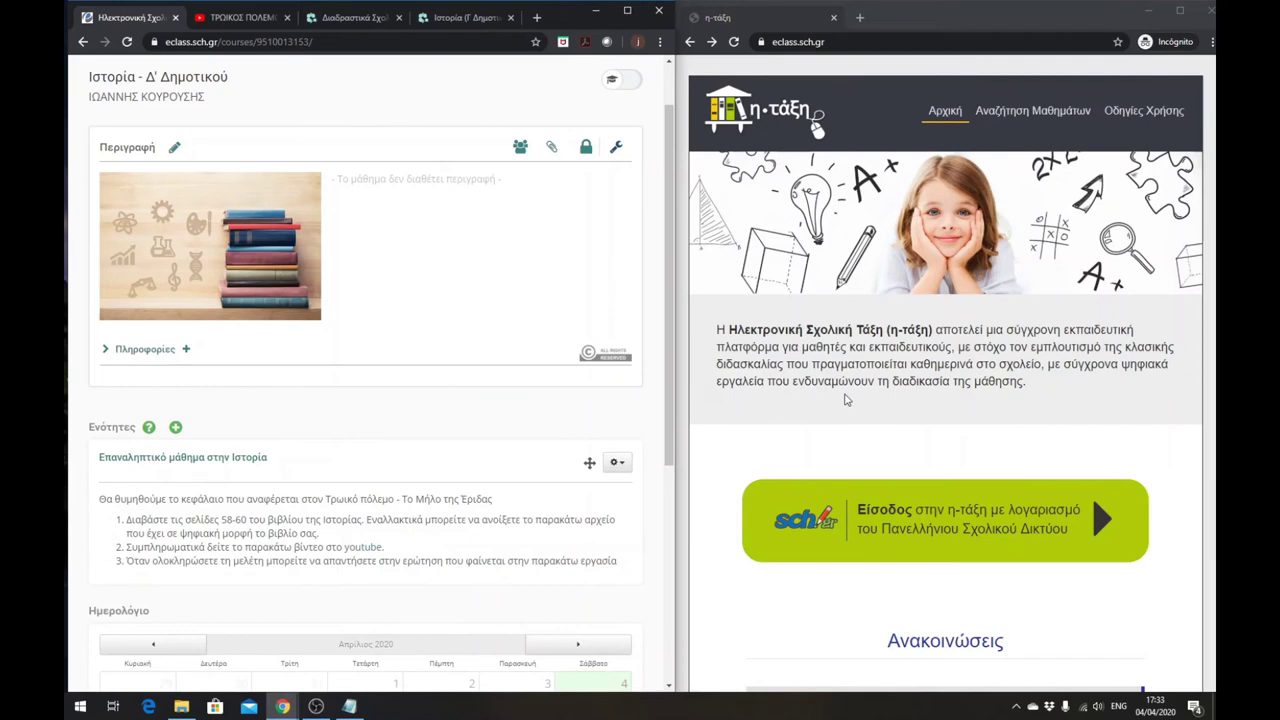
scroll(880, 425, down, 1)
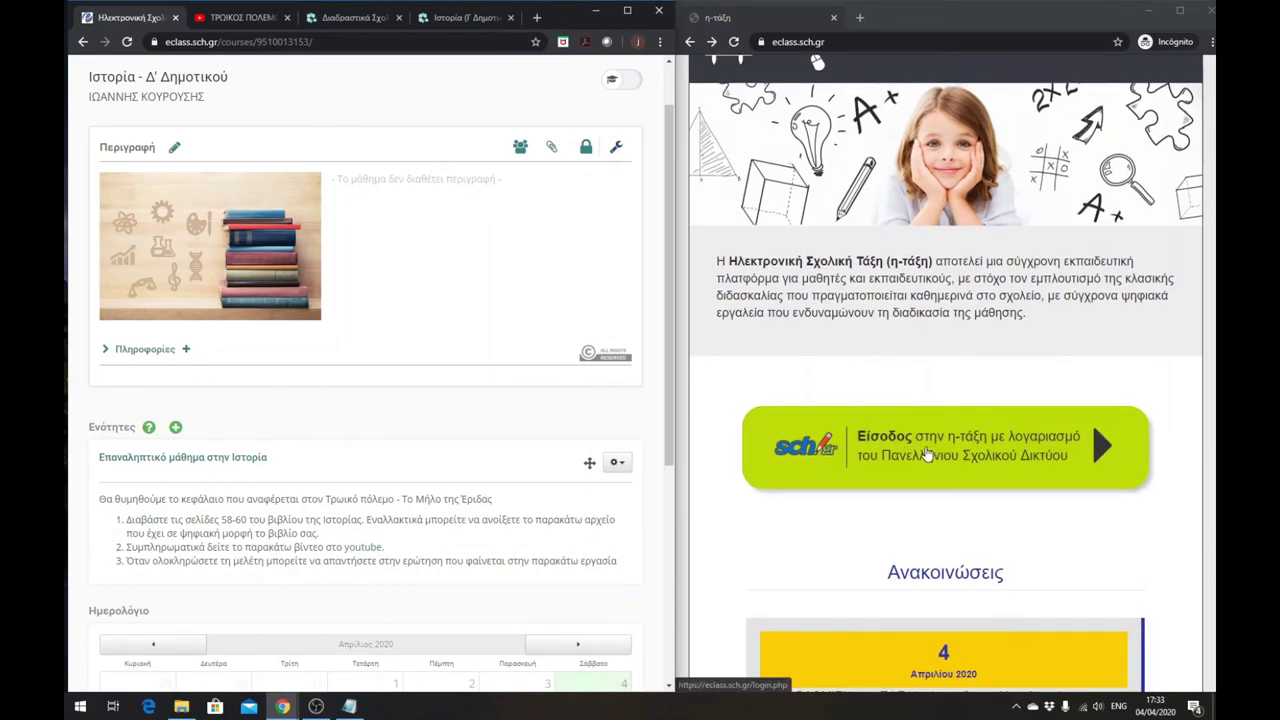
scroll(869, 340, up, 1)
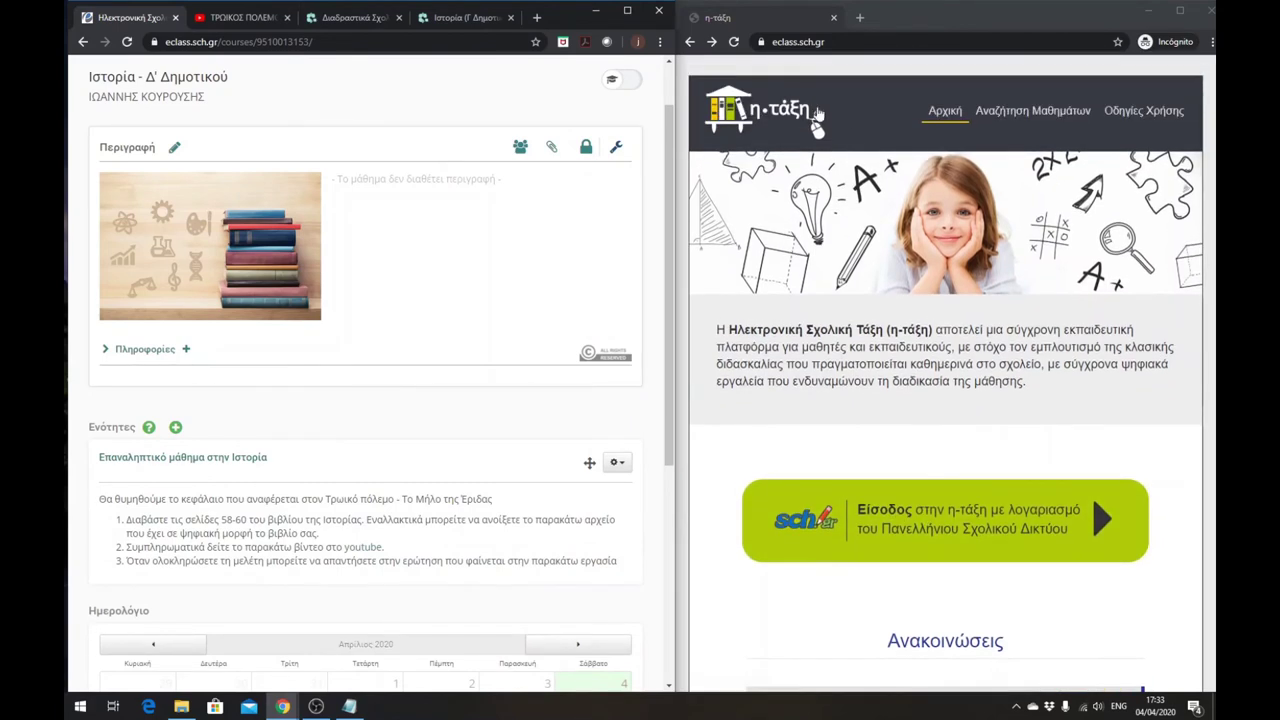
click(897, 521)
- Sign in with the student's username and password
click(862, 352)
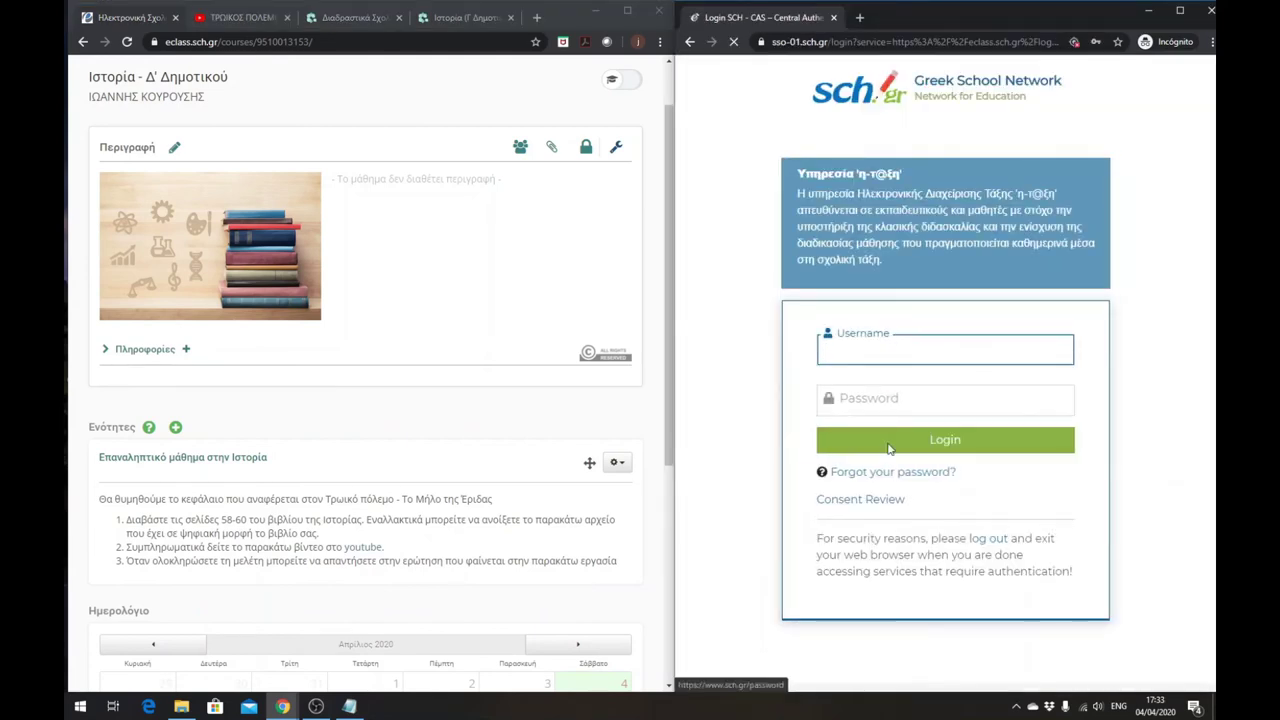
click(866, 353)
text(cucuvaria)
key(Tab)
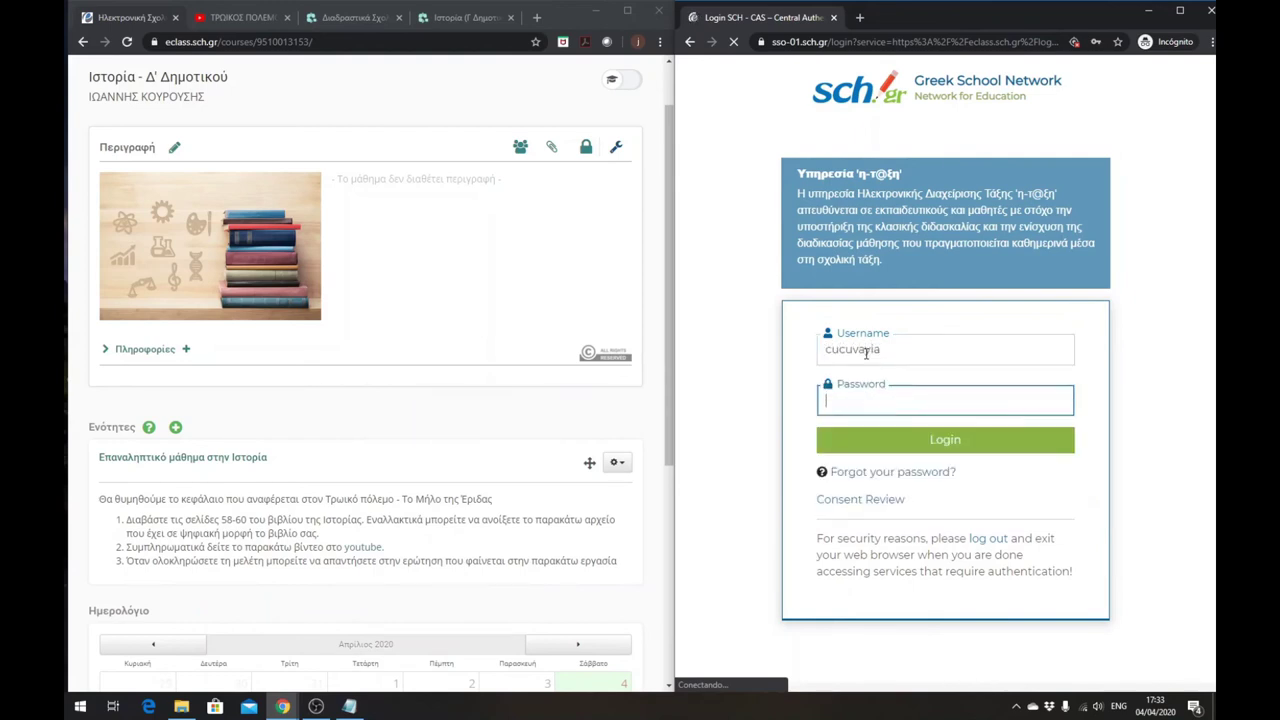
text(••••••)
key(Return)
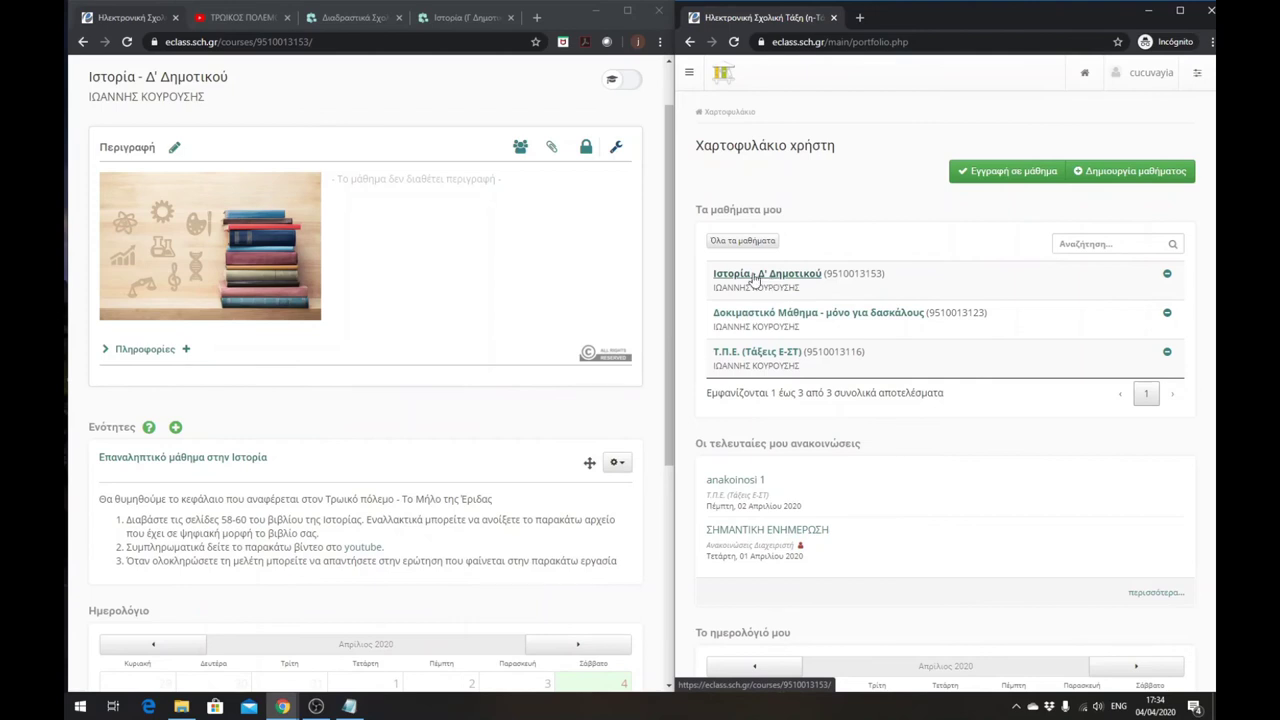
- Open the Ιστορία - Δ' Δημοτικού course and its unit Επαναληπτικό μάθημα στην Ιστορία
click(755, 280)
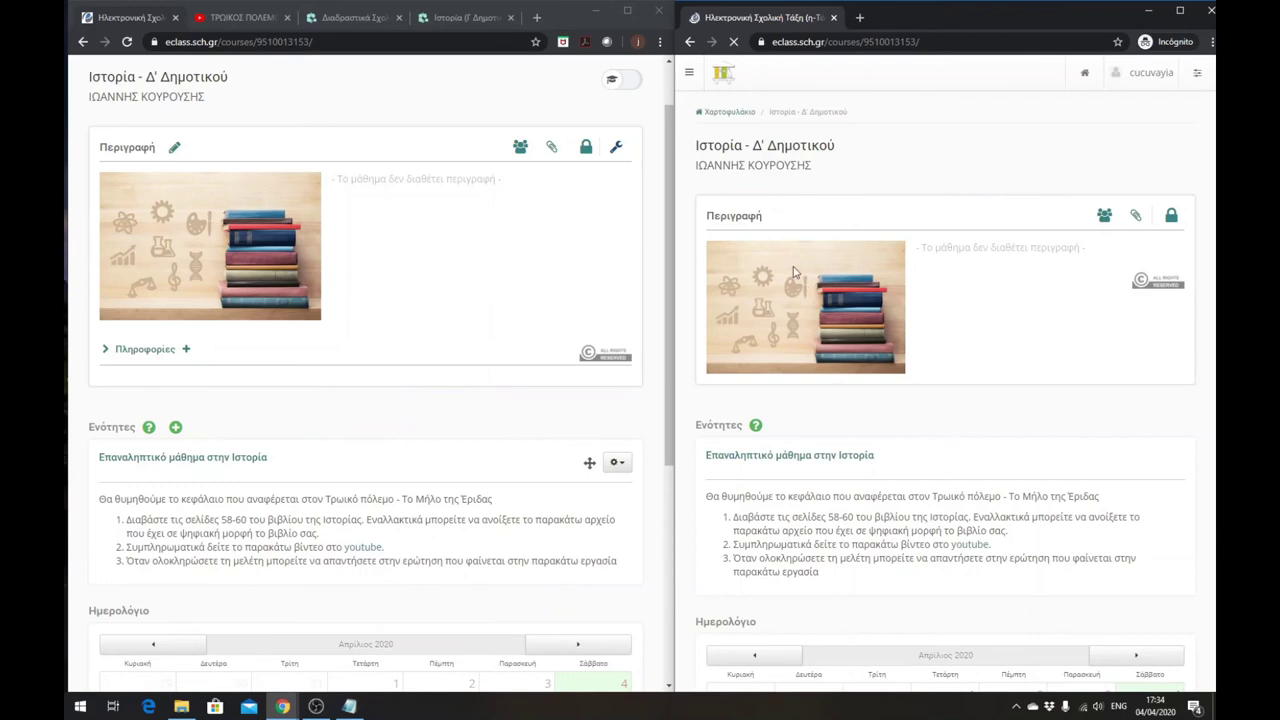
scroll(793, 272, down, 1)
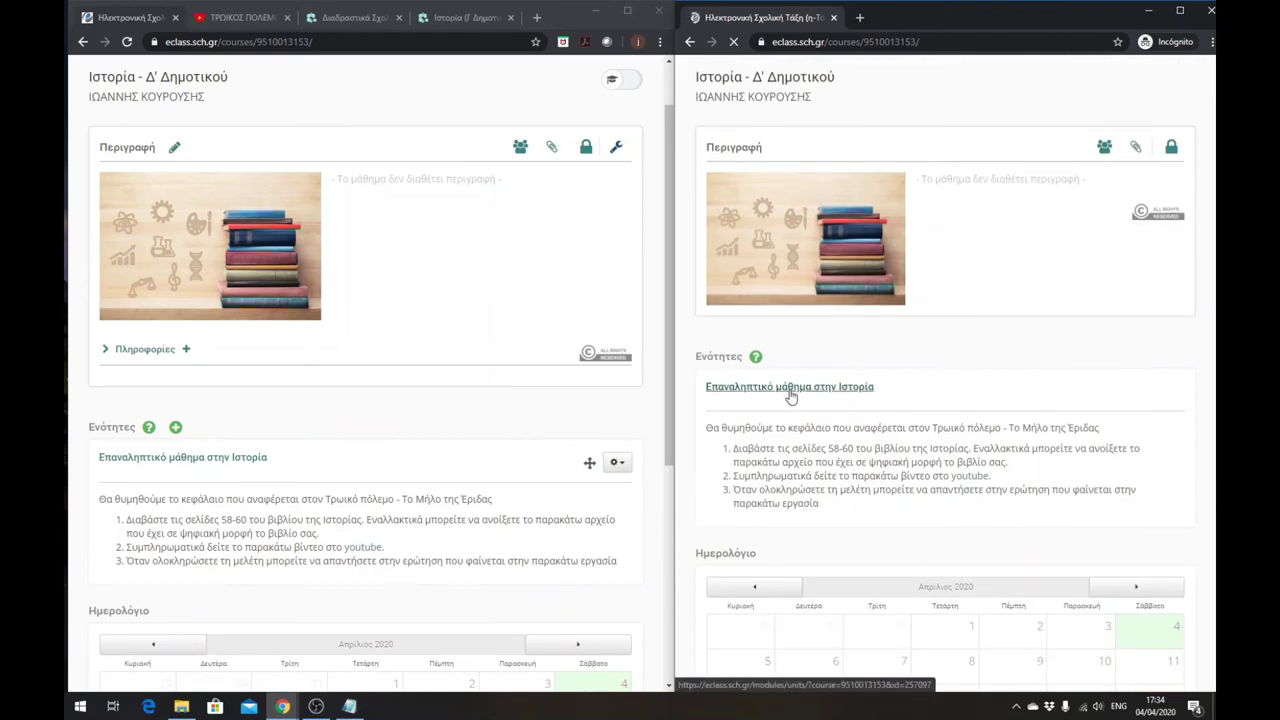
click(790, 394)
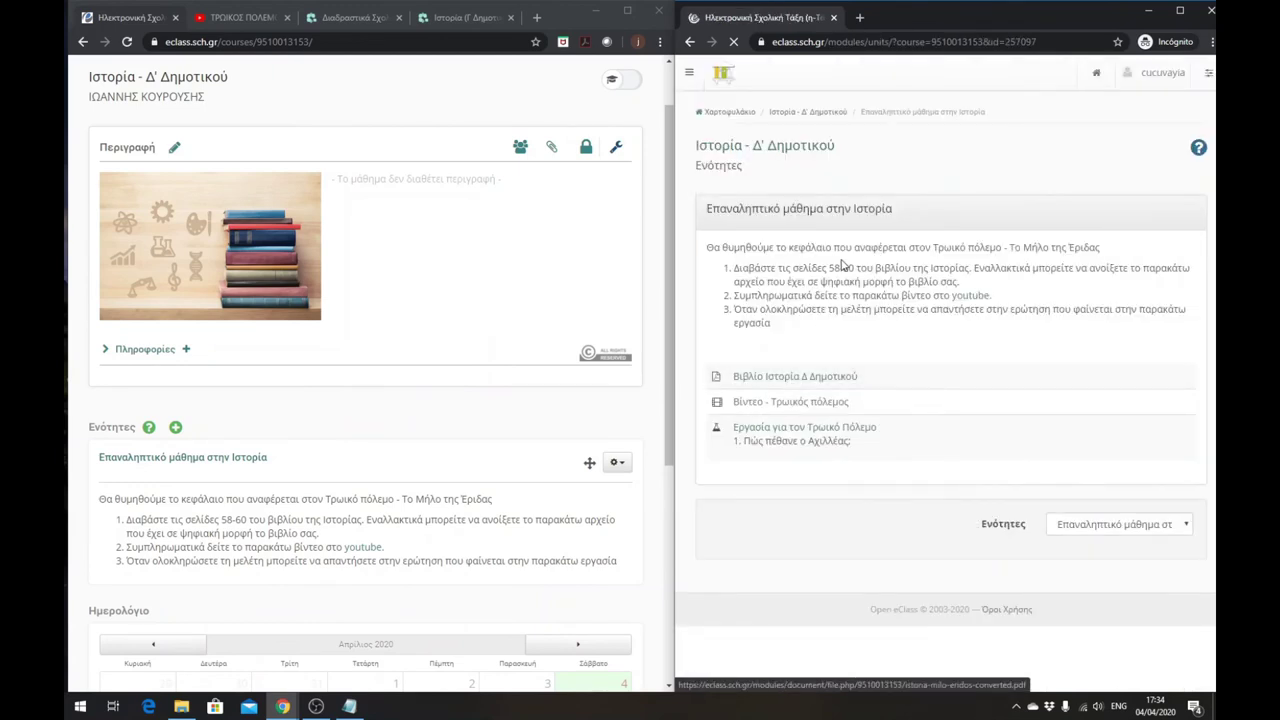
click(779, 380)
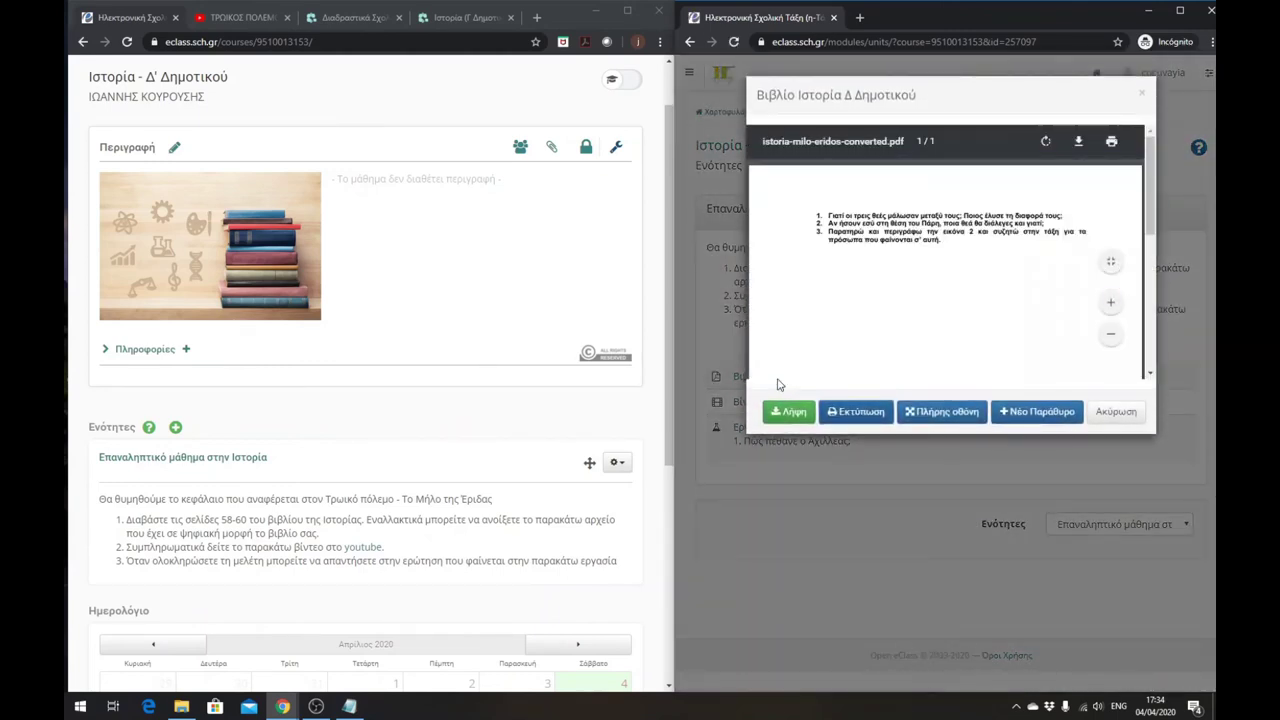
scroll(898, 288, down, 5)
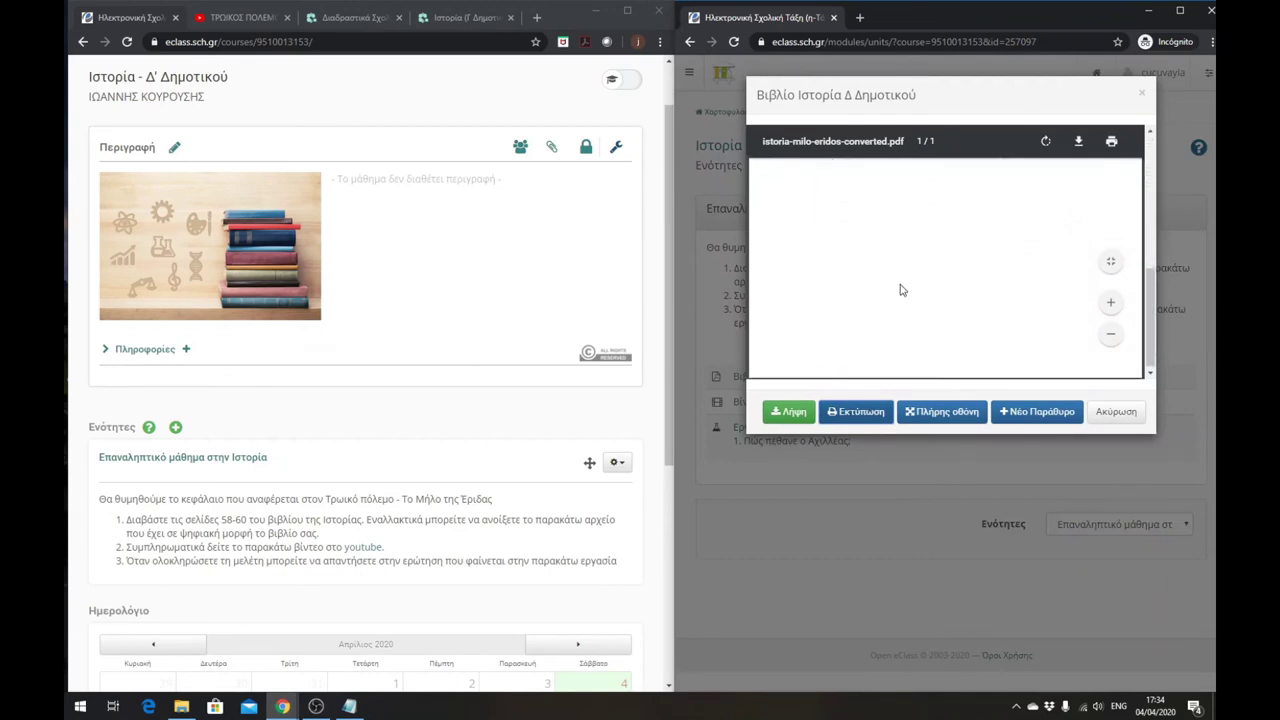
click(1105, 415)
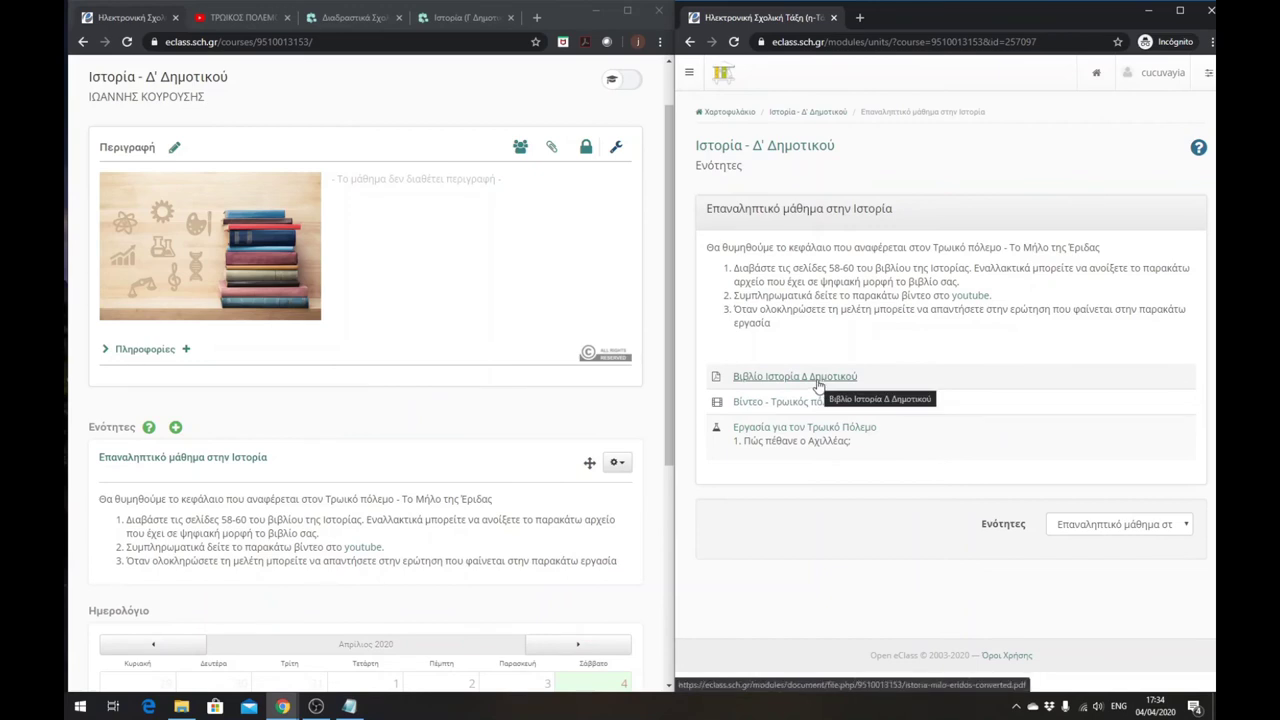
click(806, 402)
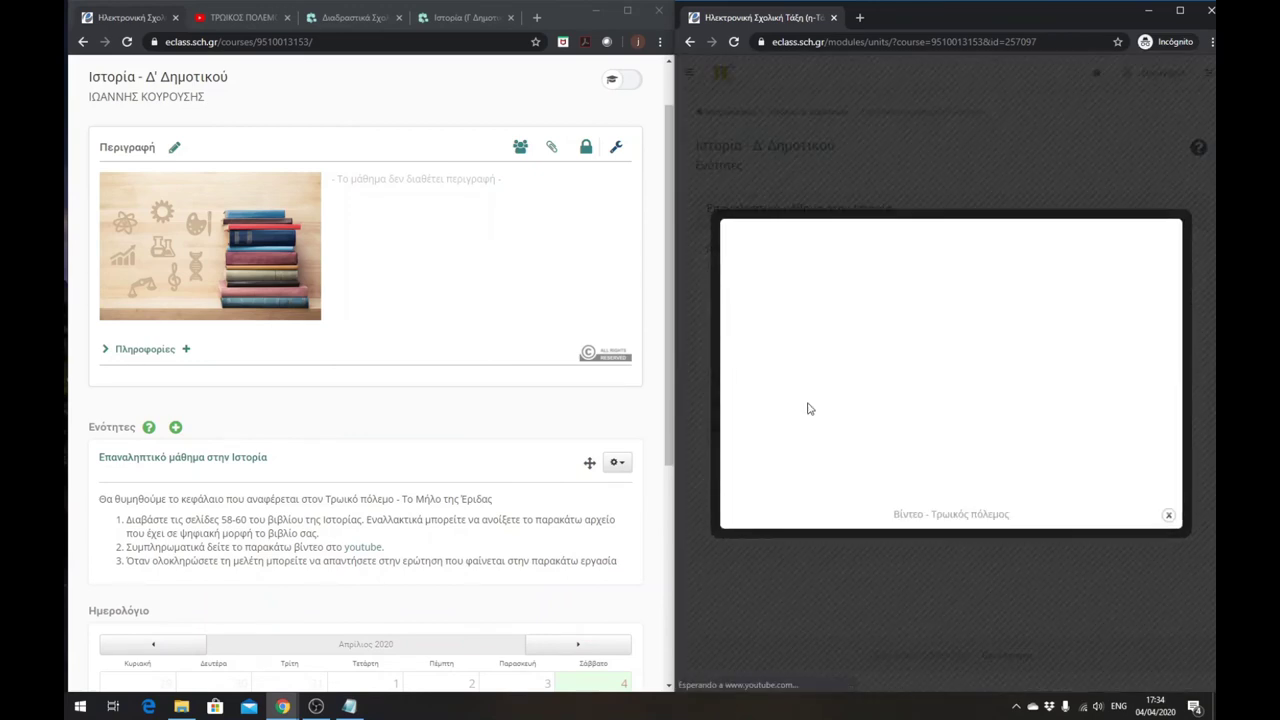
click(1168, 515)
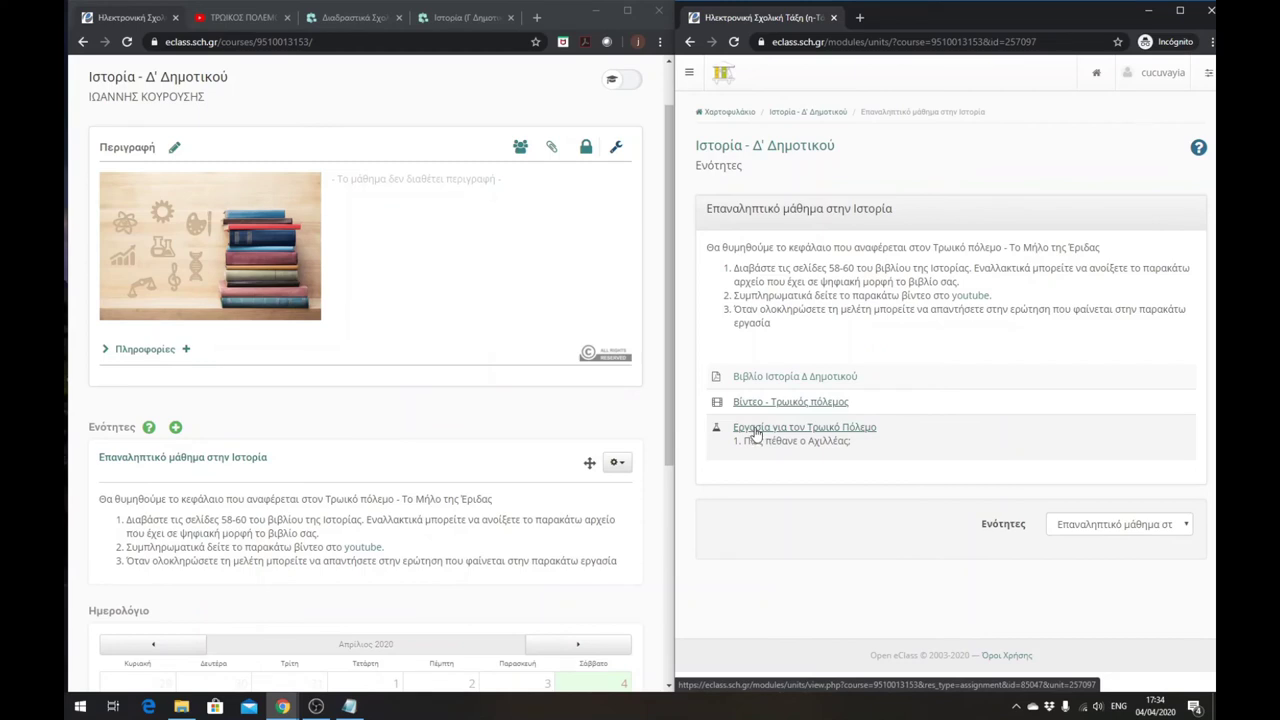
- Open Εργασία για τον Τρωικό Πόλεμο and download its attached istoria-milo-eridos (1).doc
click(757, 433)
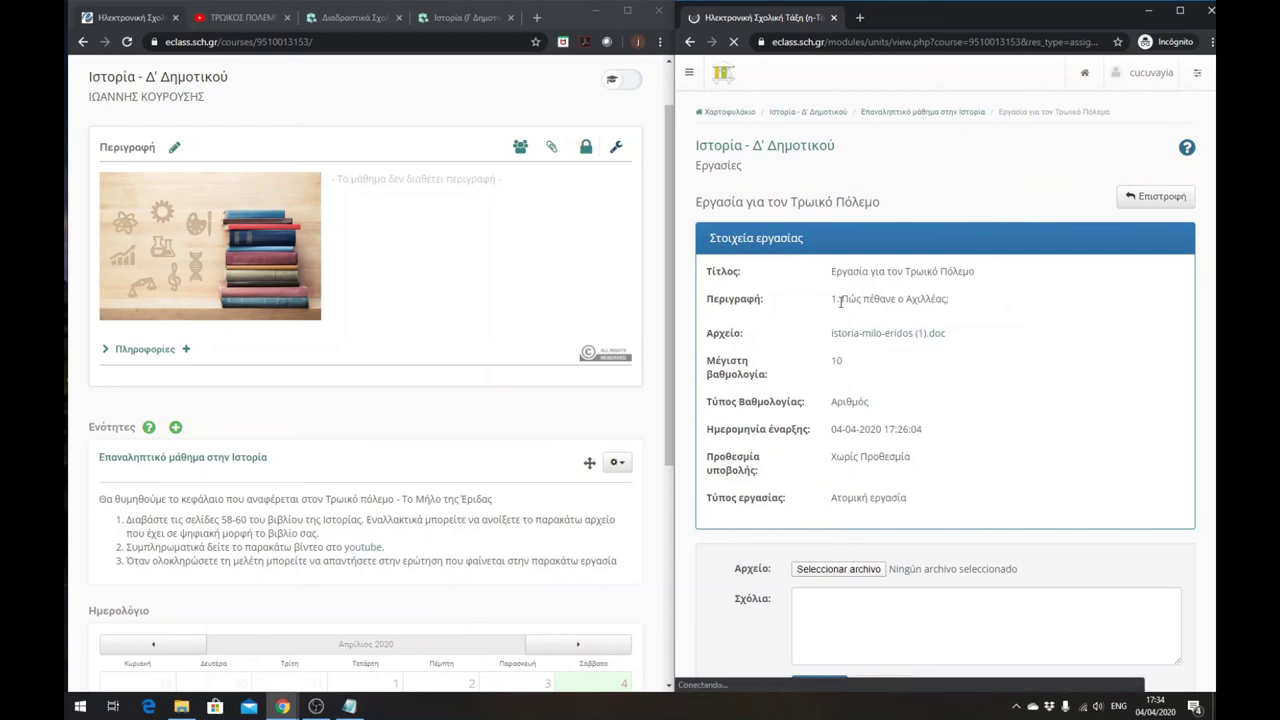
drag(829, 305, 952, 301)
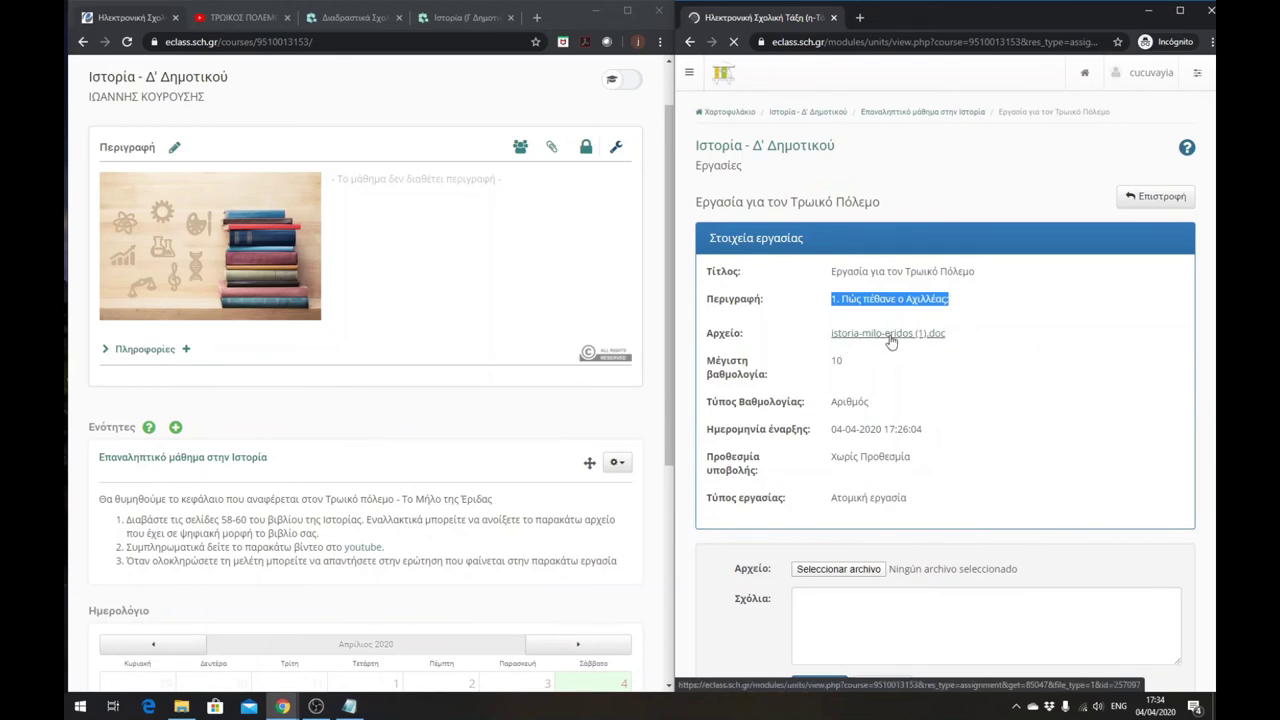
click(888, 337)
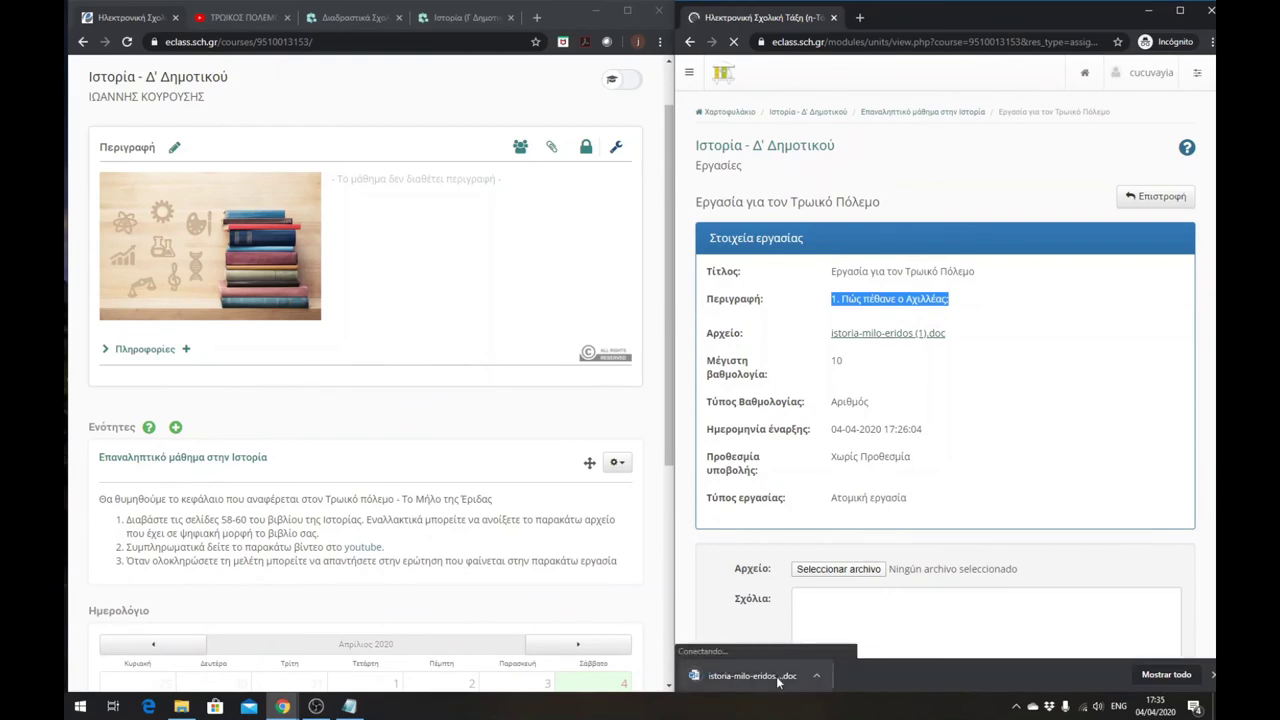
scroll(912, 462, down, 2)
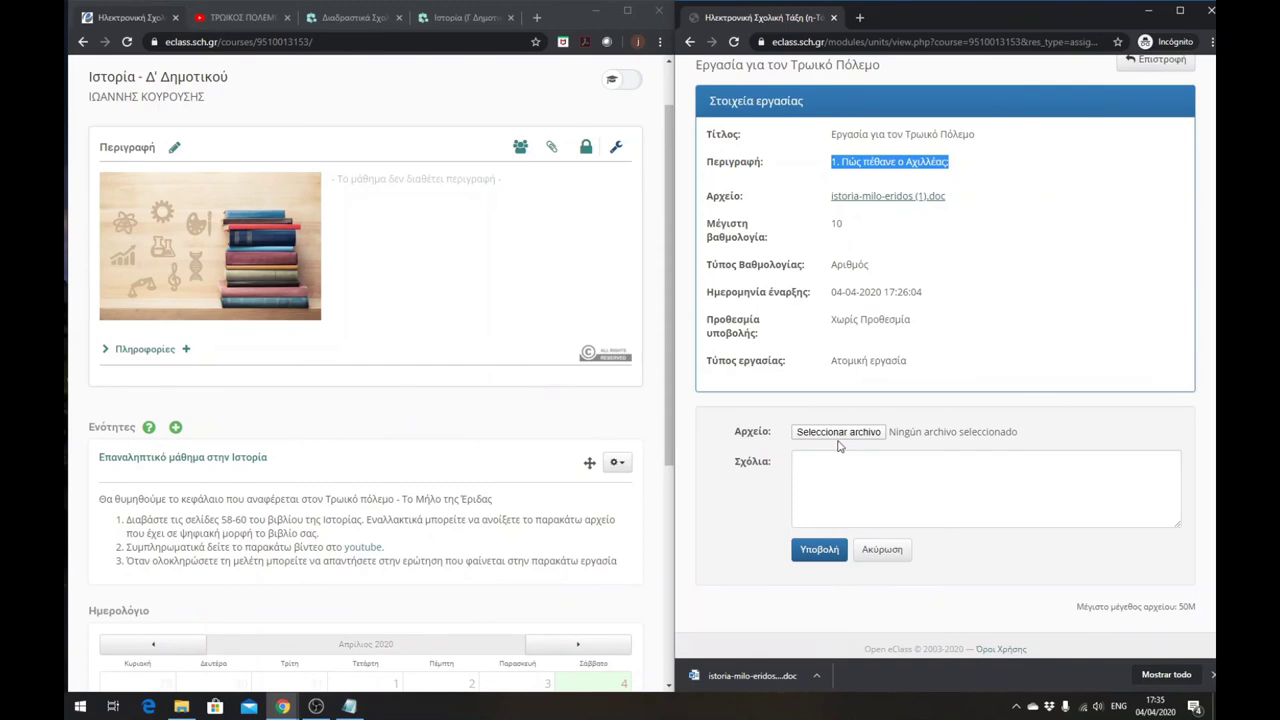
scroll(815, 441, down, 1)
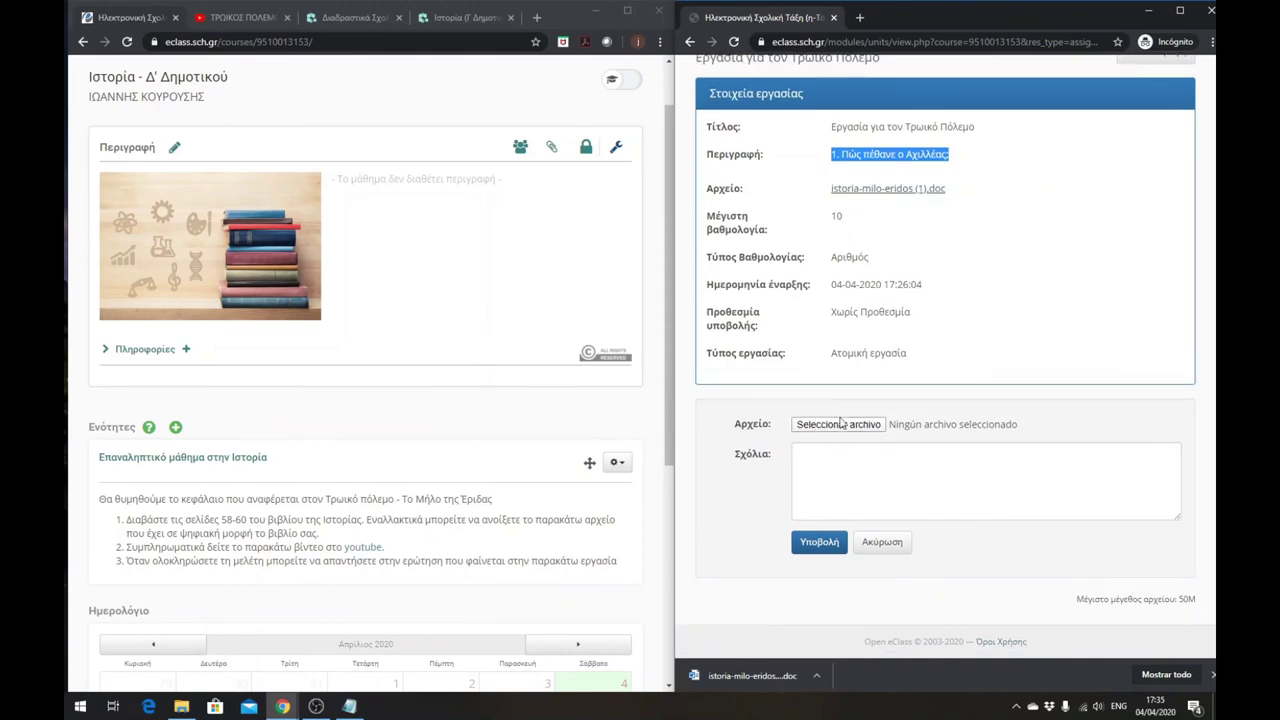
- Attach istoria-milo-eridos (apanthisi).doc as the answer file for the Trojan War assignment
click(840, 425)
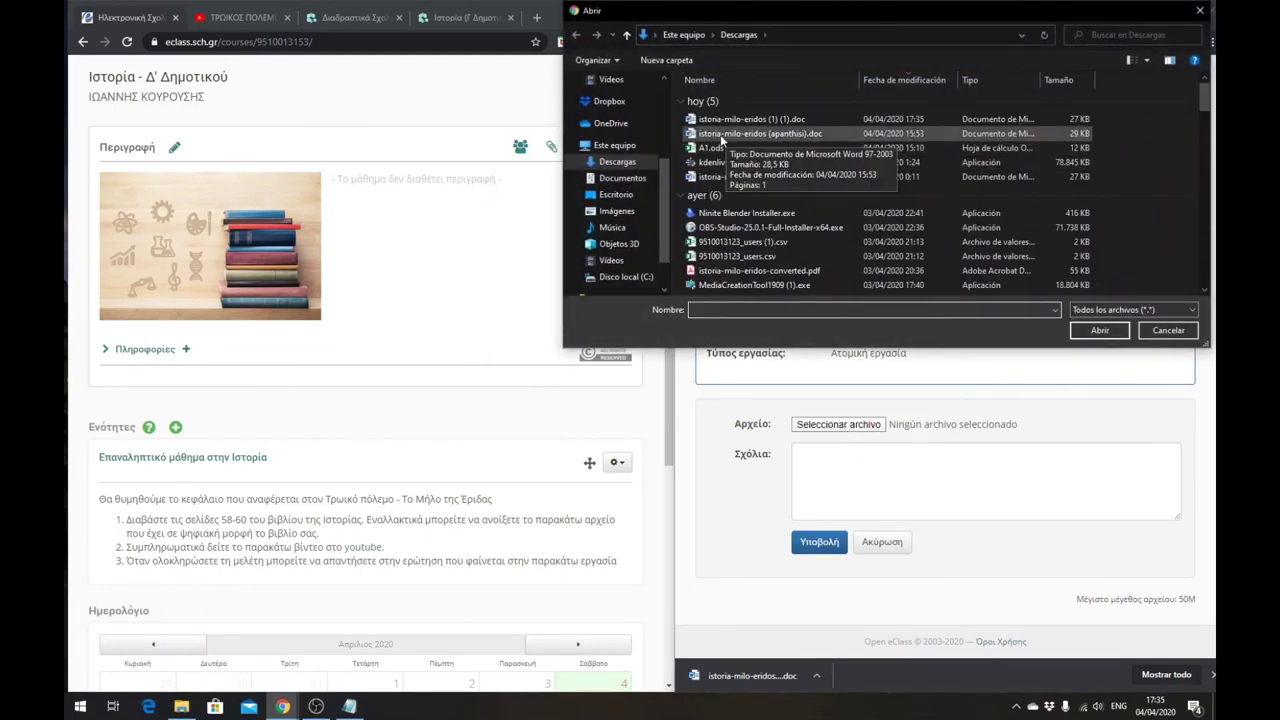
click(720, 137)
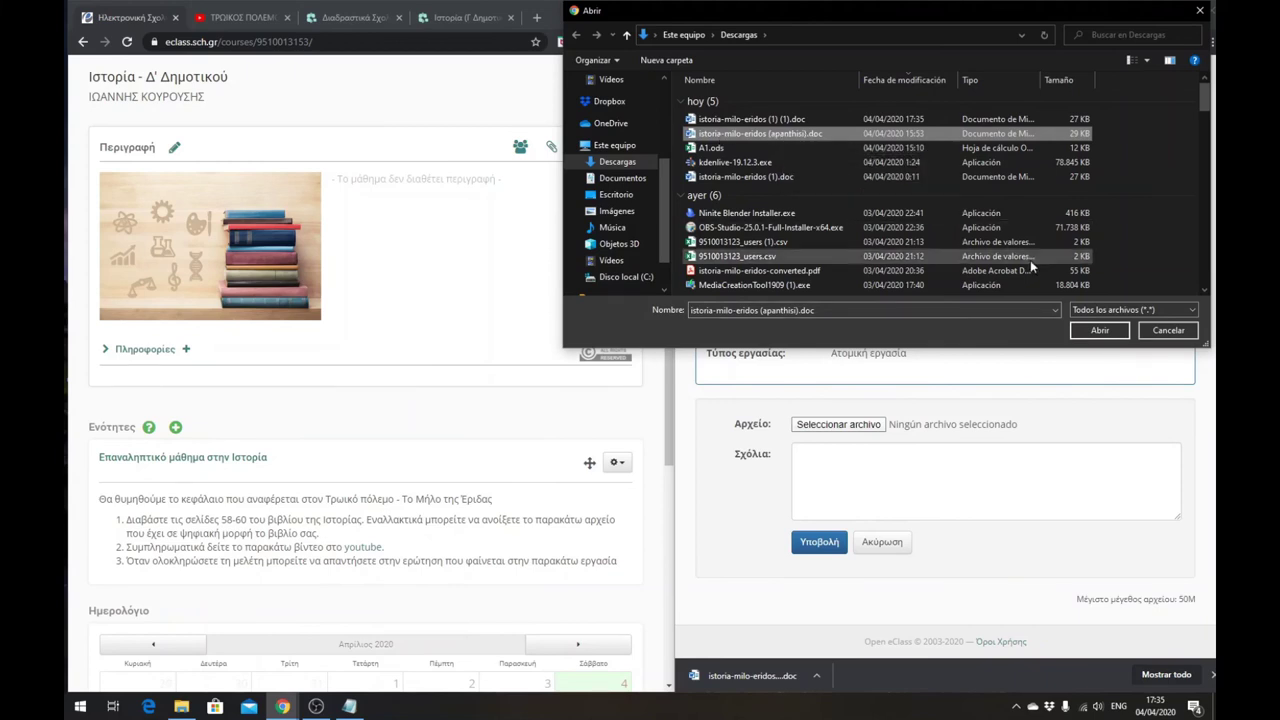
click(1108, 334)
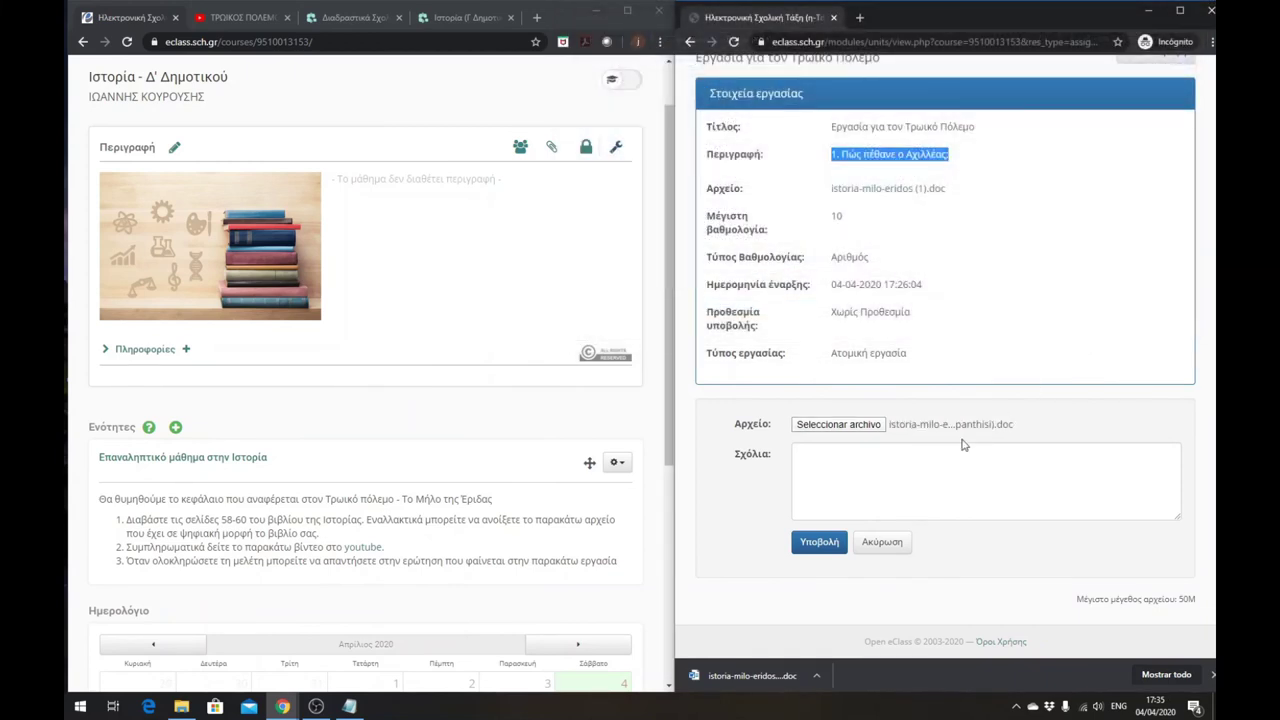
- Submit the assignment answer, then switch to the teacher's browser window
click(810, 457)
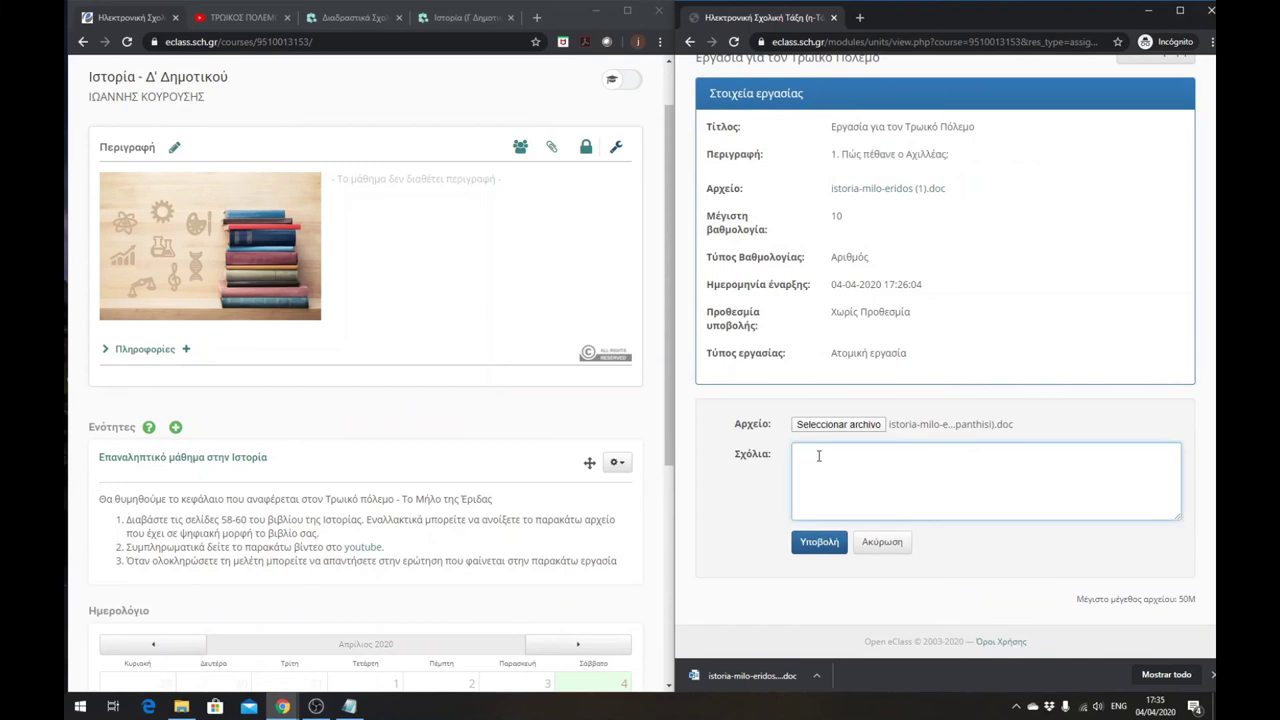
click(819, 545)
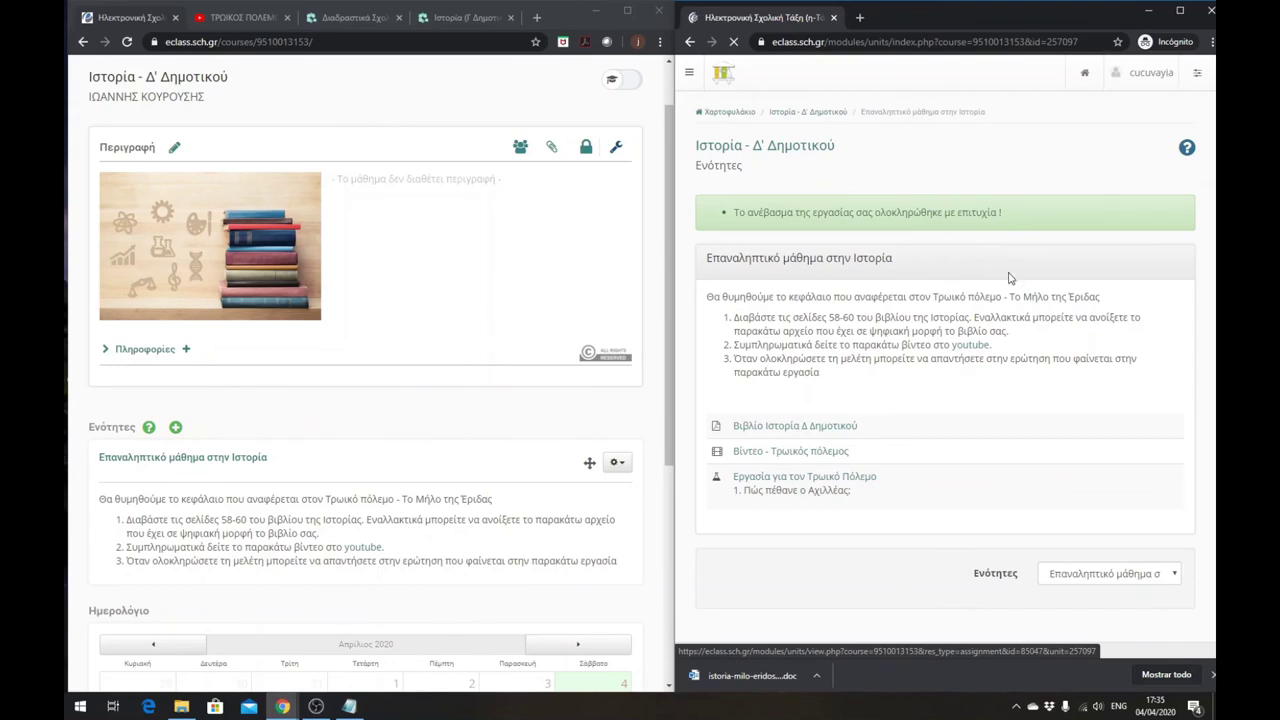
click(417, 416)
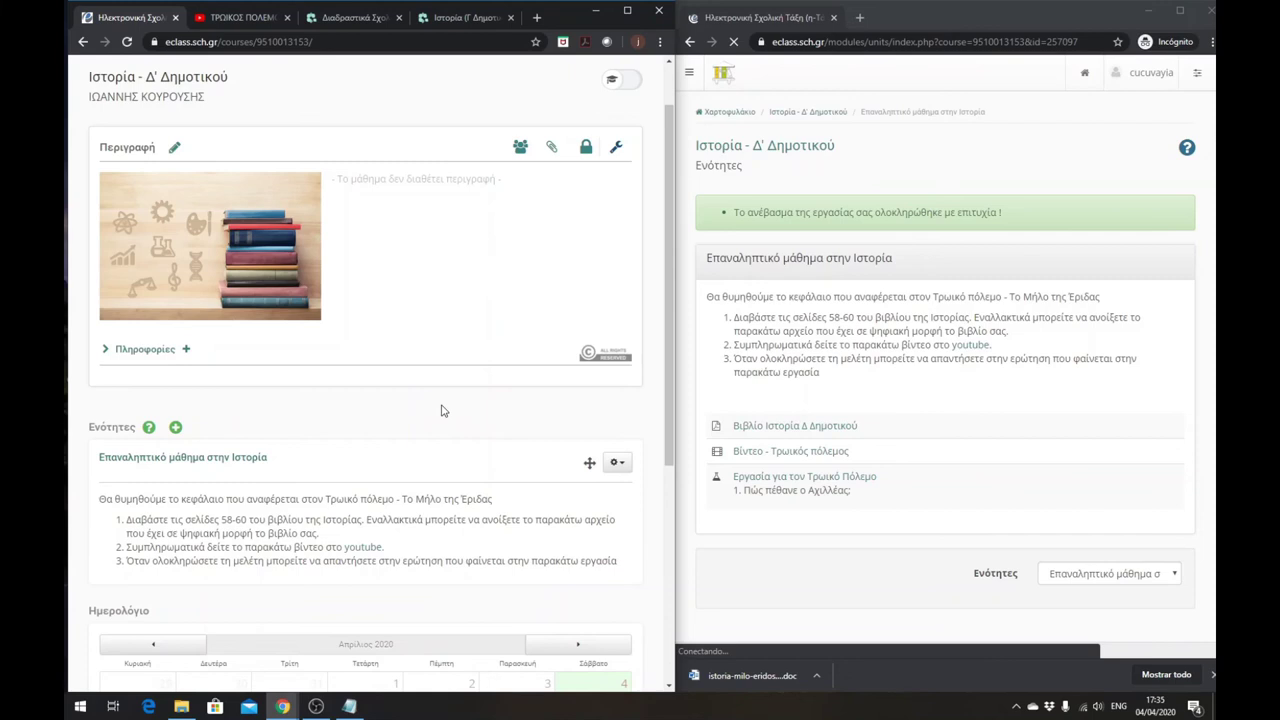
scroll(444, 420, down, 1)
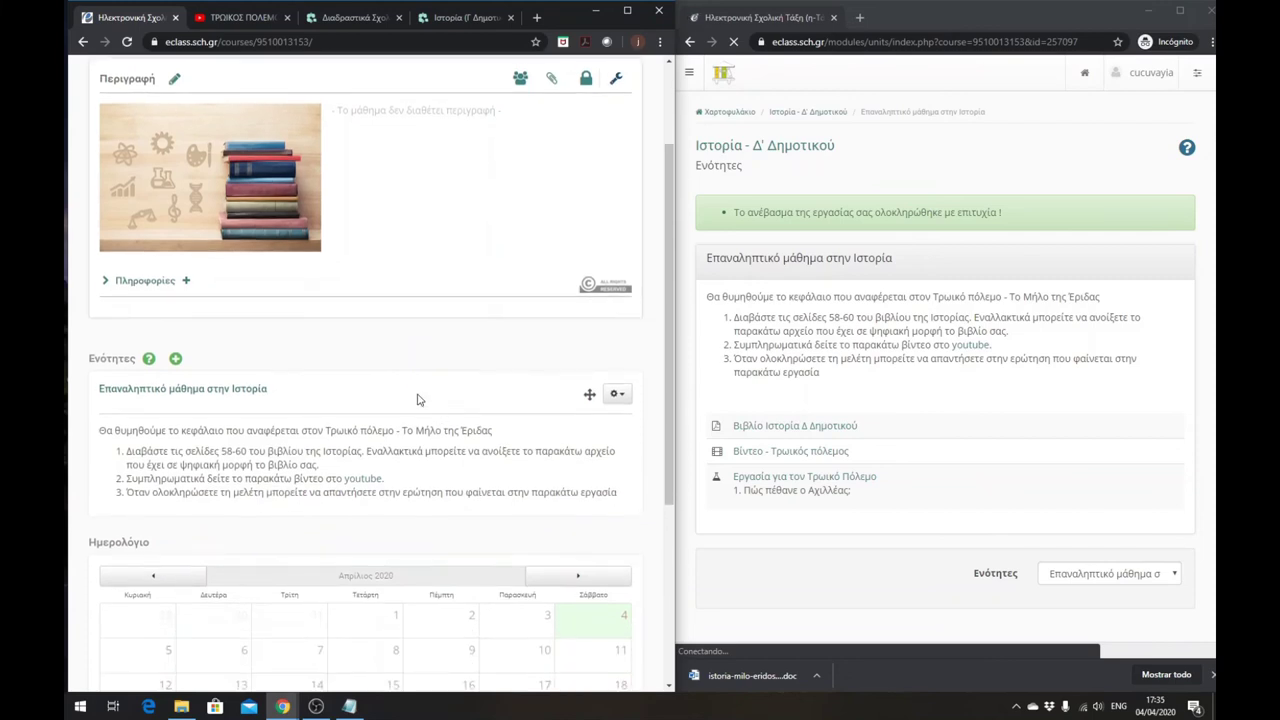
- As the teacher, open the history unit's assignment and download the student's submitted answer
click(205, 393)
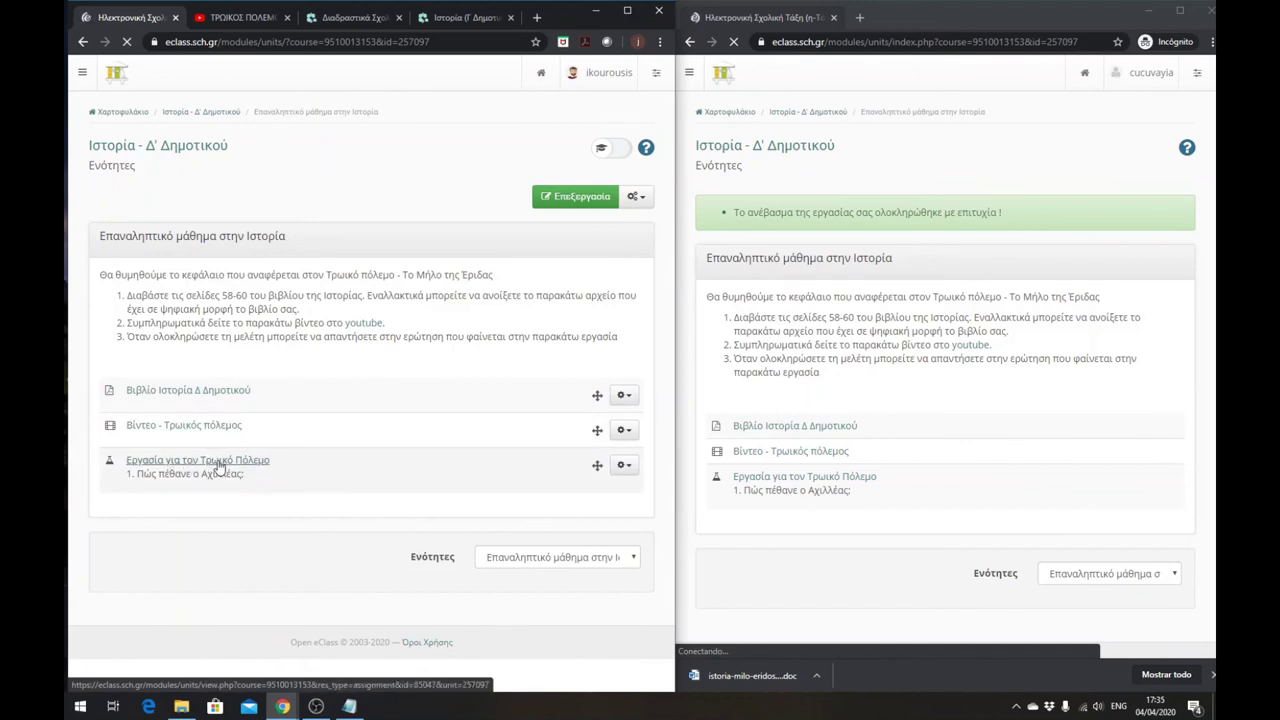
click(219, 466)
scroll(233, 457, down, 1)
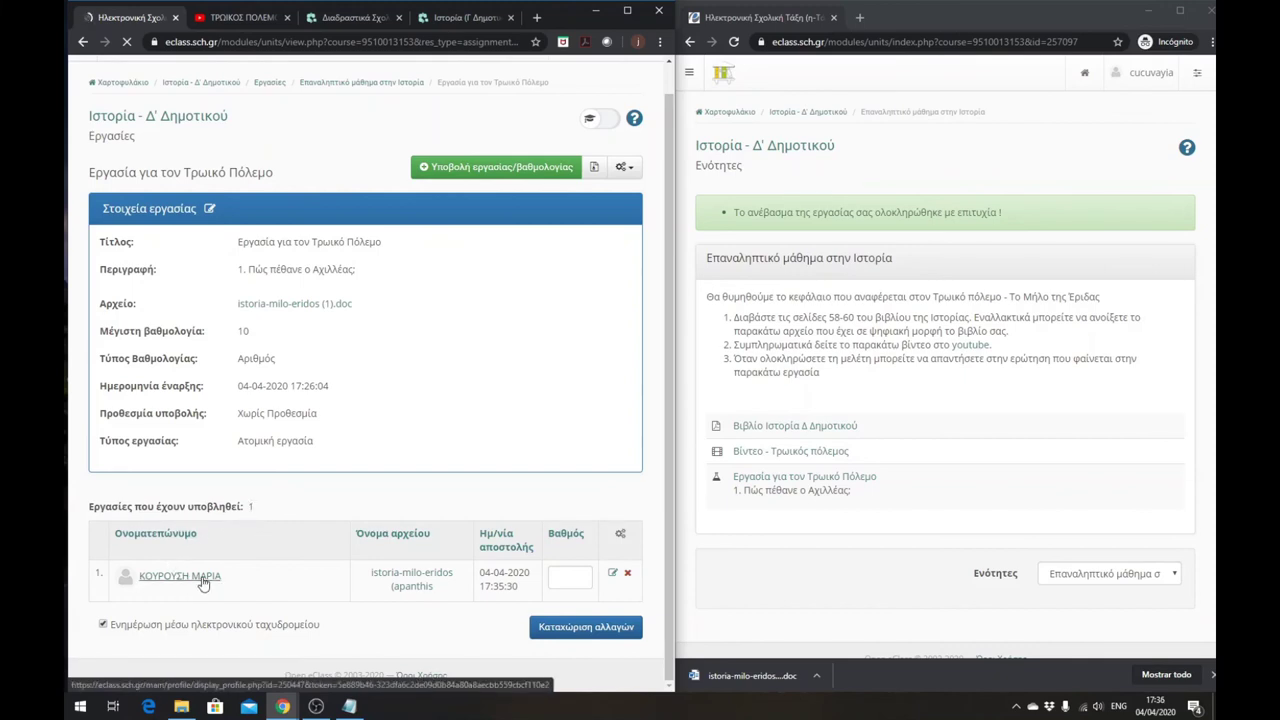
click(420, 592)
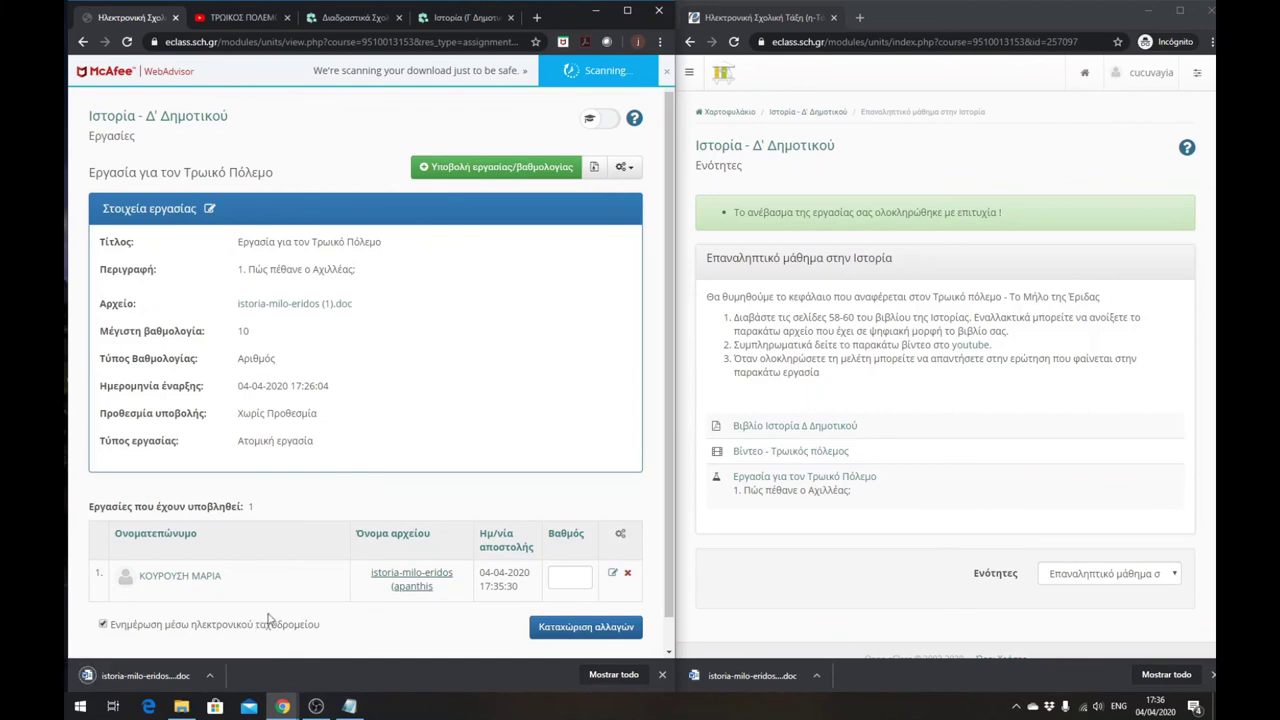
- Try grading the submission, recover from the error, and return to the Ιστορία - Δ' Δημοτικού course home
click(564, 580)
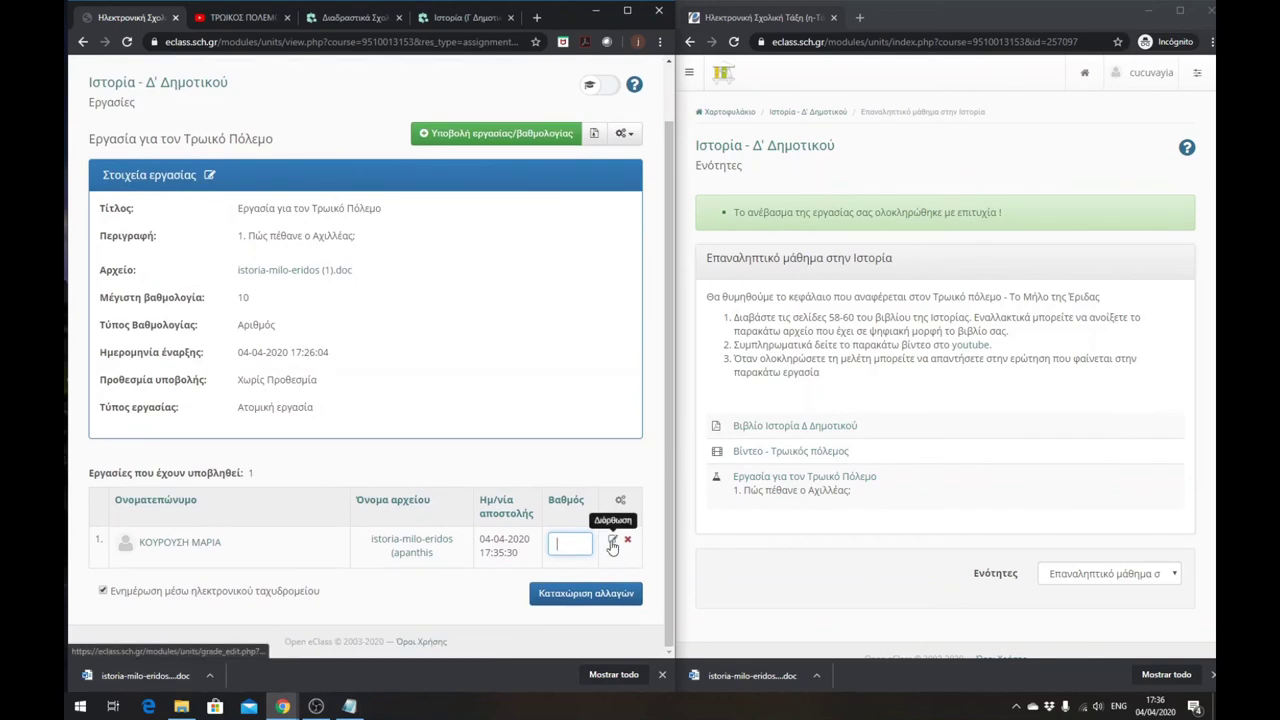
click(613, 543)
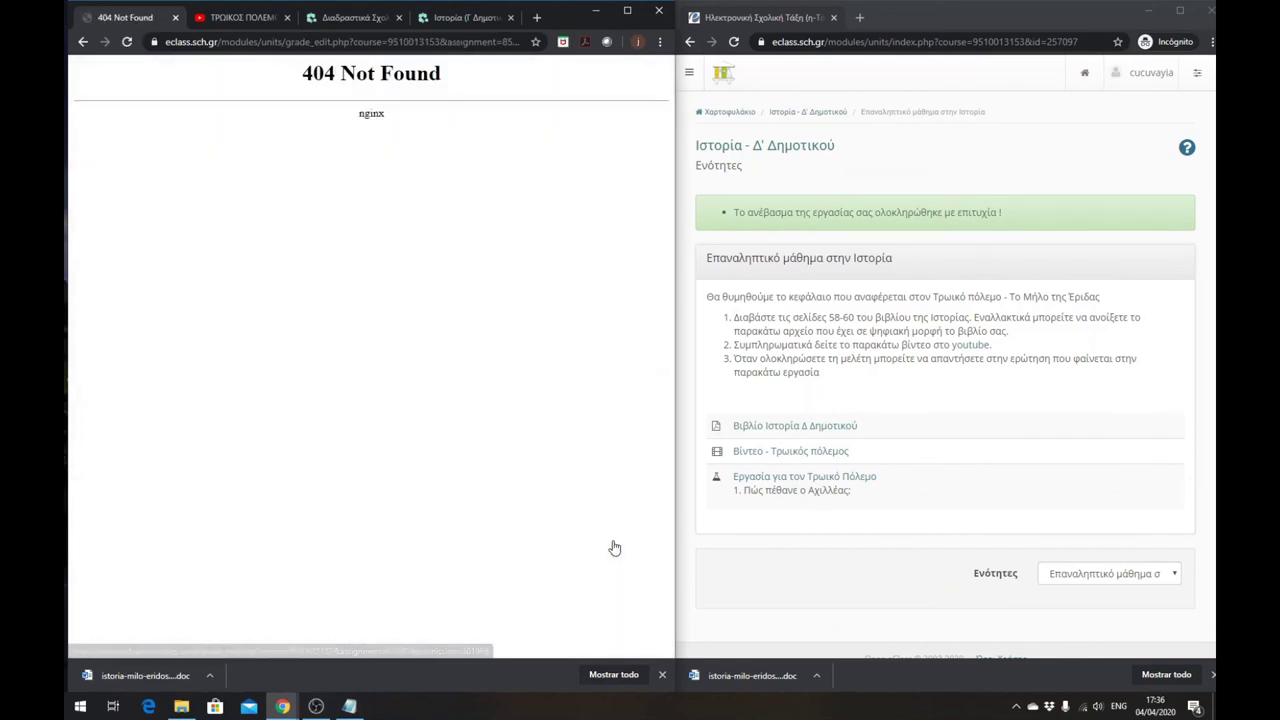
click(83, 47)
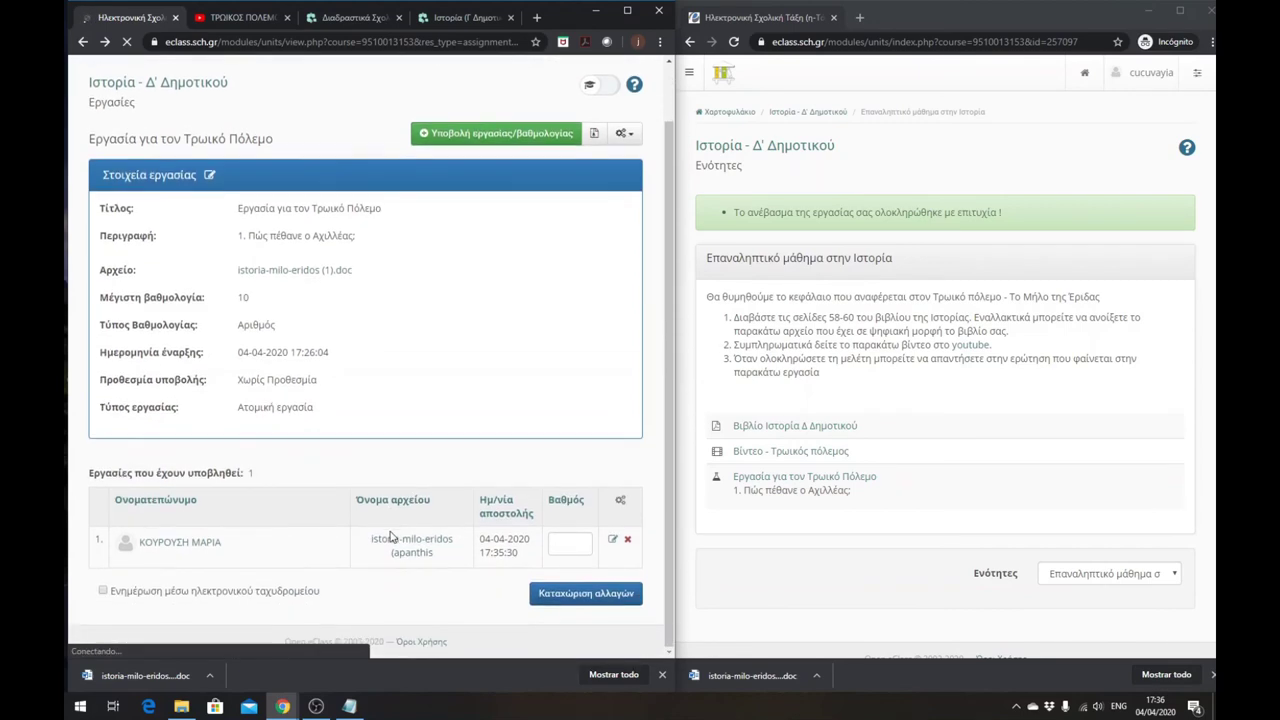
click(568, 545)
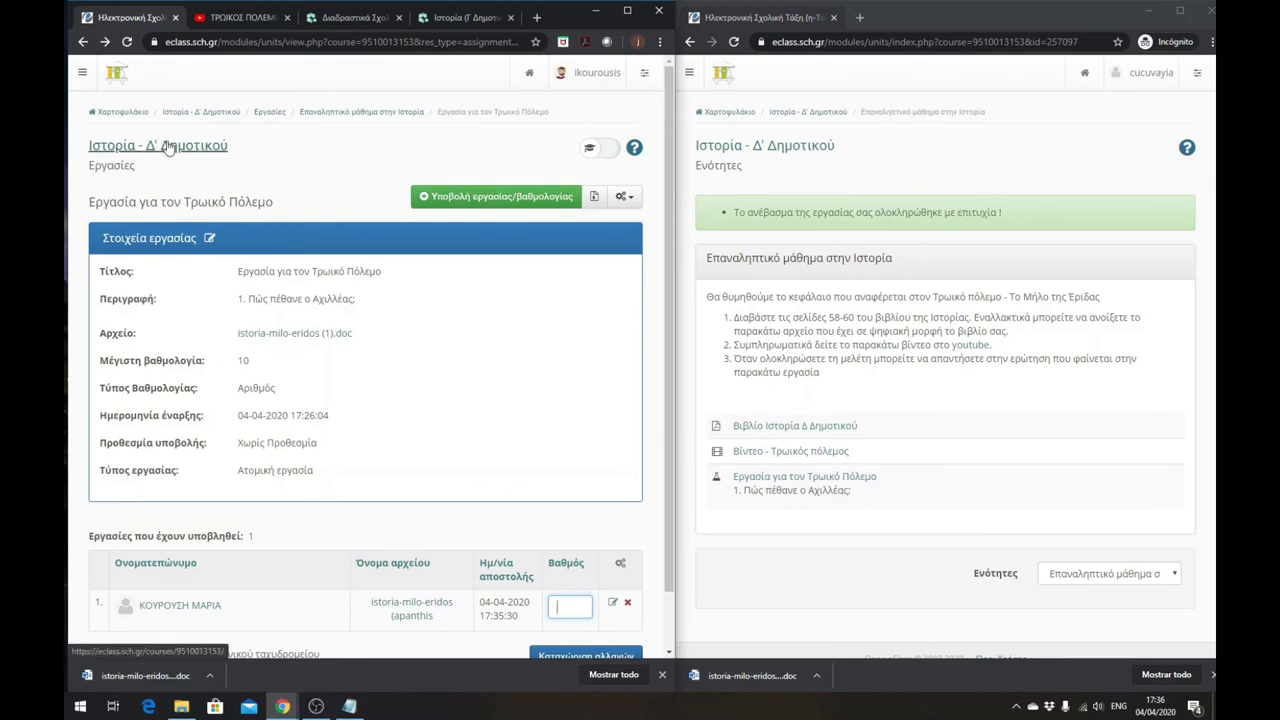
click(171, 150)
scroll(358, 299, down, 1)
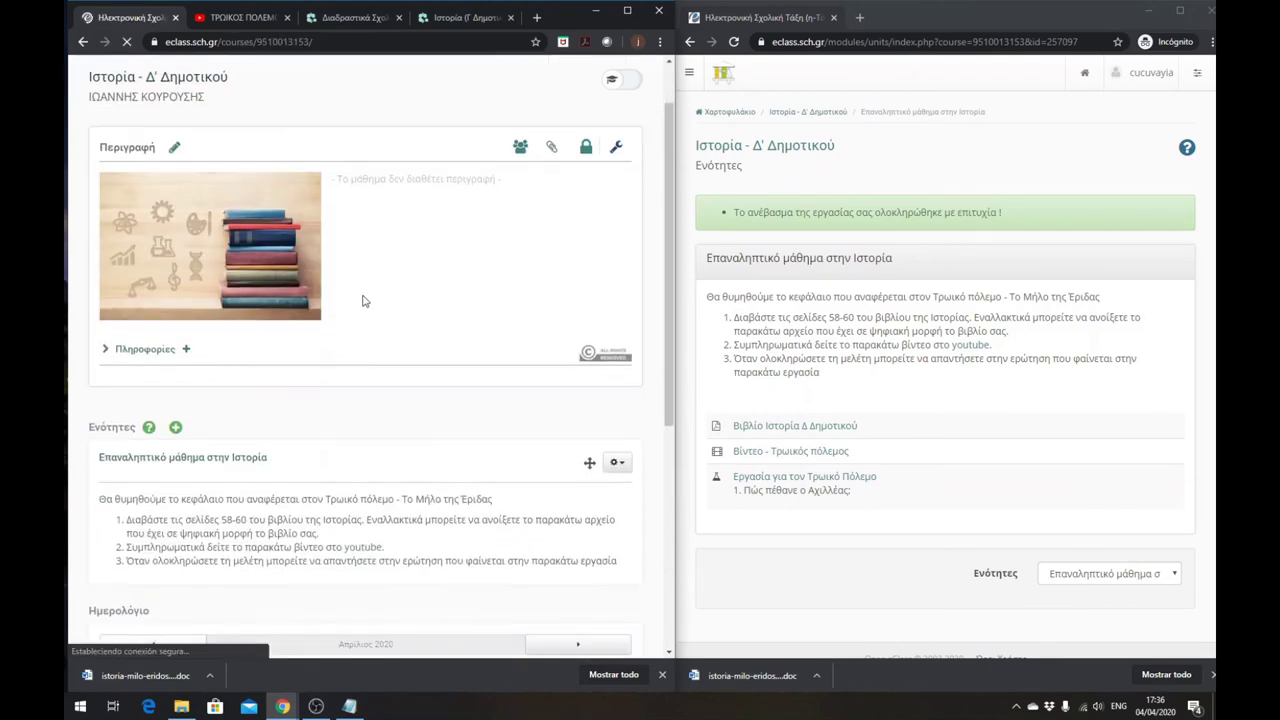
- Open the History course home in the student's window and widen it across the screen
click(776, 150)
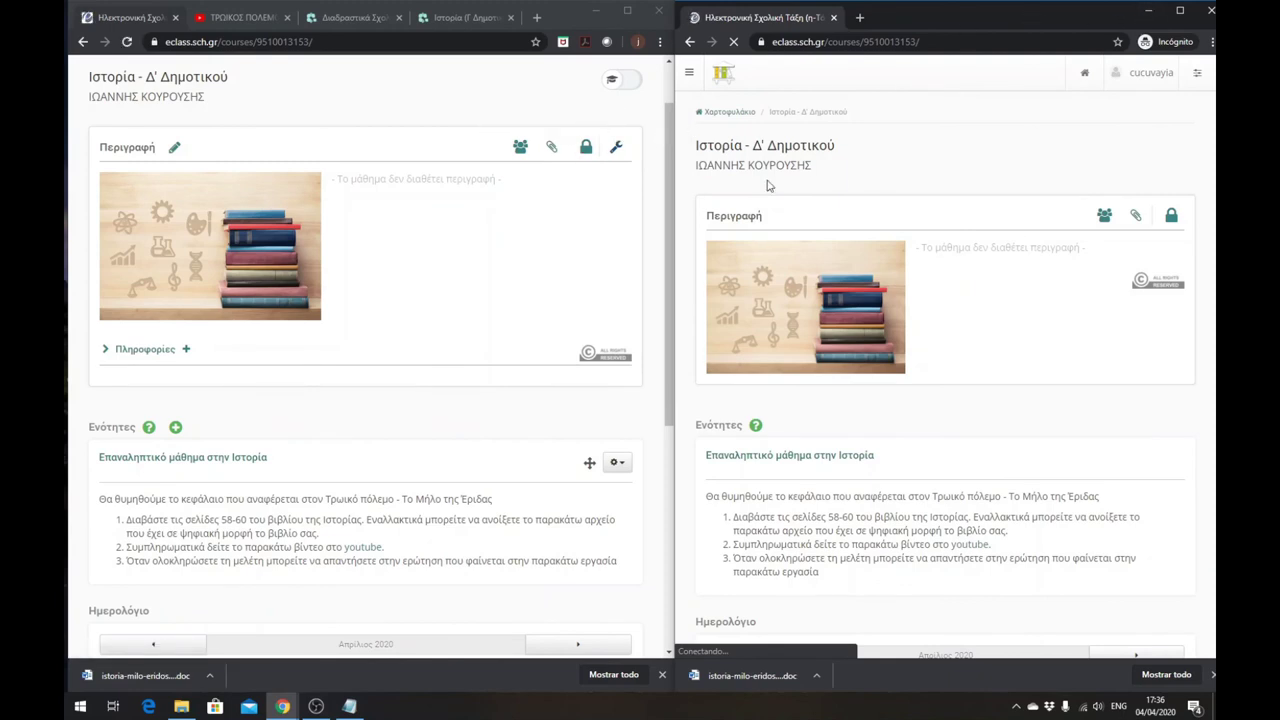
drag(675, 197, 318, 205)
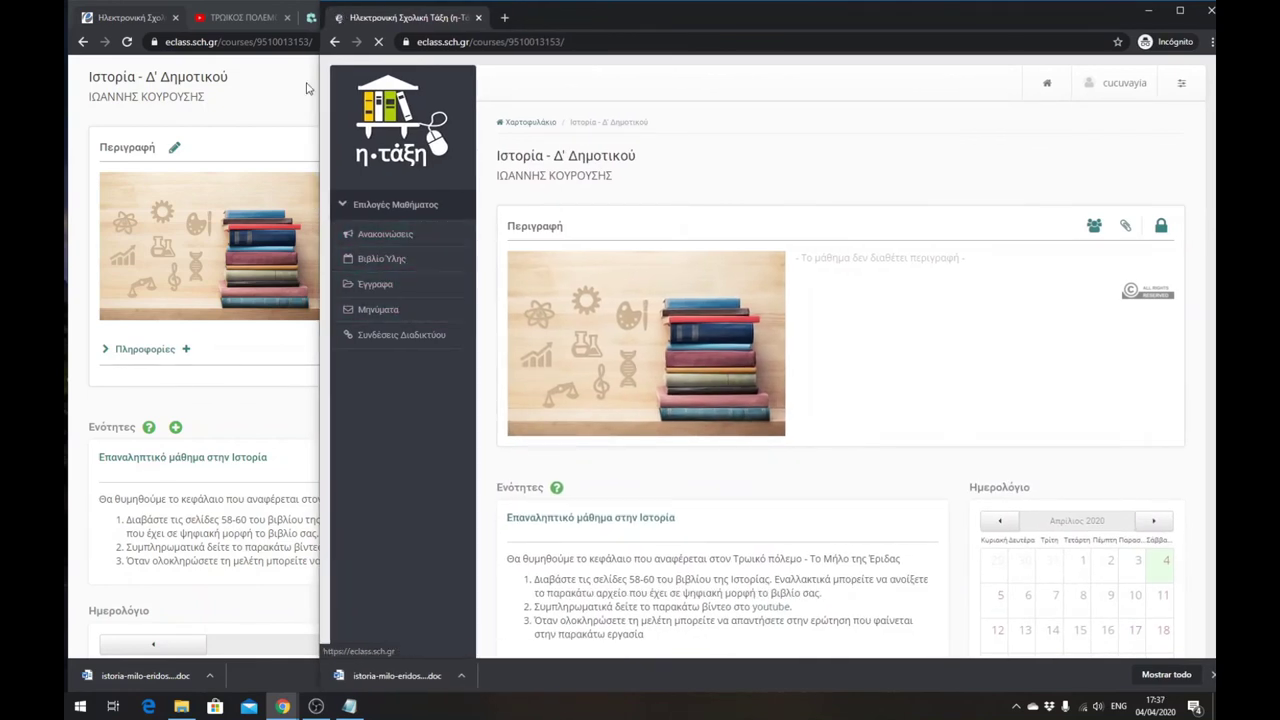
drag(318, 108, 66, 135)
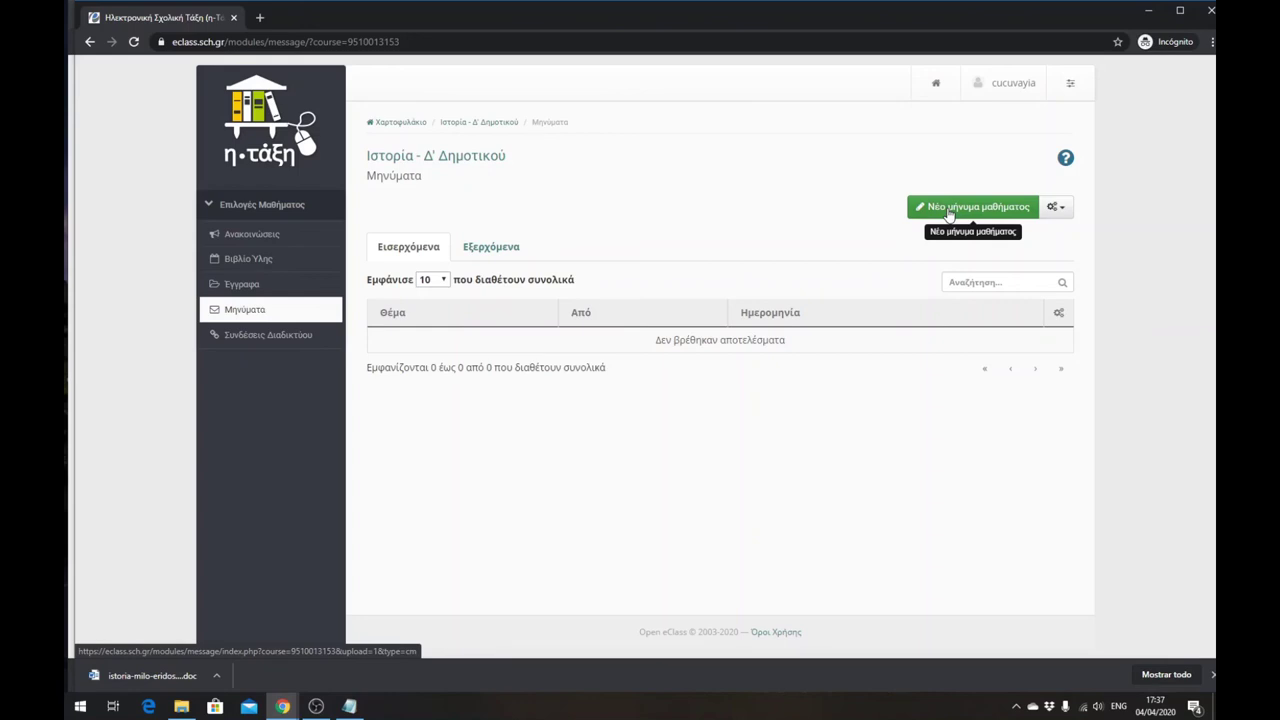
- Start a new course message addressed to the teacher
click(949, 207)
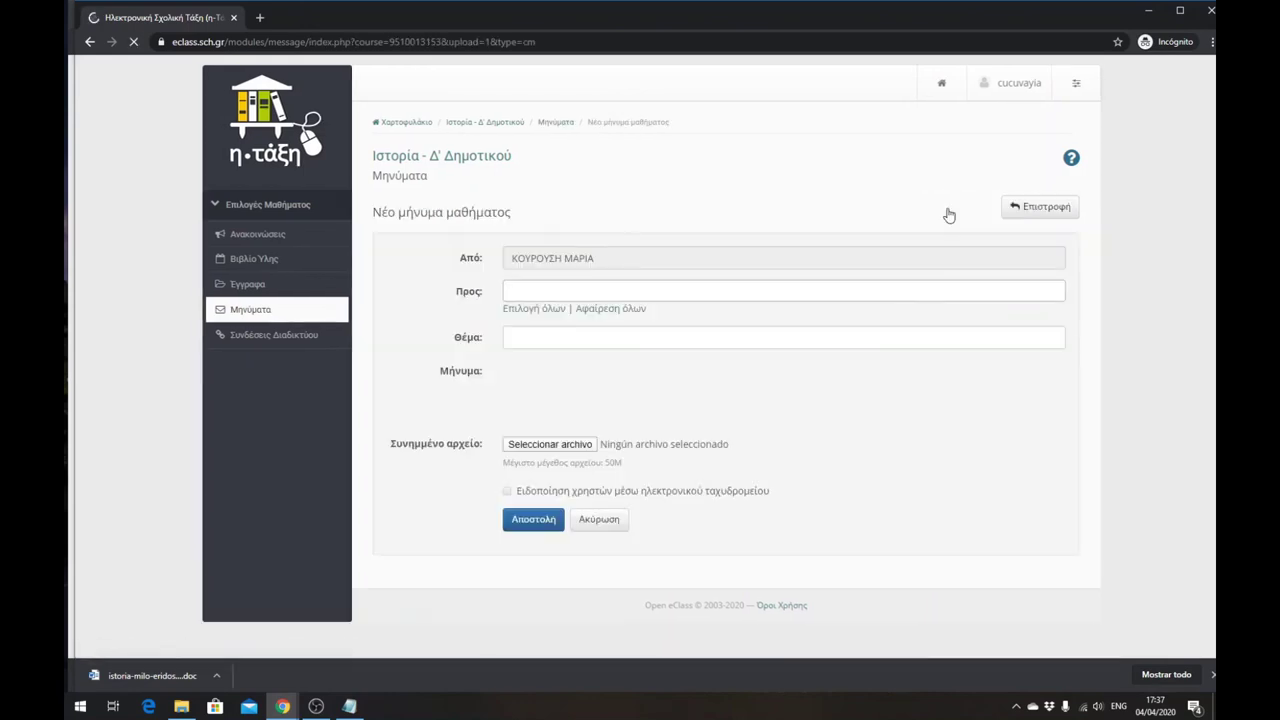
click(521, 291)
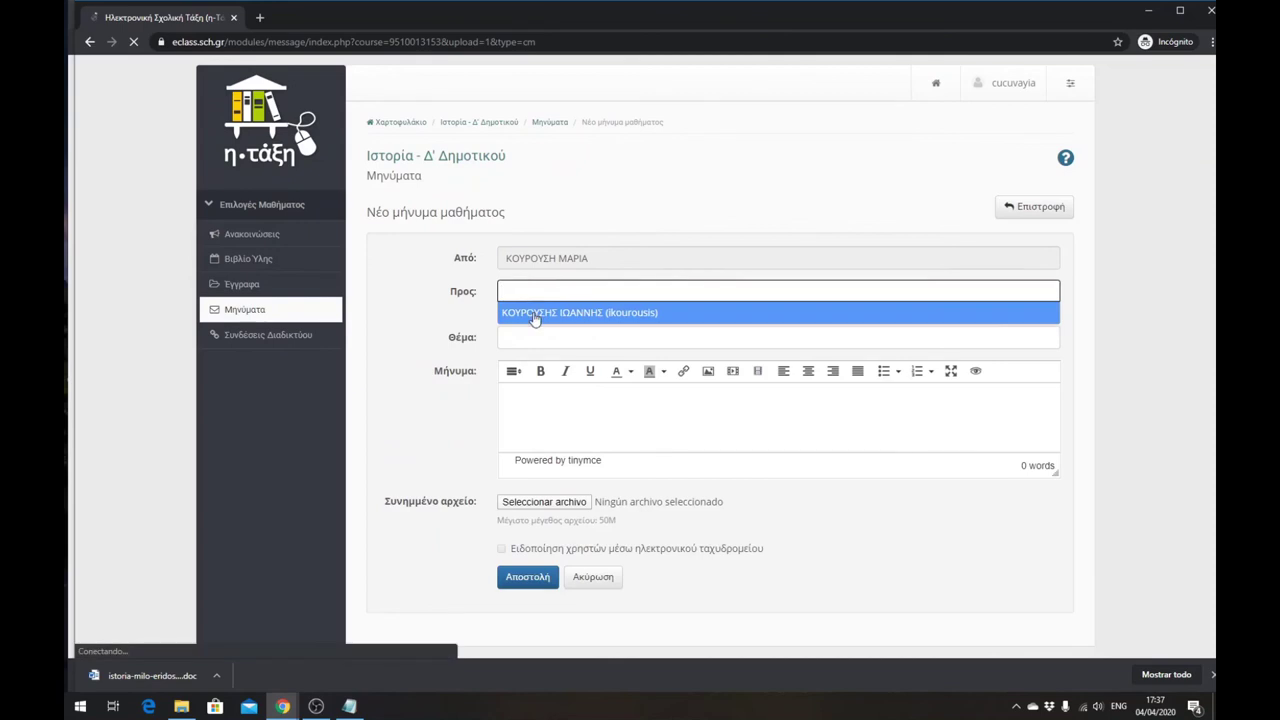
click(522, 315)
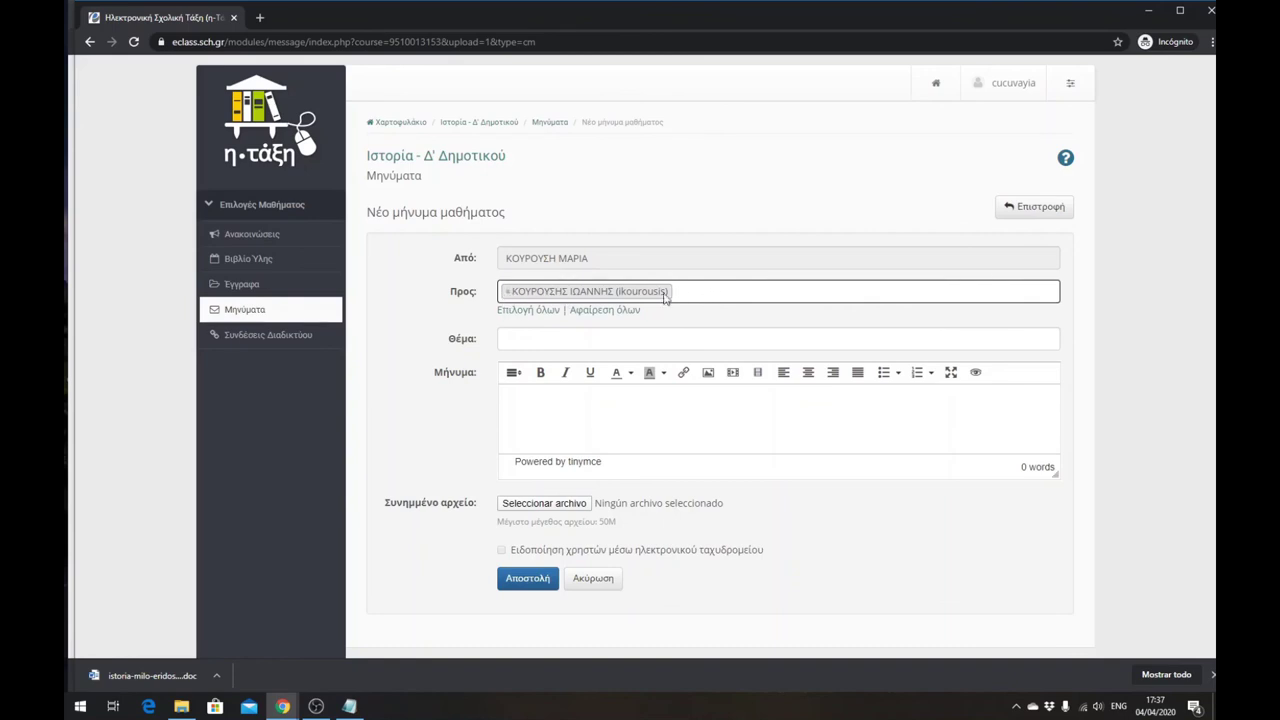
- Enter subject 'Απορία για την επανάληψη' and body 'Κυρία δεν κατάλαβα την εκφώνηση'
click(513, 336)
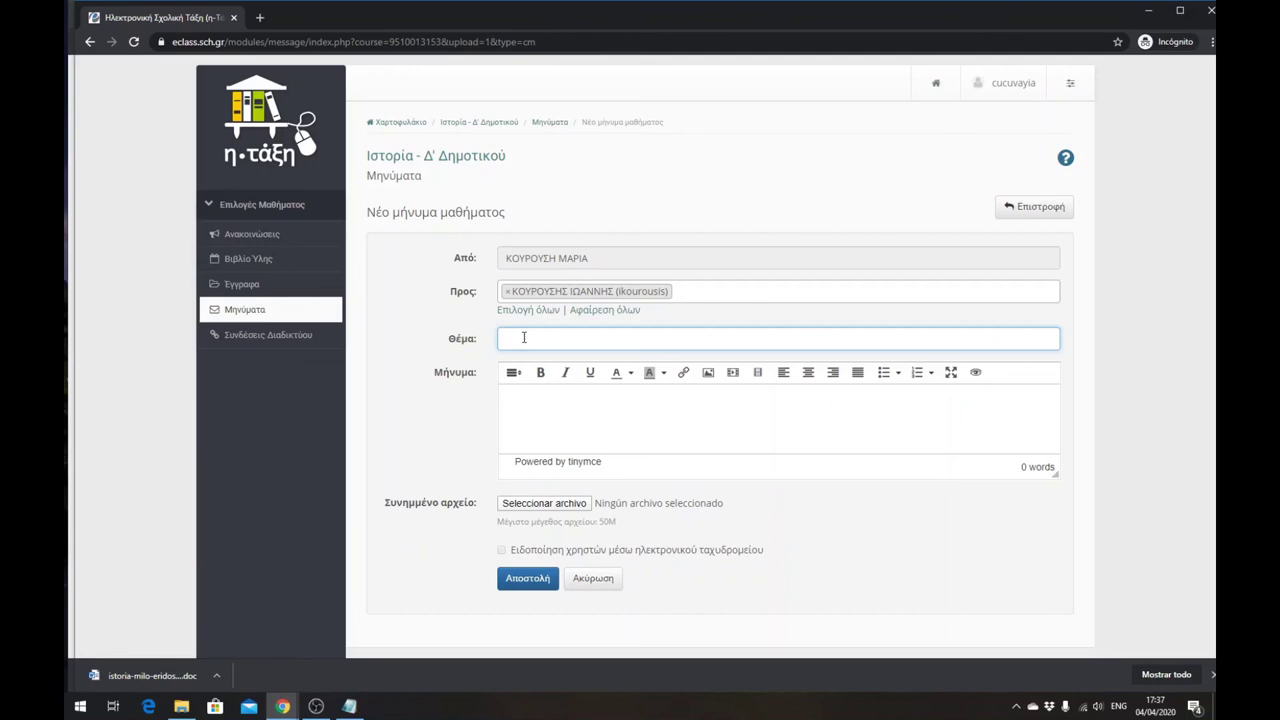
text(Apo)
key(BackSpace)
key(alt+shift)
text(Απορία για την επανάληψη)
click(568, 400)
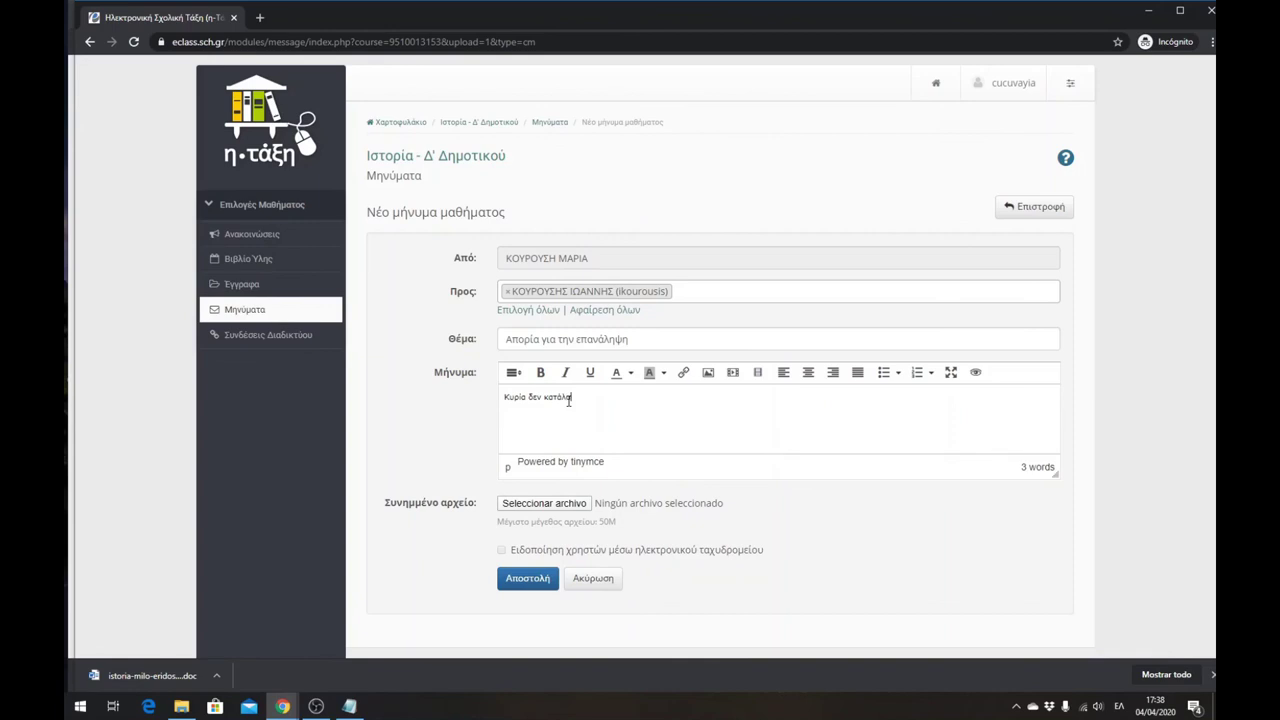
text(Κυρία δεν κατάλαβα την εκφώνηση της άσκησης, παρακαλώ επικοινωνήστε μαζί μου)
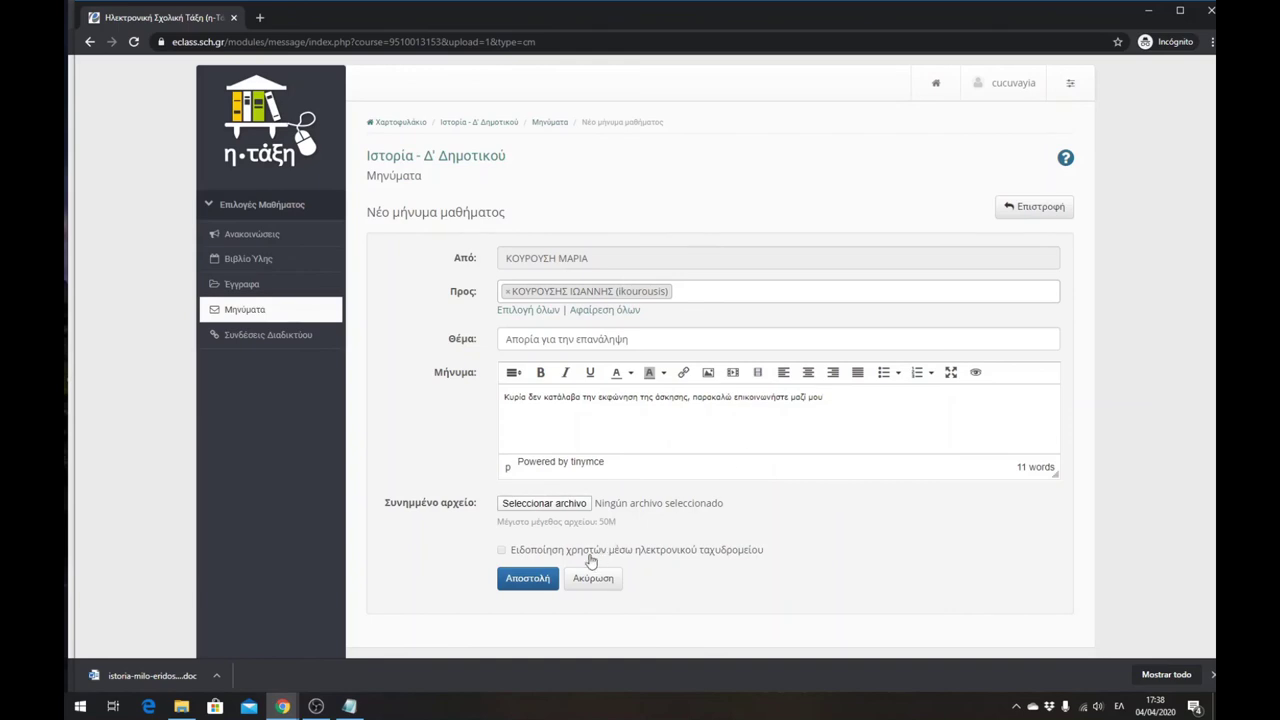
- Send the message and confirm it is listed under Εξερχόμενα
click(540, 582)
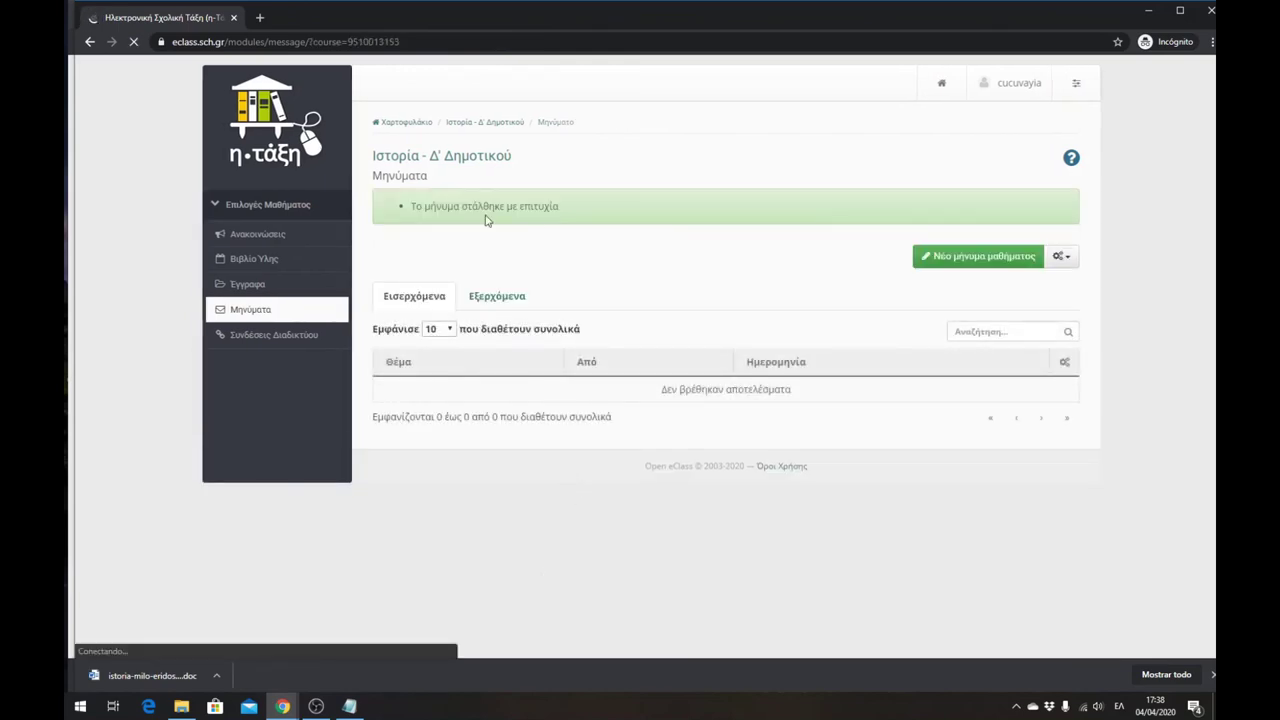
click(490, 303)
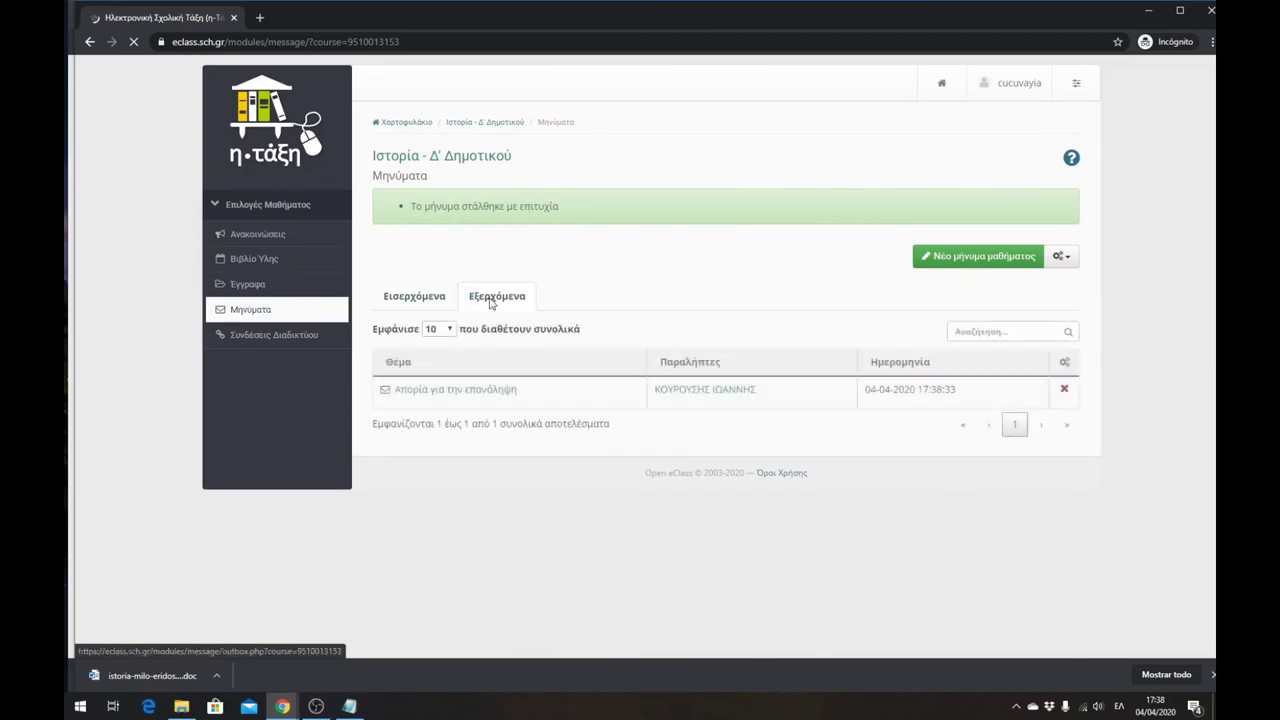
click(433, 300)
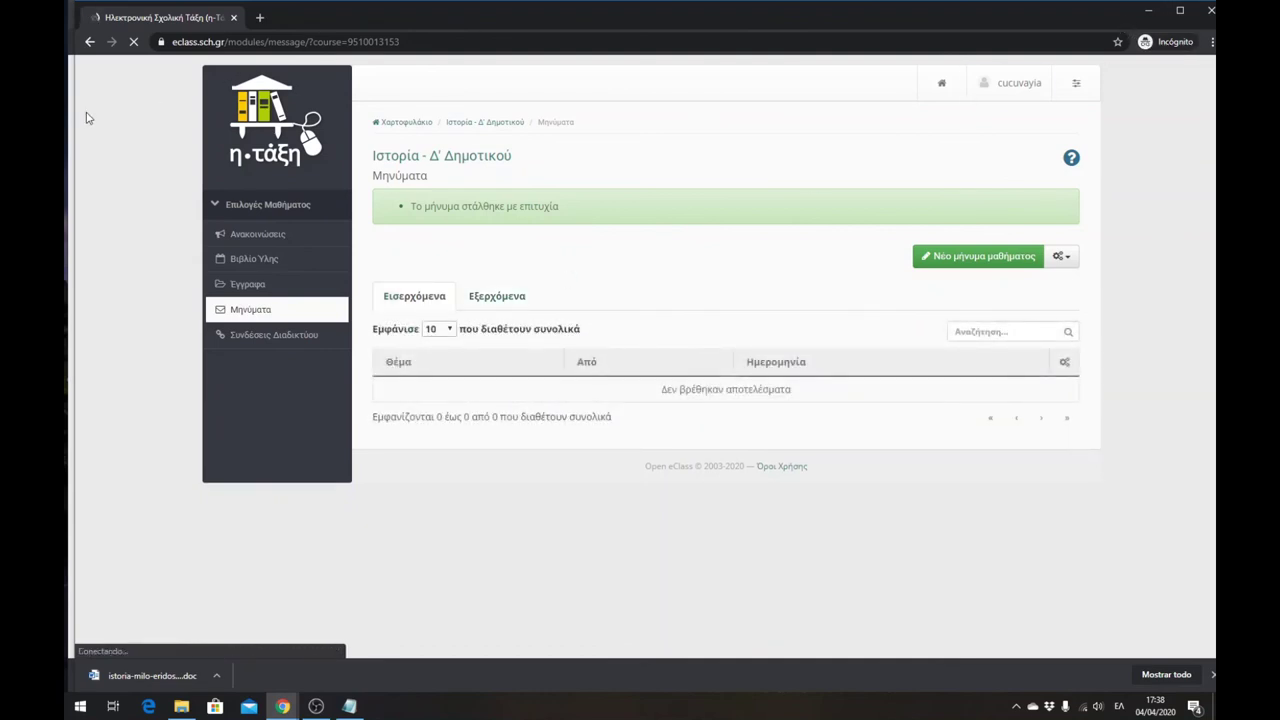
- Place the windows side by side and read 'Απορία για την επανάληψη' in the teacher's inbox
drag(74, 118, 666, 176)
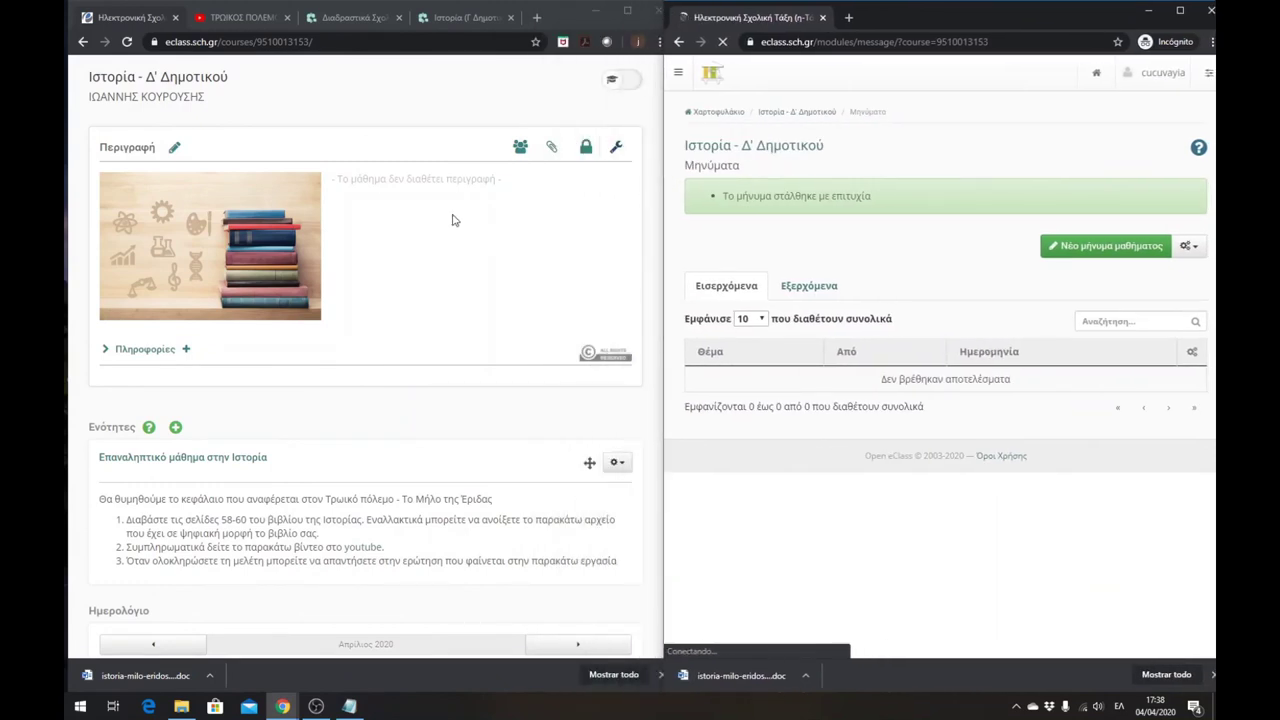
drag(664, 280, 905, 278)
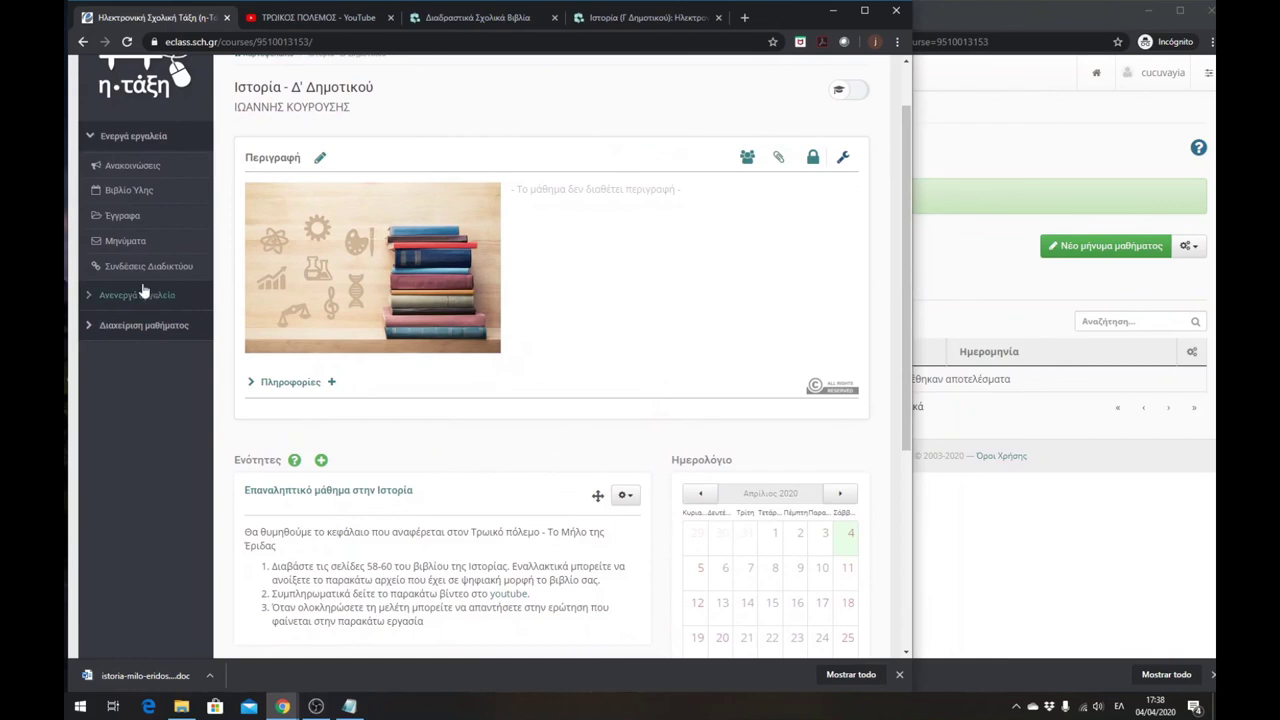
click(123, 250)
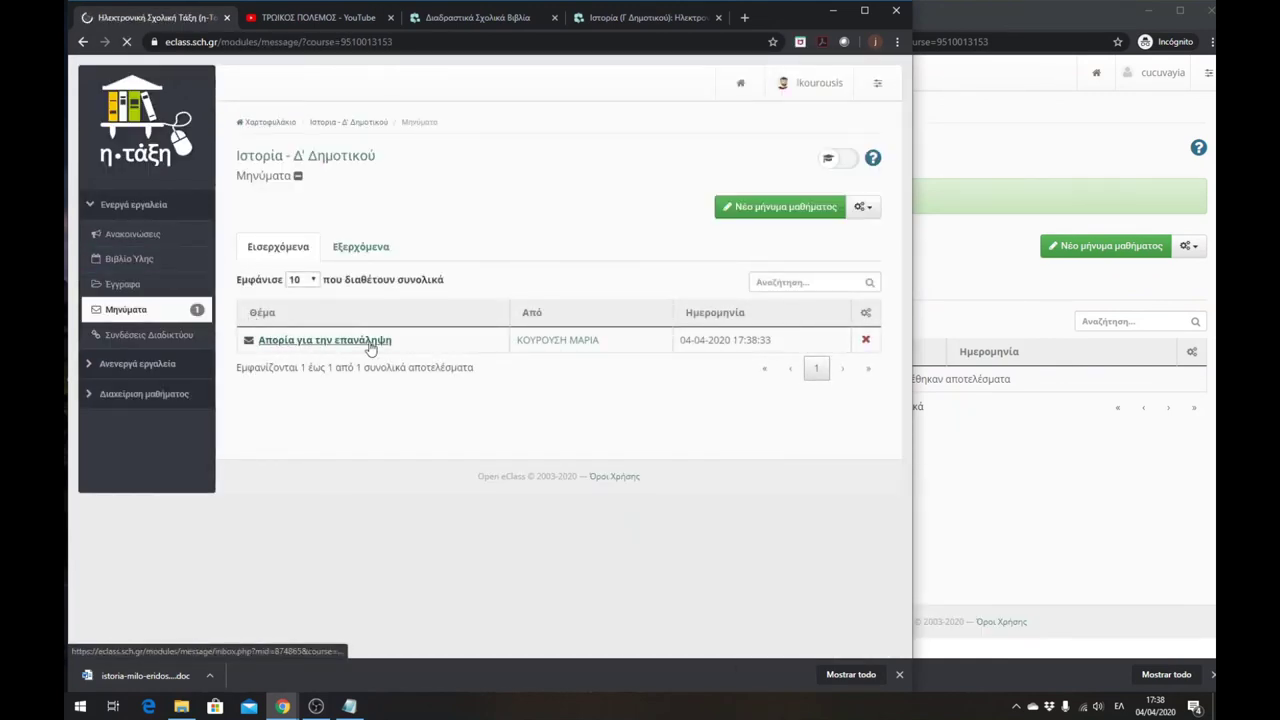
click(568, 346)
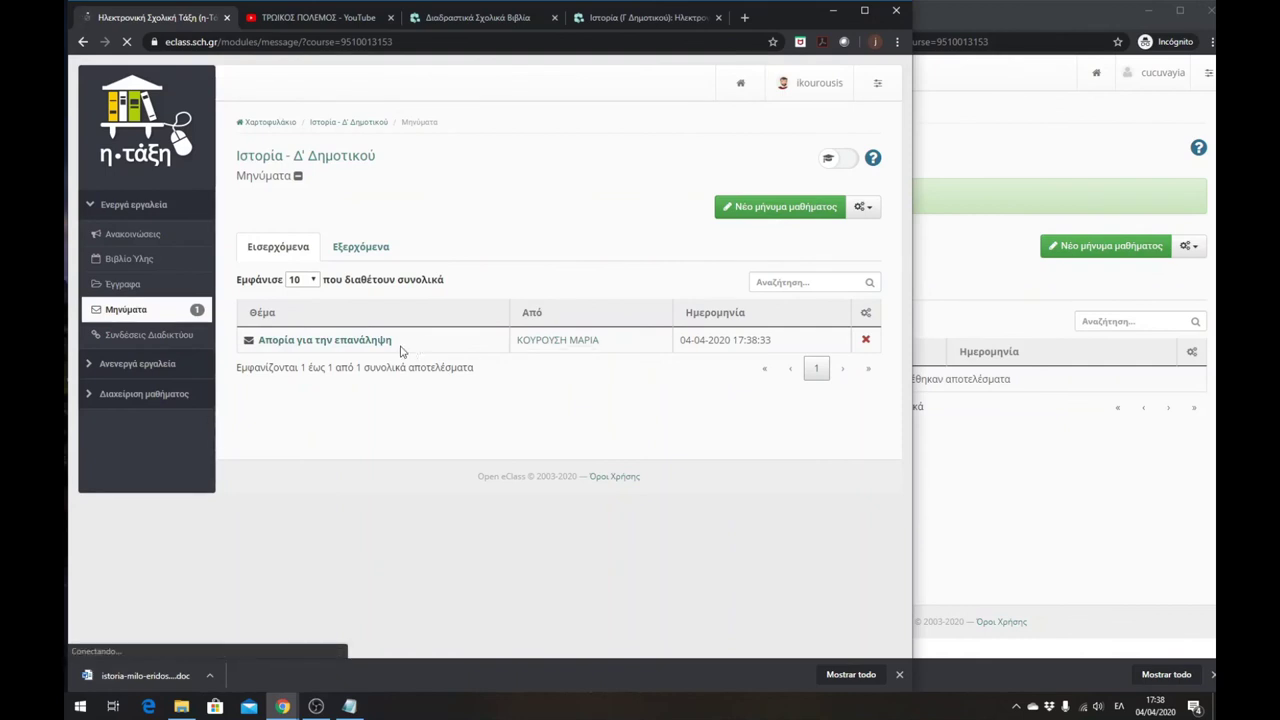
click(336, 343)
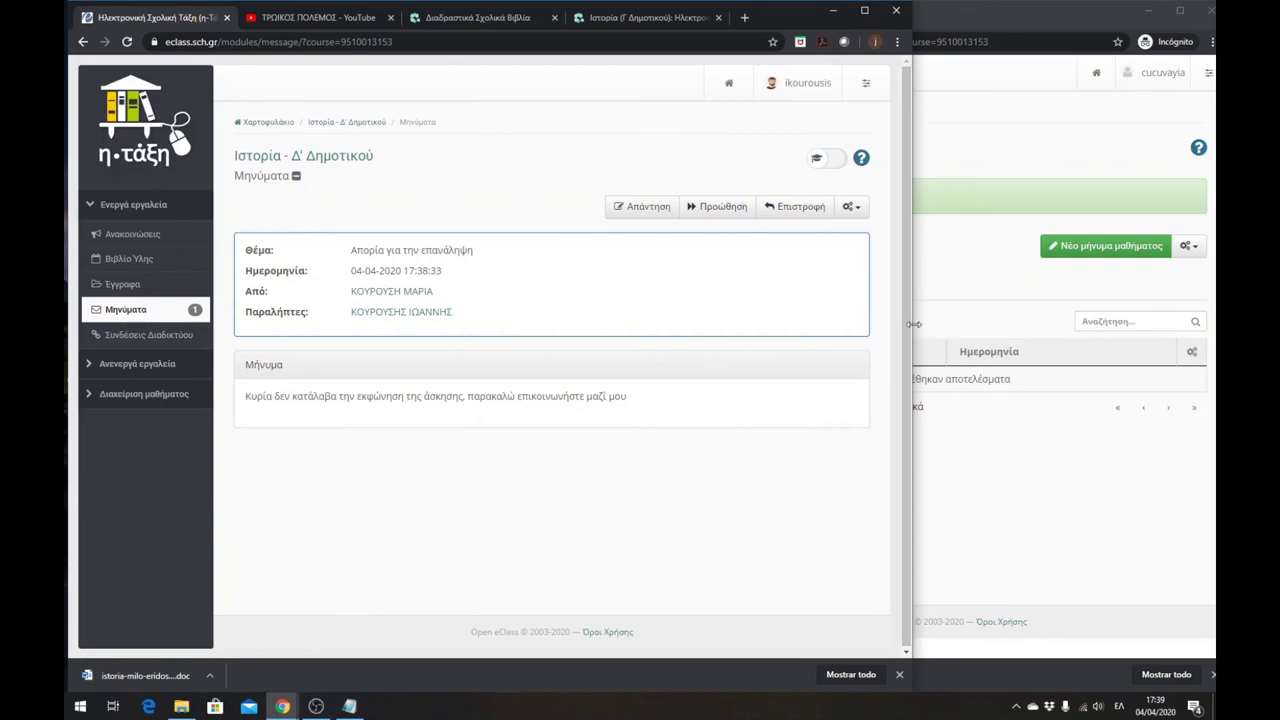
drag(913, 324, 866, 324)
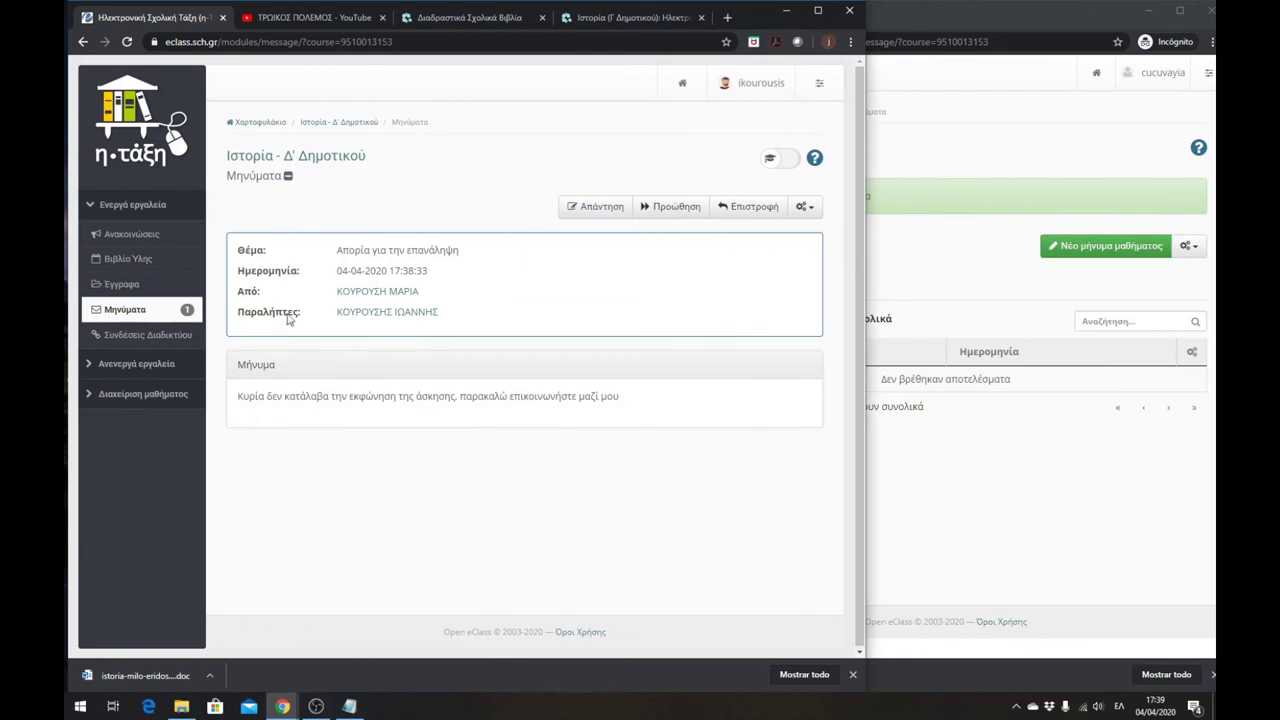
- Return the teacher's window to the Ιστορία - Δ' Δημοτικού course home page
click(324, 124)
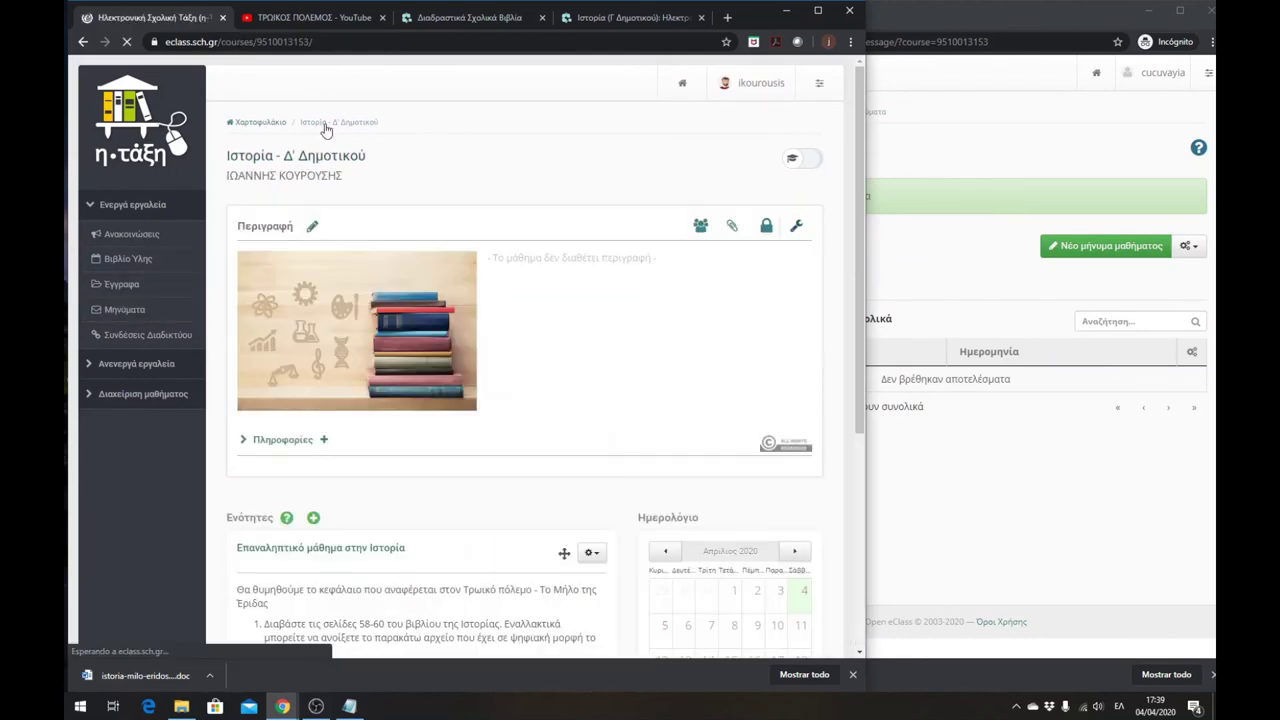
scroll(600, 378, down, 3)
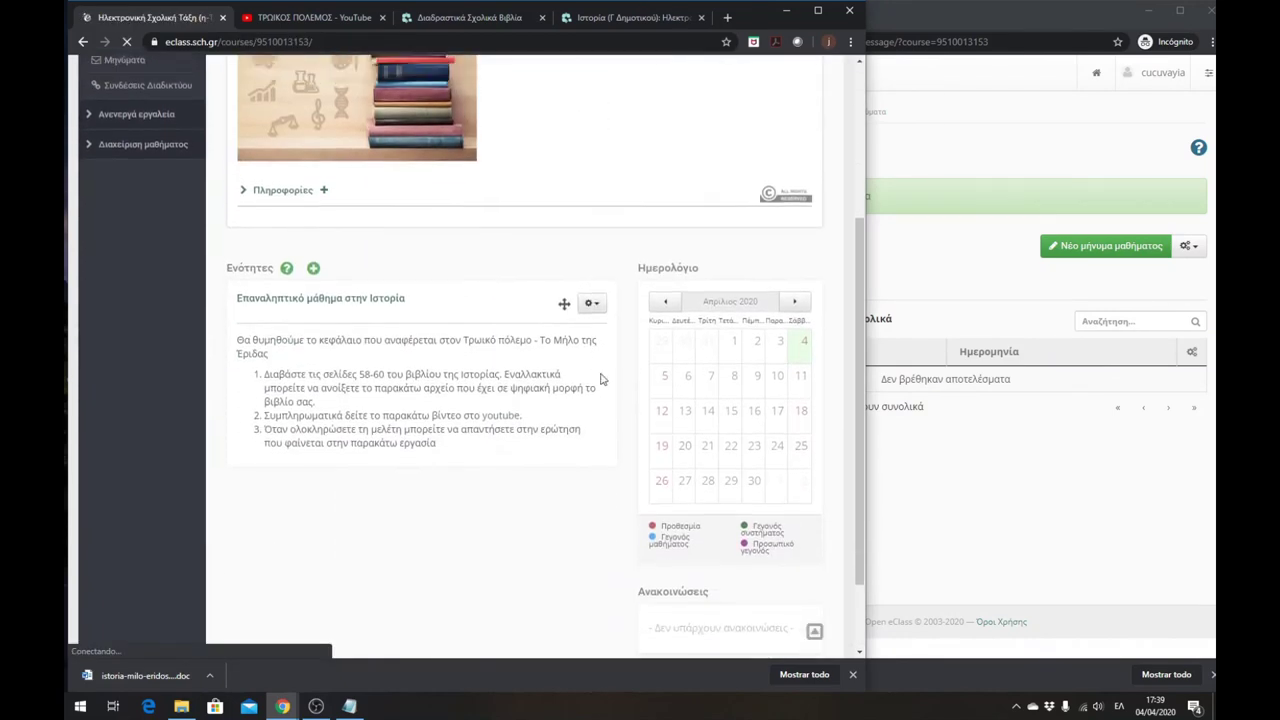
scroll(601, 378, up, 2)
scroll(600, 378, down, 2)
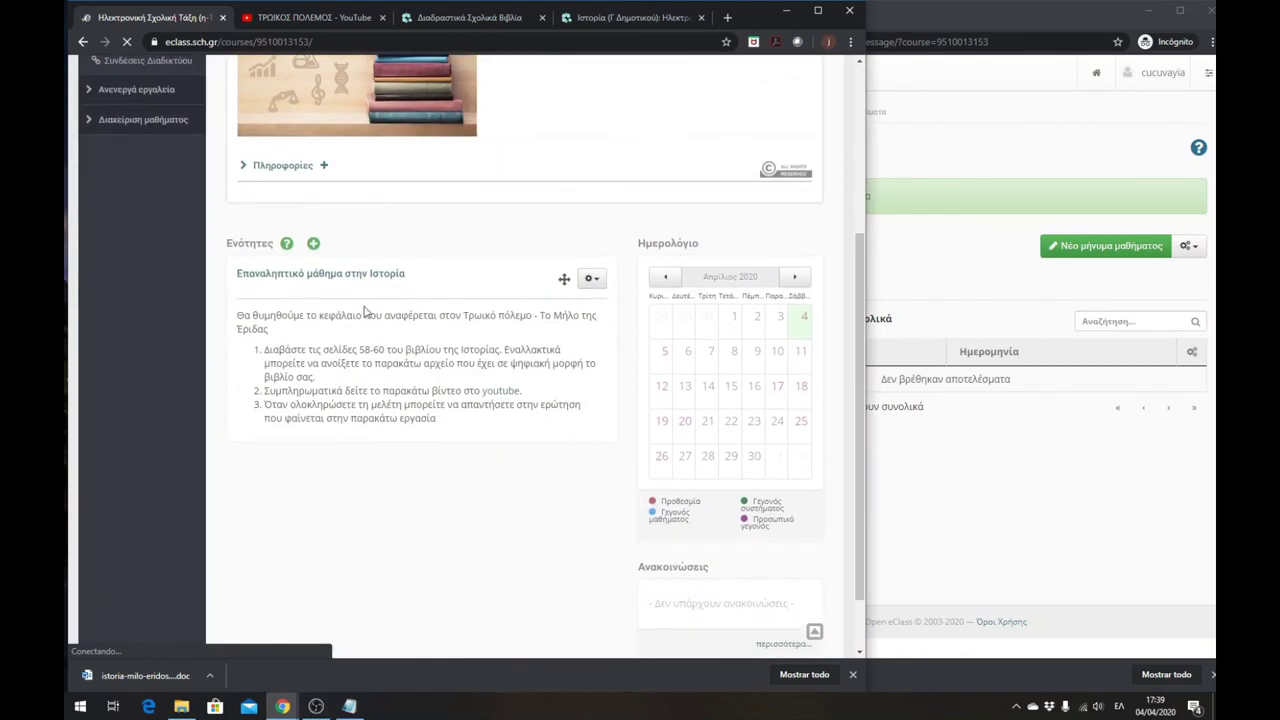
click(314, 246)
scroll(468, 431, up, 3)
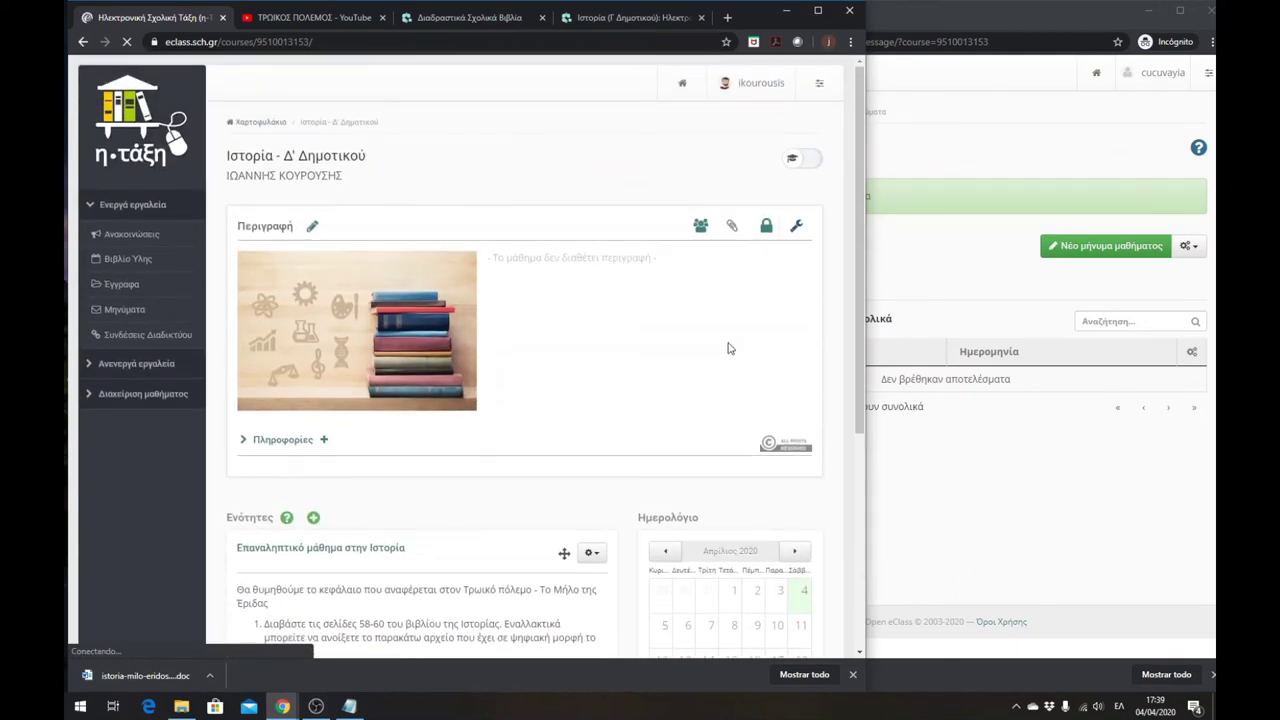
- Bring the student's window forward, widen it, and open its History course home
click(951, 287)
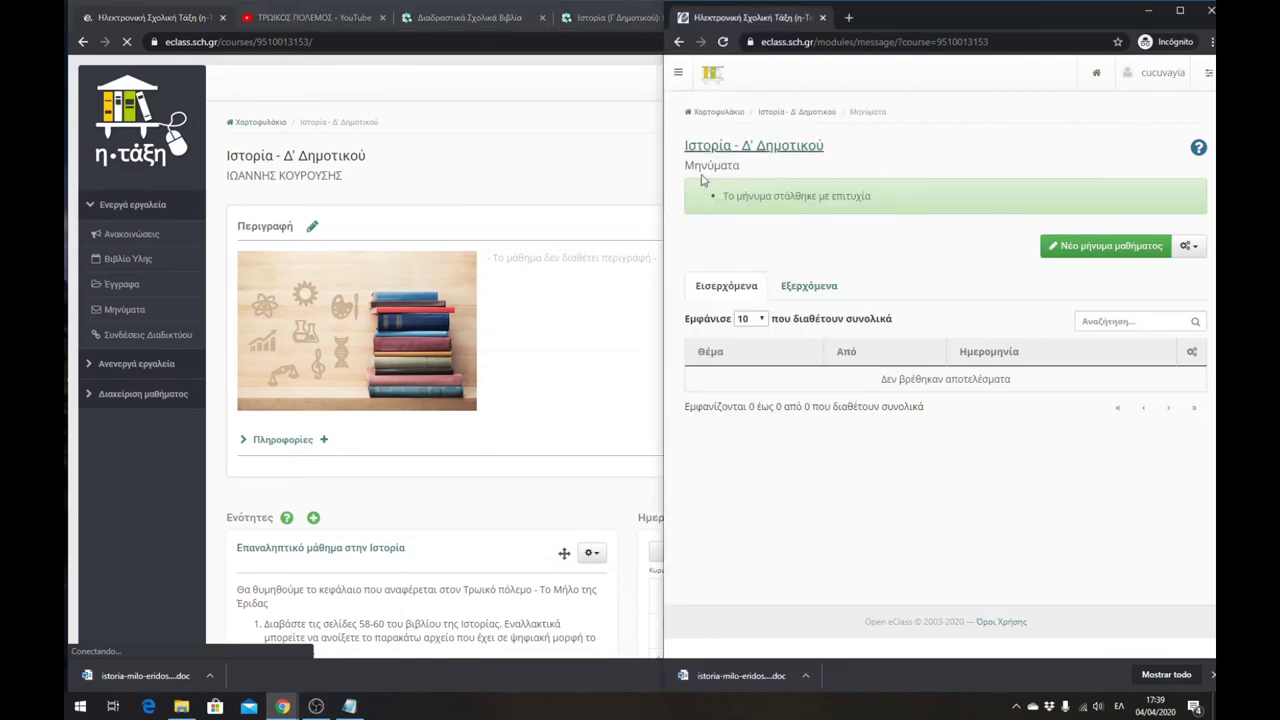
drag(662, 196, 510, 200)
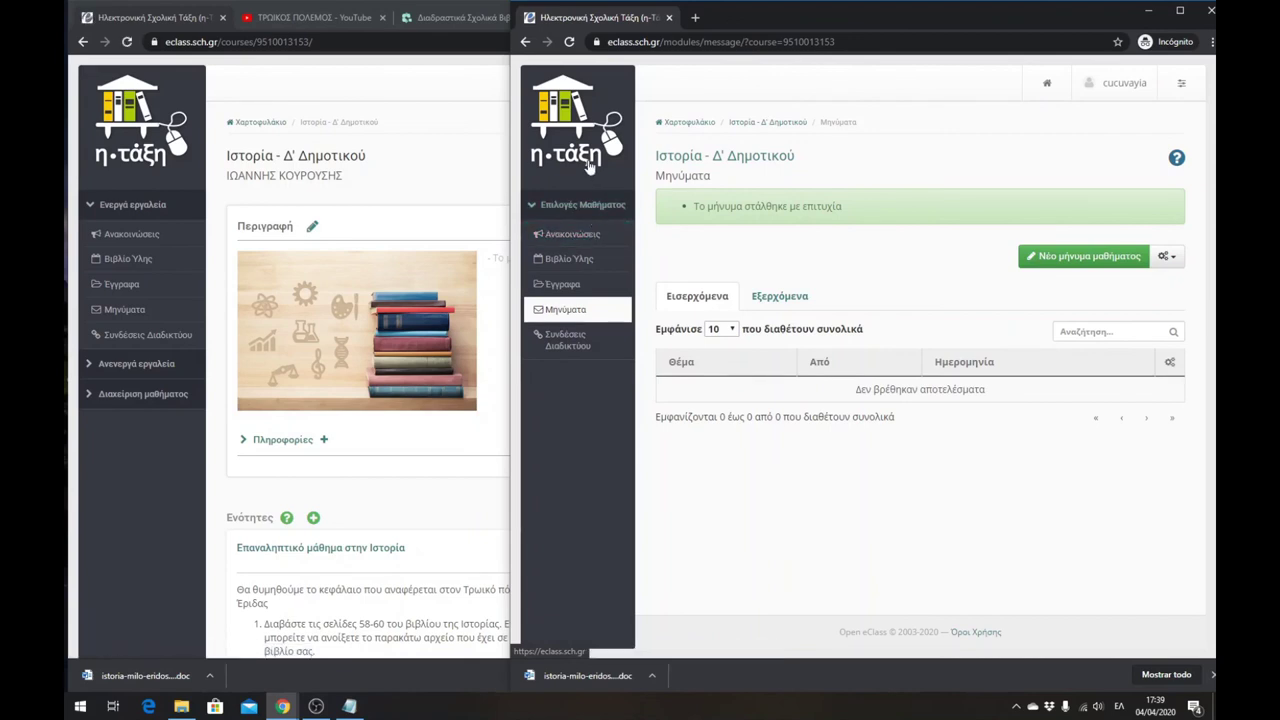
click(727, 158)
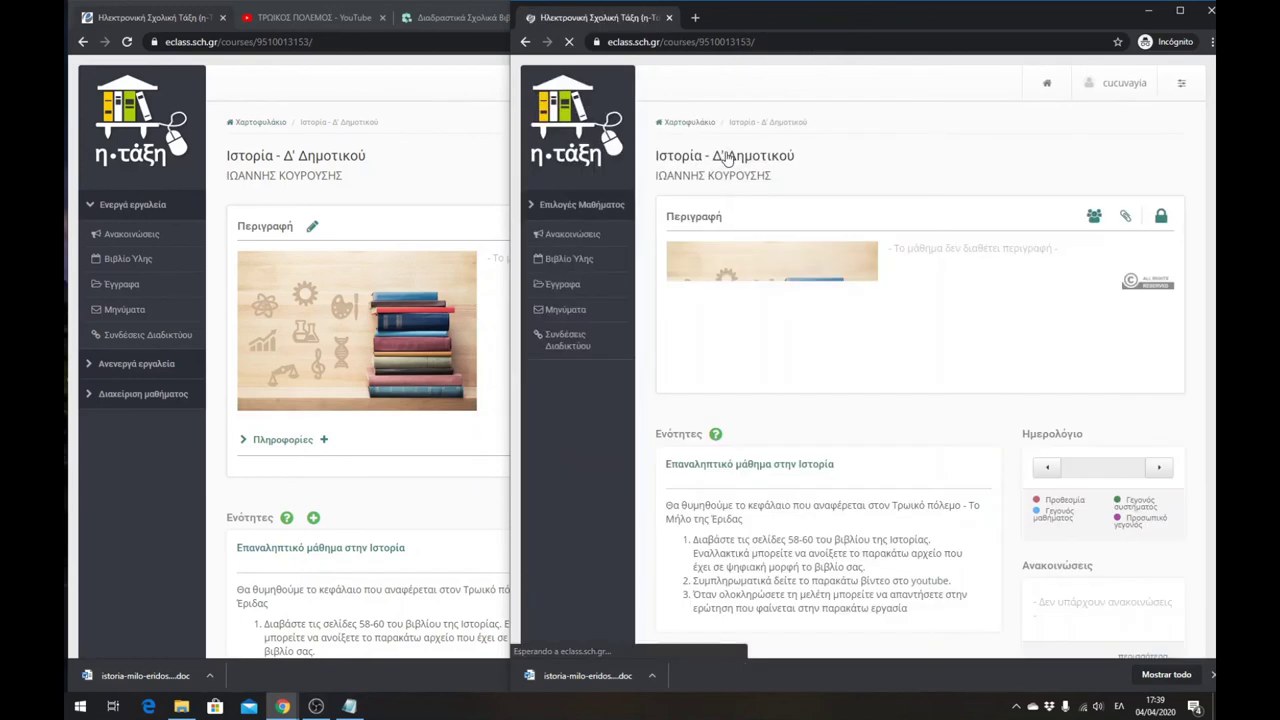